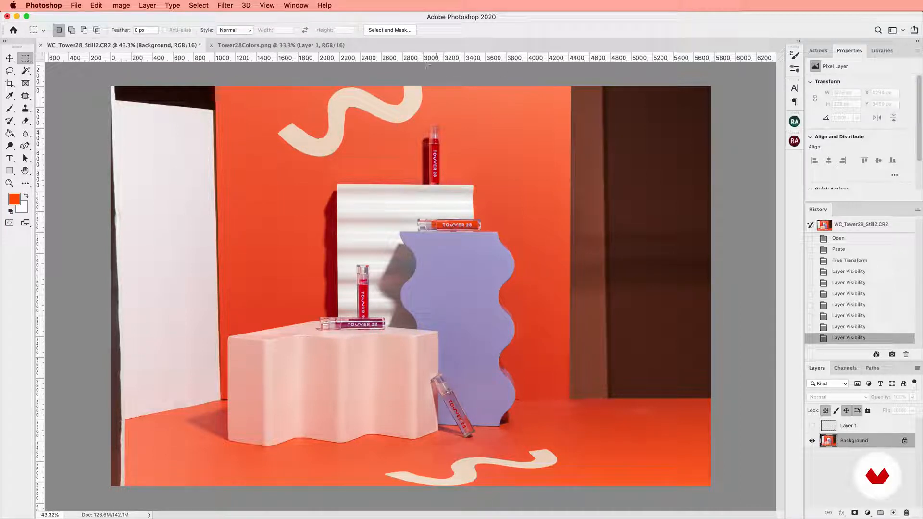
Place horizontal guides at the white block's top and the floor line, and vertical guides at the white block's left edge and pink block's sides.
left_click_drag(436, 60, 478, 183)
left_click_drag(39, 256, 337, 258)
left_click_drag(39, 281, 227, 281)
left_click_drag(40, 243, 439, 299)
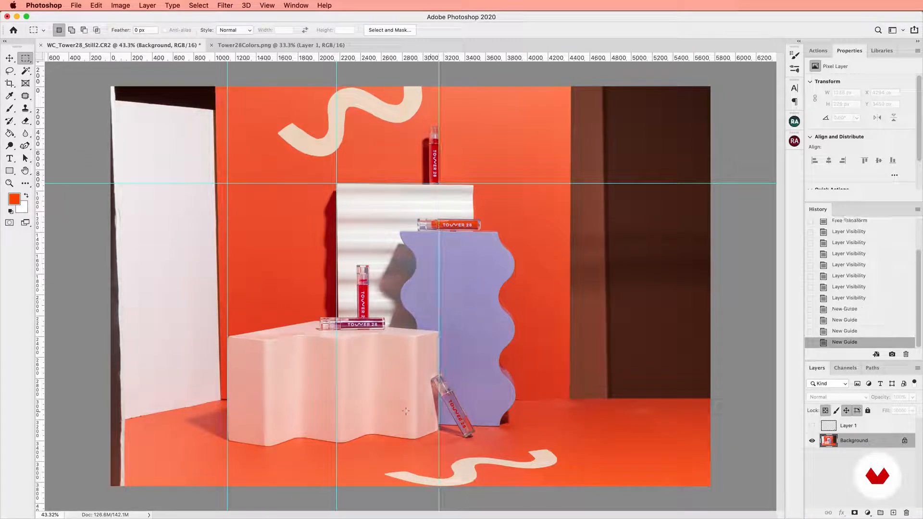
left_click_drag(522, 58, 582, 400)
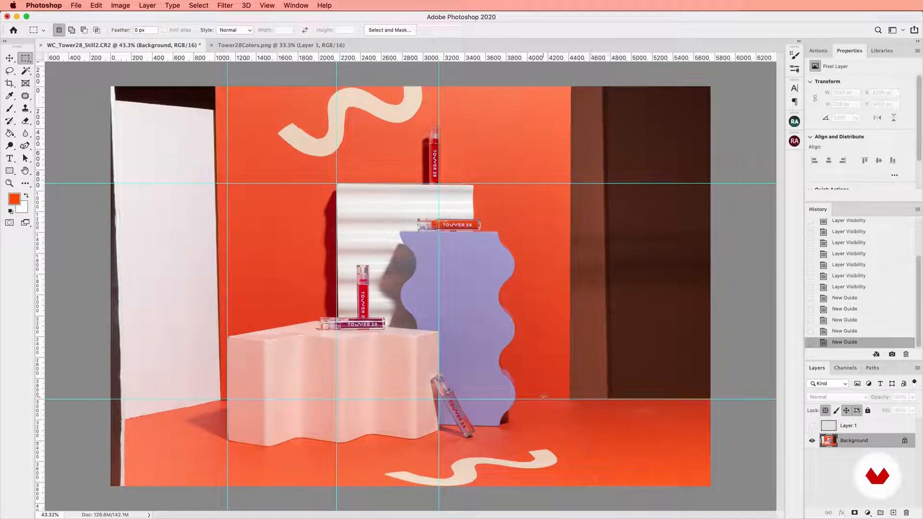
Fine-tune the horizontal and vertical guides so they sit exactly on the white block's top and left edges.
scroll(599, 344, "up", 3)
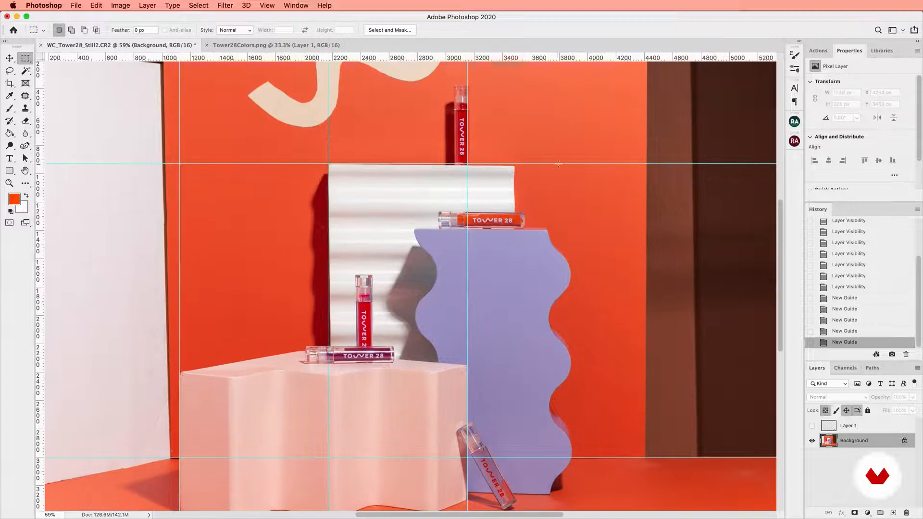
left_click(10, 58)
left_click_drag(639, 165, 639, 165)
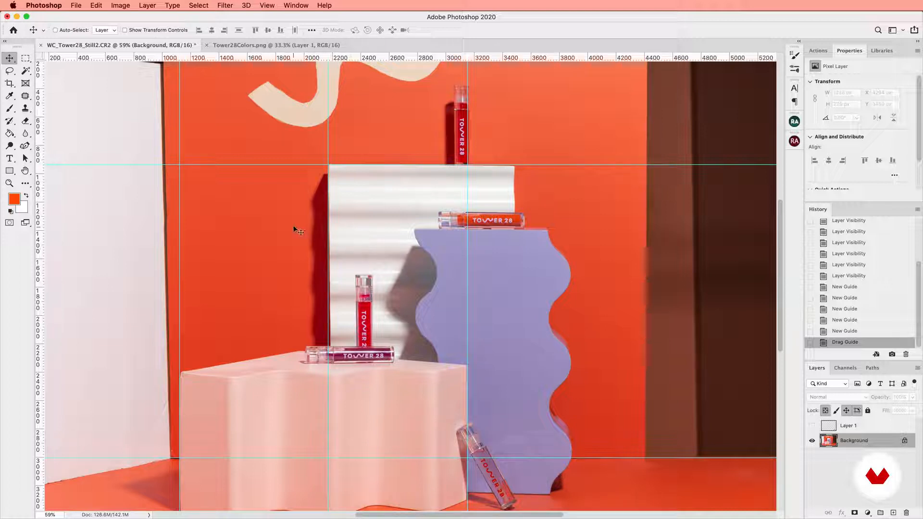
left_click_drag(326, 165, 326, 165)
left_click_drag(329, 257, 329, 259)
Select the whole canvas and free-transform it, skewing the image's left edge slightly down and its right edge slightly up.
scroll(448, 371, "down", 2)
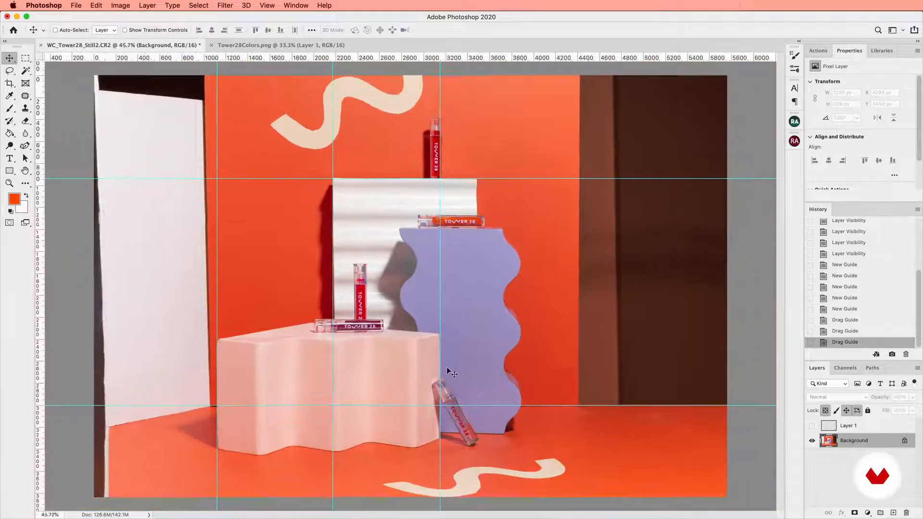
key("super+a")
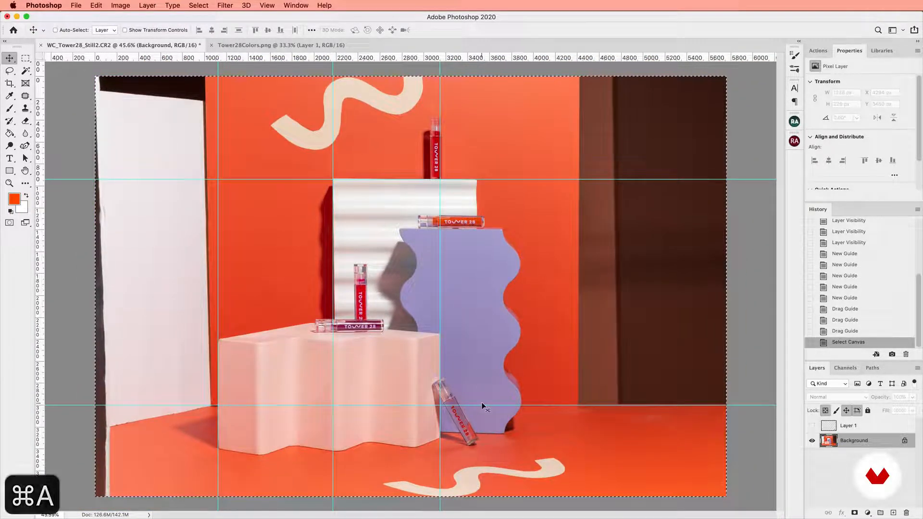
key("super+t")
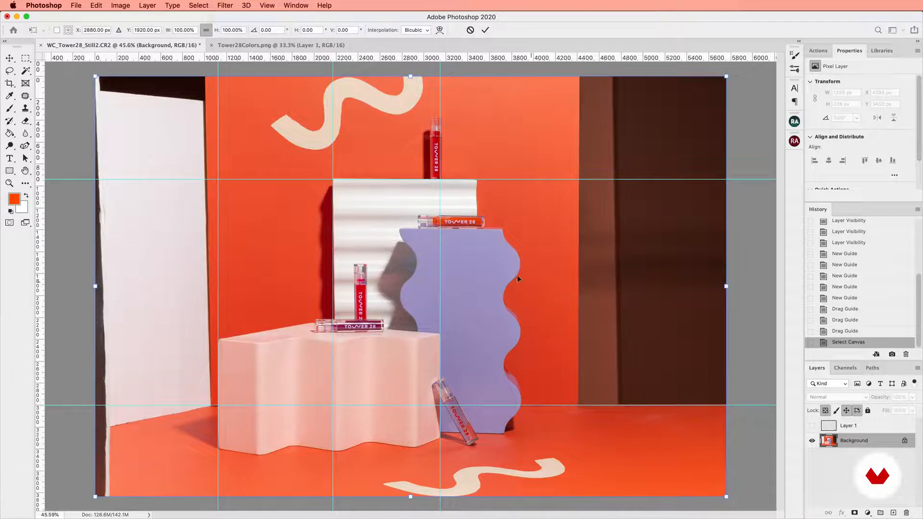
right_click(367, 276)
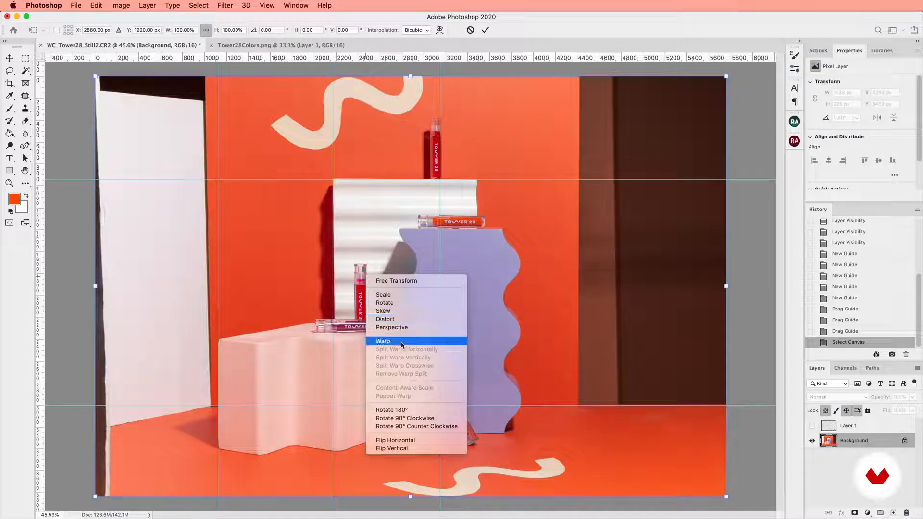
left_click(483, 232)
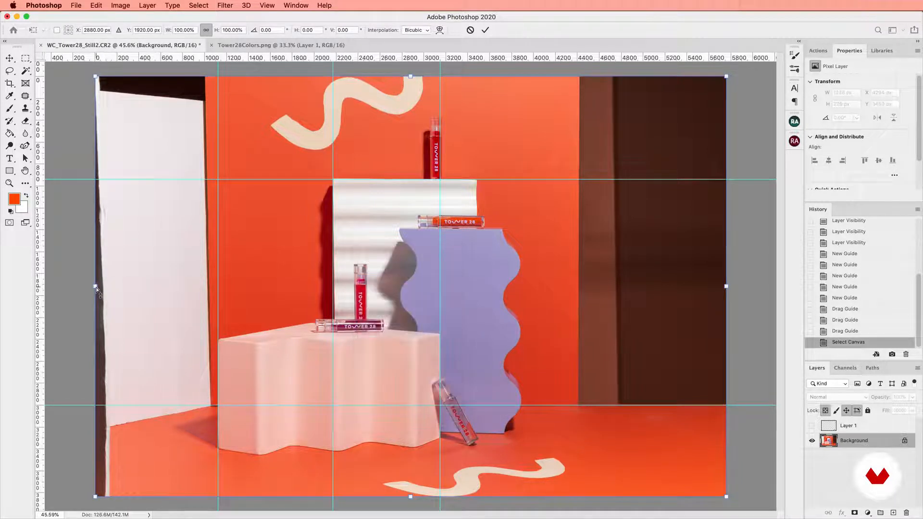
left_click_drag(96, 288, 96, 290)
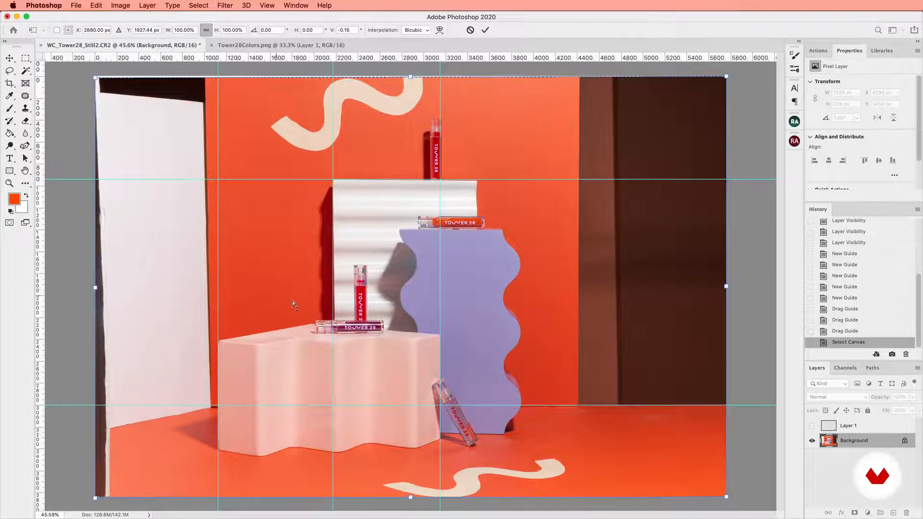
left_click_drag(726, 287, 725, 285)
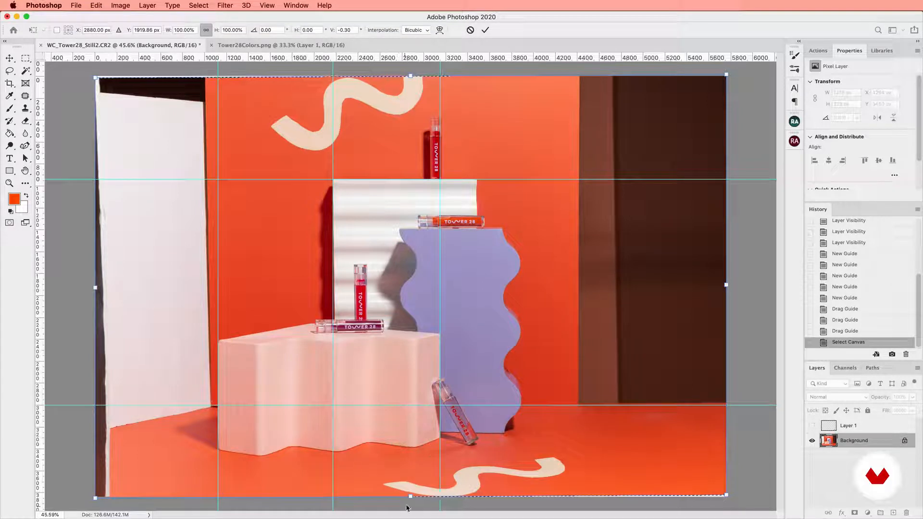
Skew the image's bottom edge slightly left, adjust both side edges a little further, and apply the transform.
left_click_drag(409, 499, 407, 500)
left_click_drag(725, 286, 725, 284)
left_click_drag(94, 288, 93, 291)
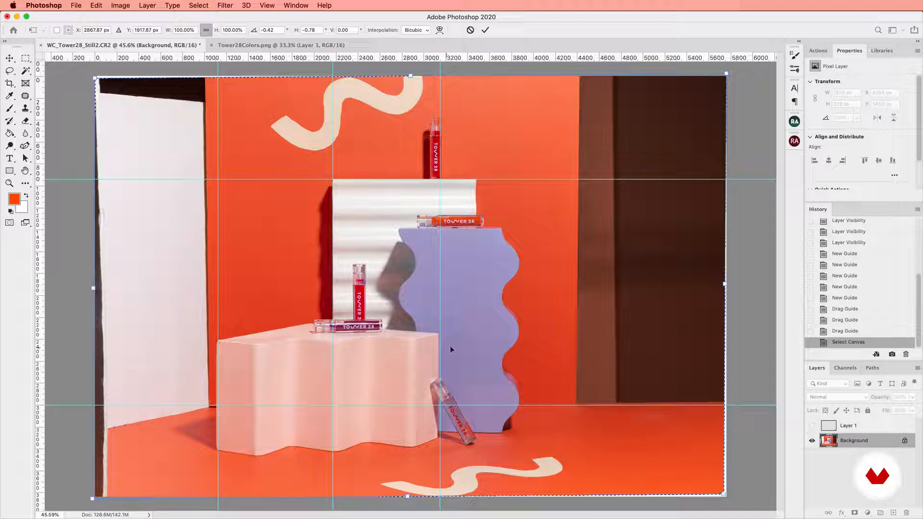
mouse_move(518, 58)
left_mouse_down()
mouse_move(515, 231)
mouse_move(516, 57)
left_mouse_up()
left_click(25, 58)
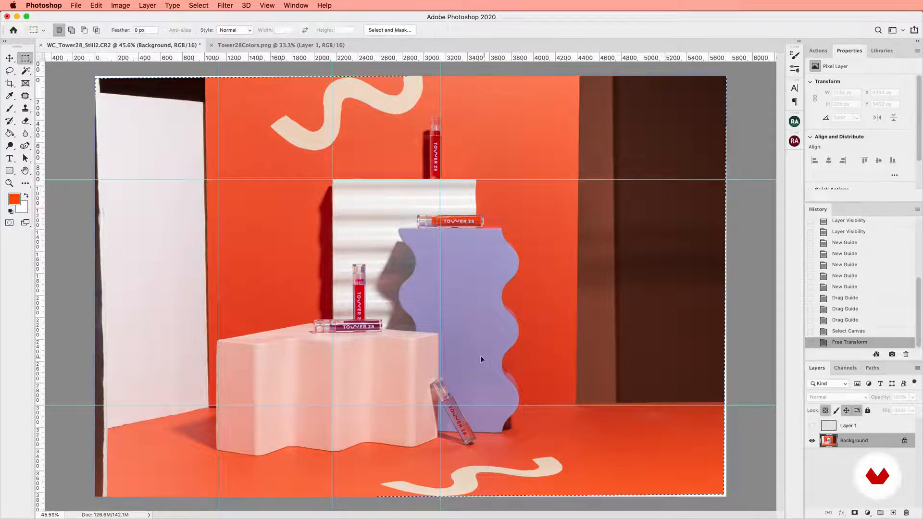
Clear the selection and realign the vertical guide with the pink block's right edge.
key("ctrl+d")
left_click(9, 58)
left_click_drag(440, 348, 438, 347)
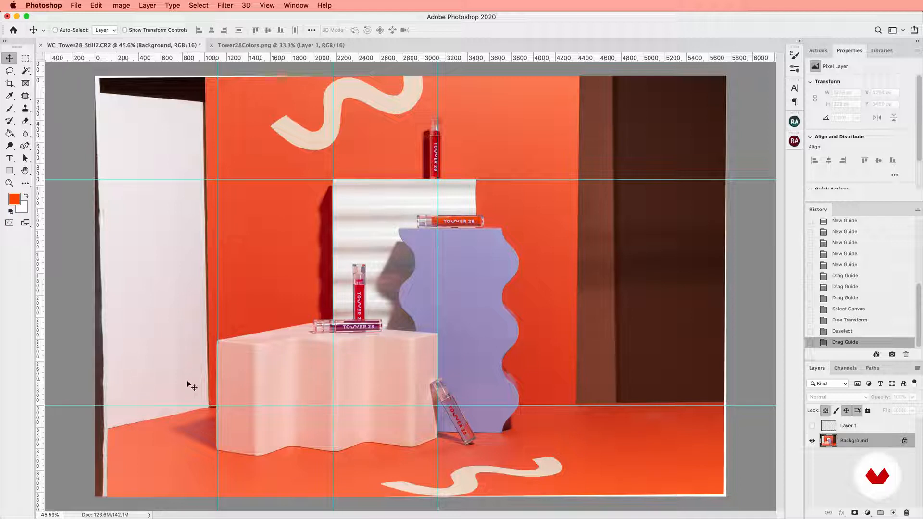
Select the whole canvas, warp the image slightly at its lower left edge, and apply the transform.
key("super+a")
key("super+t")
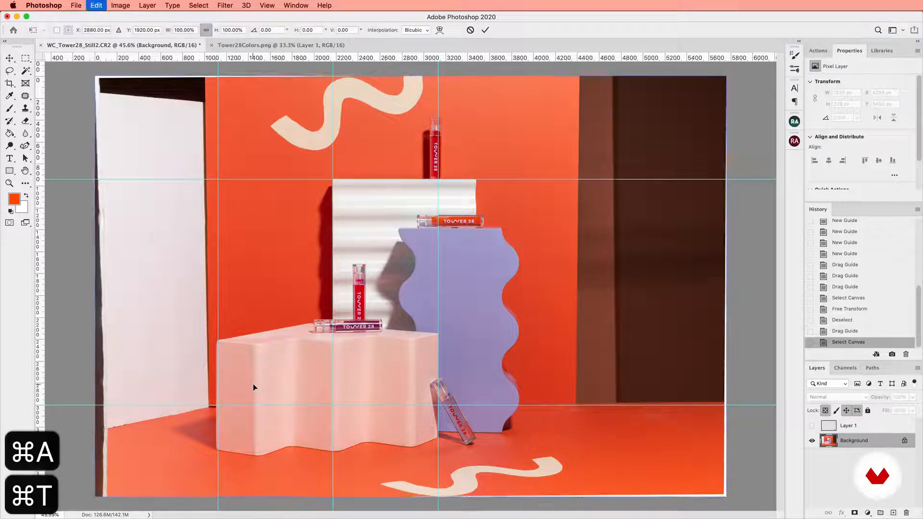
right_click(253, 384)
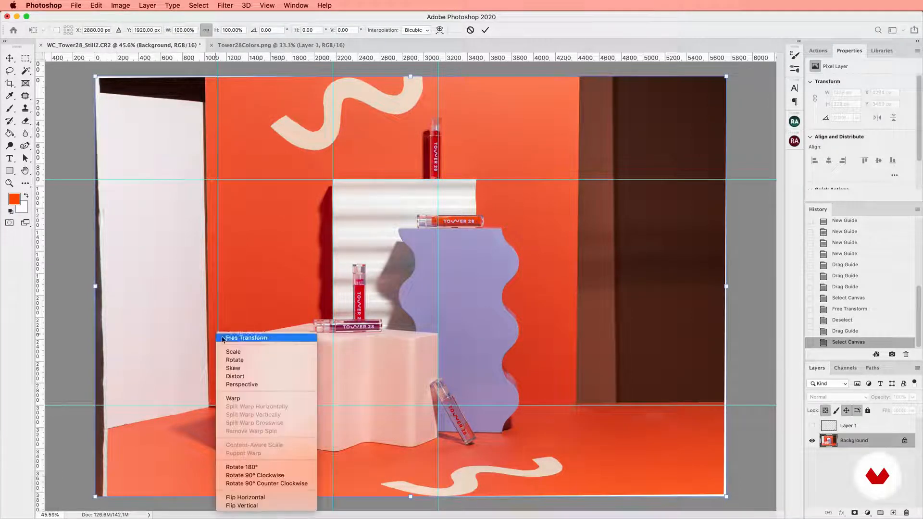
left_click(259, 399)
right_click(166, 353)
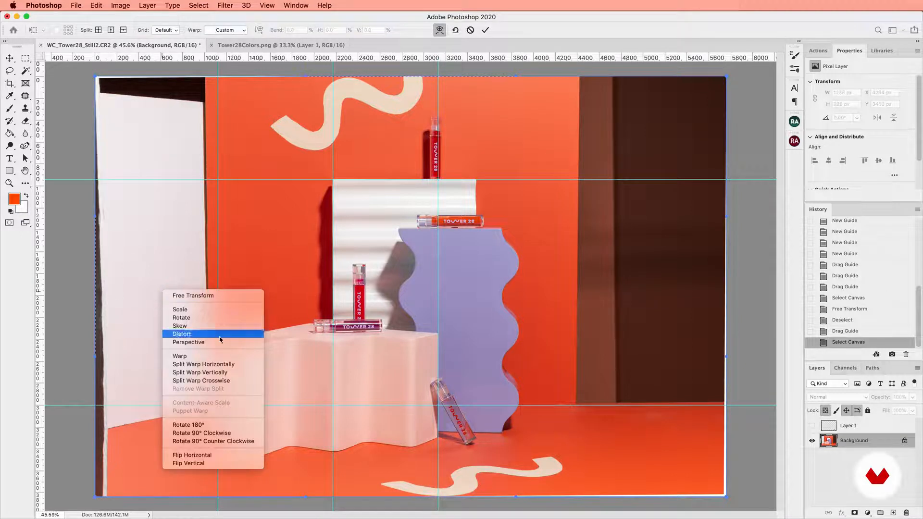
left_click(207, 357)
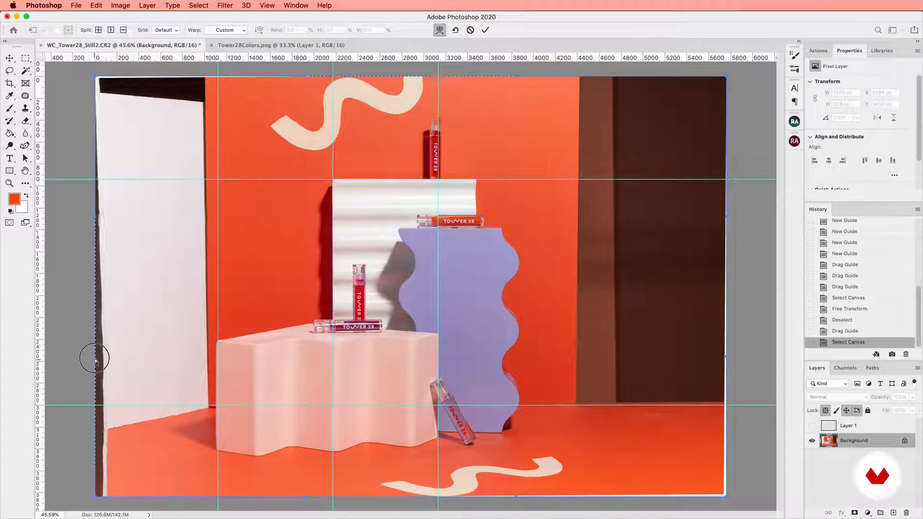
left_click(94, 355)
key("Return")
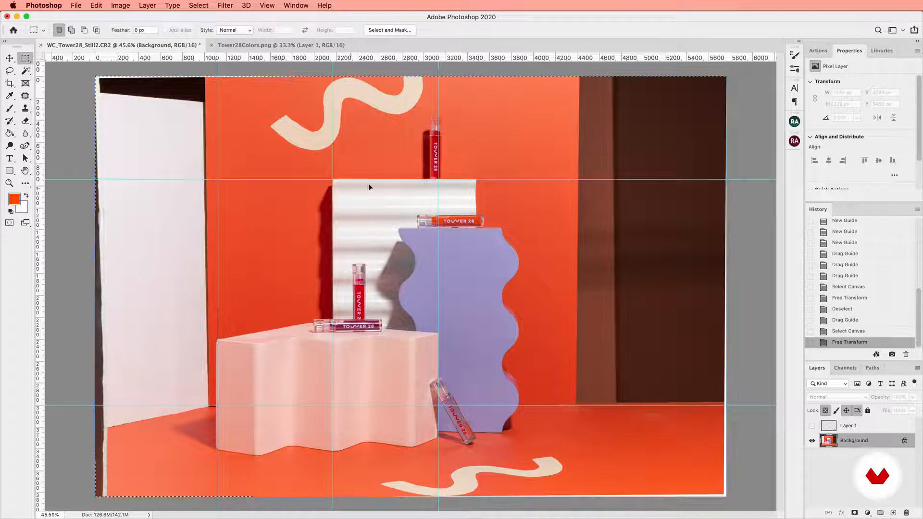
Clear the selection and remove all guides from the image.
key("ctrl+d")
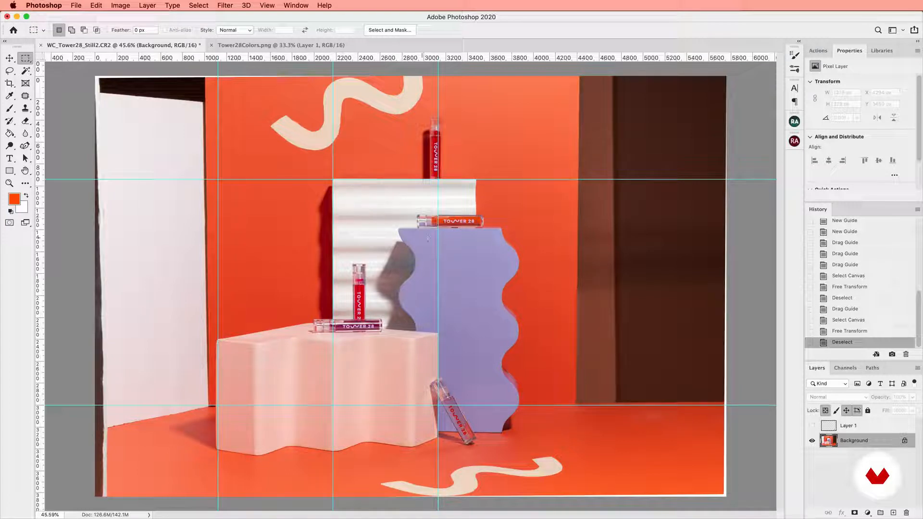
left_click(267, 5)
left_click(315, 262)
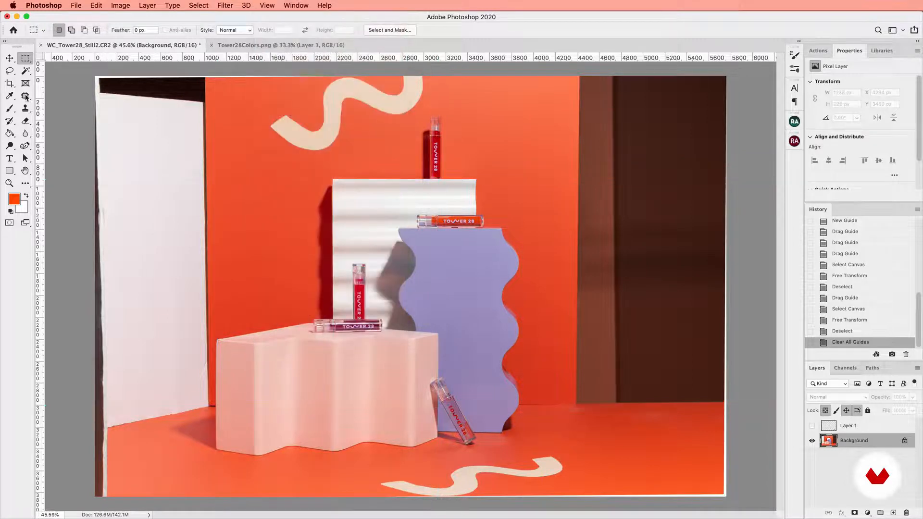
Preview a 9:16 portrait crop around the props and nudge the image into position inside the crop frame.
left_click(12, 85)
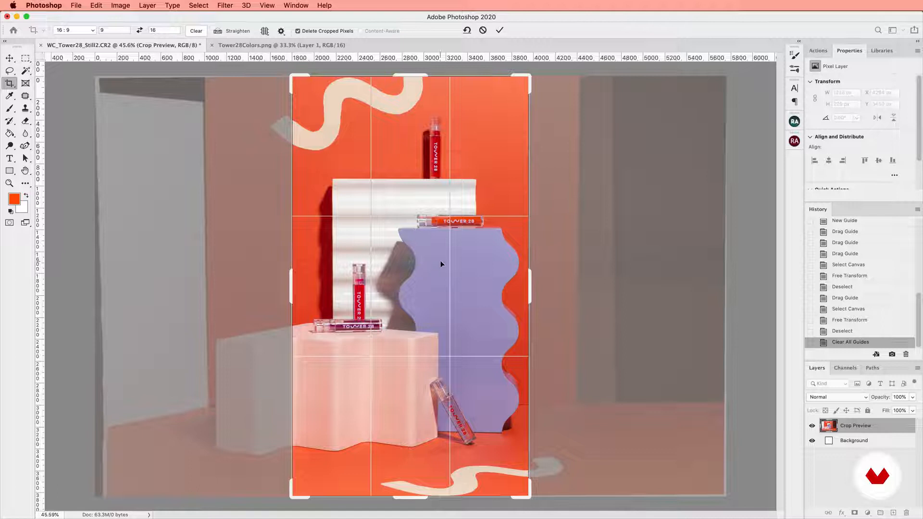
left_click_drag(471, 273, 466, 273)
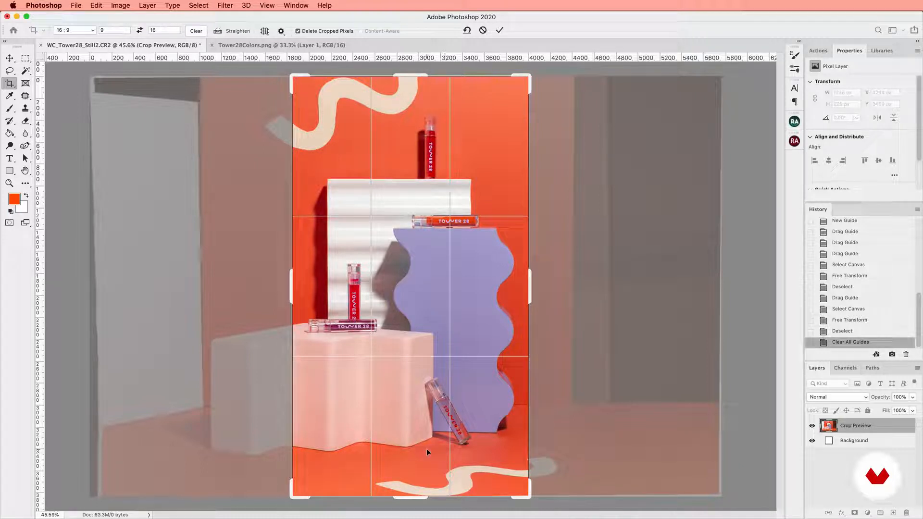
key("Down")
key("Down")
key("Down")
key("Down")
key("Down")
key("Down")
key("Down")
key("Down")
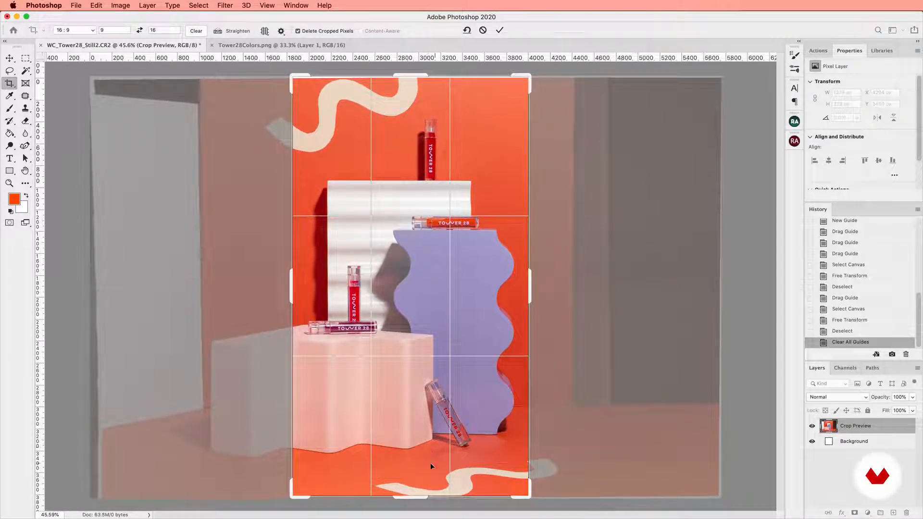
key("shift+Right")
key("shift+Right")
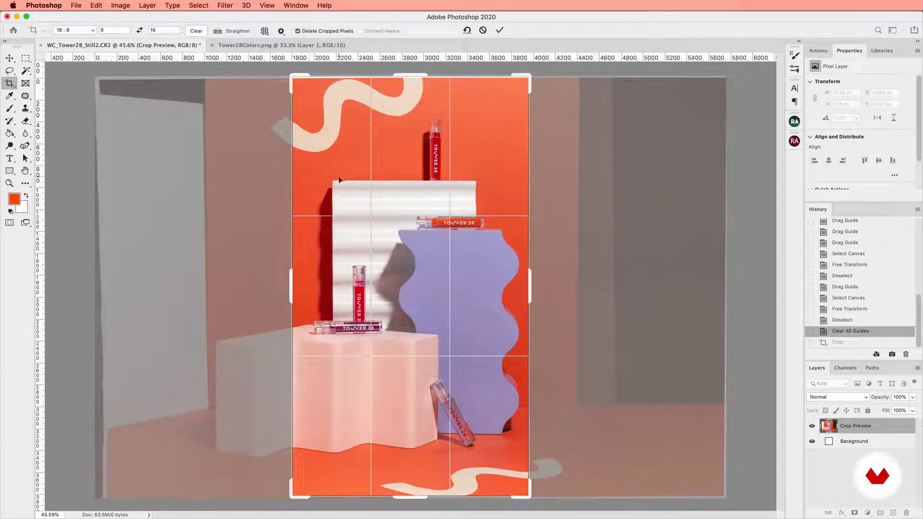
Place vertical guides on the left and right edges of the crop frame and cancel the crop.
left_click_drag(41, 305, 292, 297)
left_click_drag(40, 282, 529, 298)
right_click(522, 338)
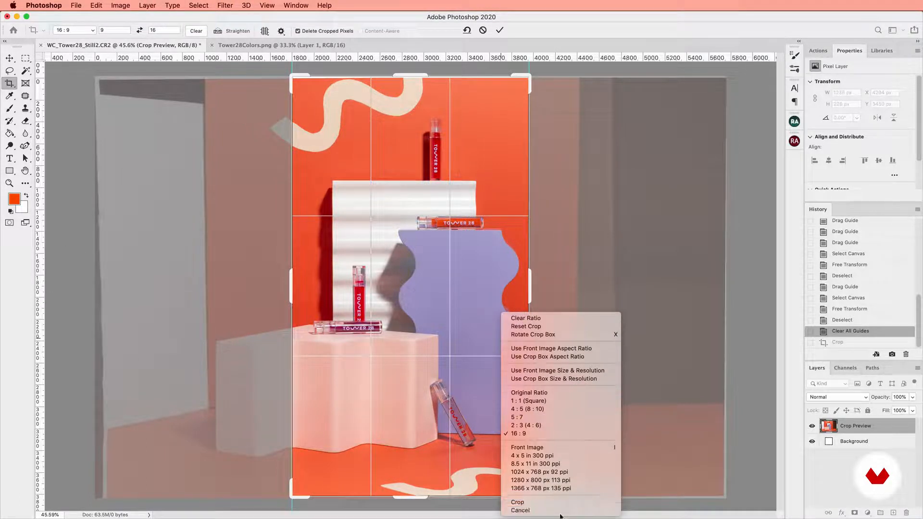
left_click(560, 513)
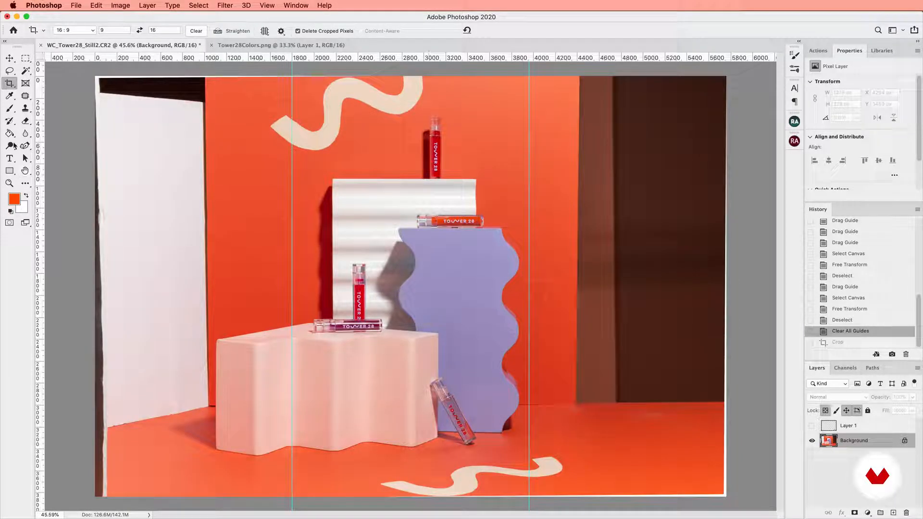
left_click(25, 59)
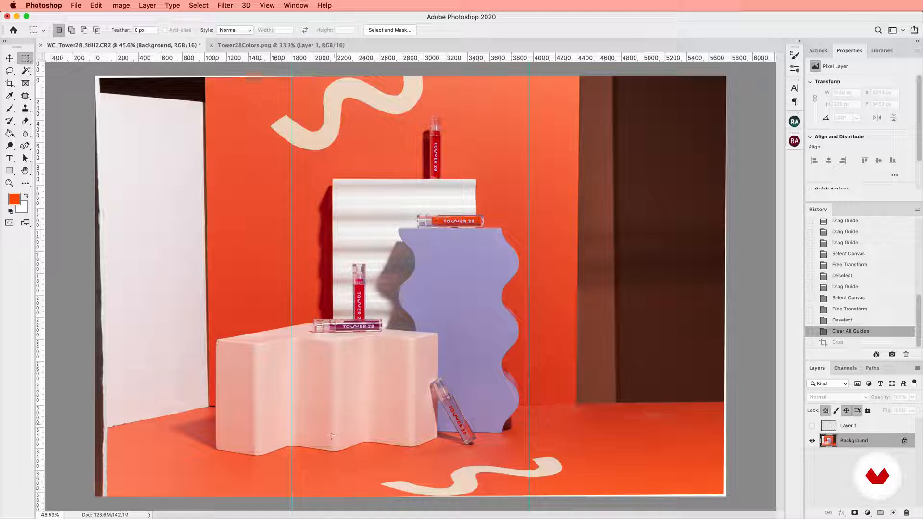
Duplicate the Background layer and rename the copy "Clean".
scroll(439, 347, "up", 8)
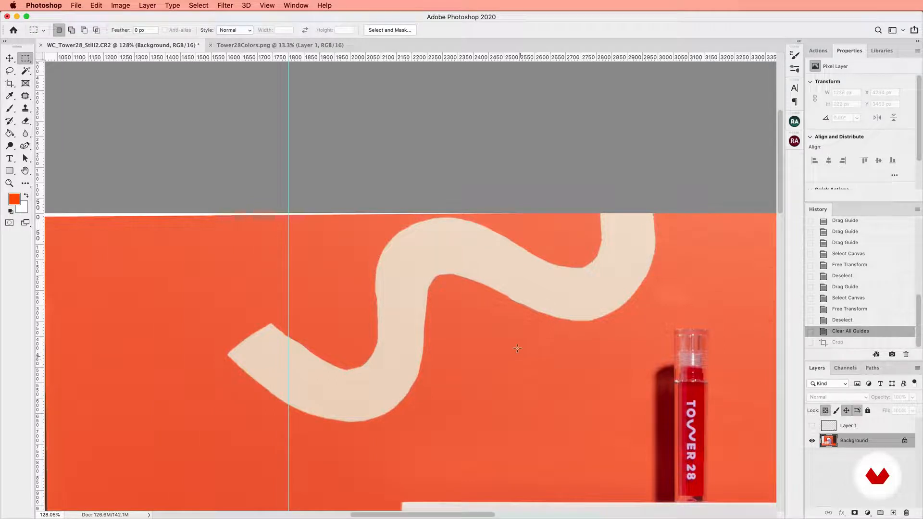
key("super+j")
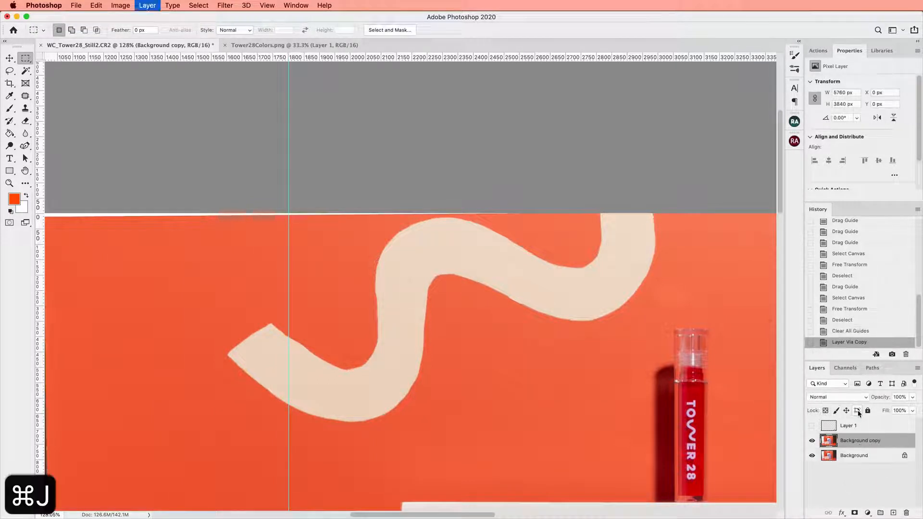
left_click(855, 445)
double_click(854, 441)
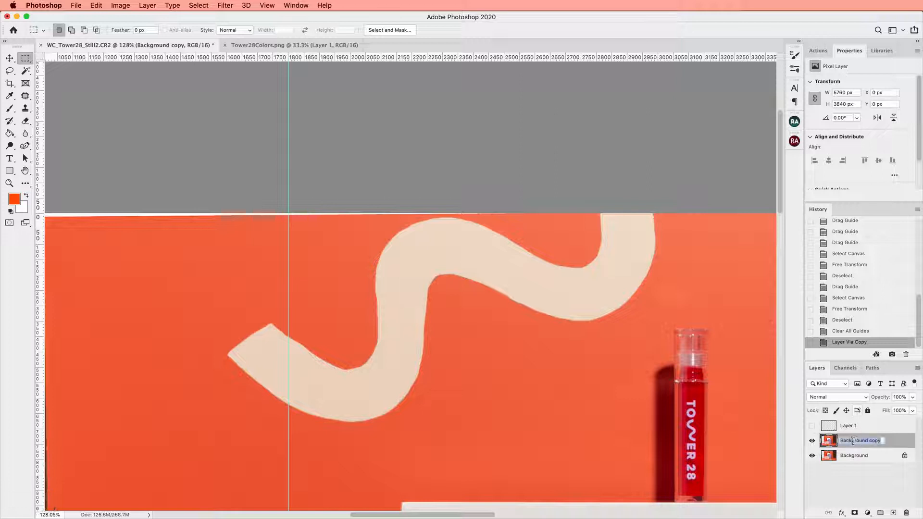
type("Clean")
key("Return")
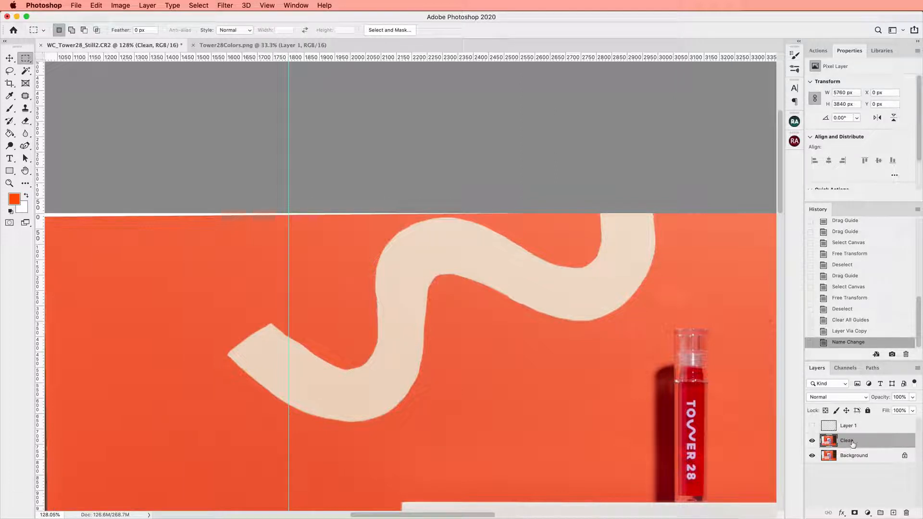
Outline the white sliver along the image's top edge with the Polygonal Lasso, making a selection about 1469 px wide and 102 px high.
scroll(301, 279, "up", 2)
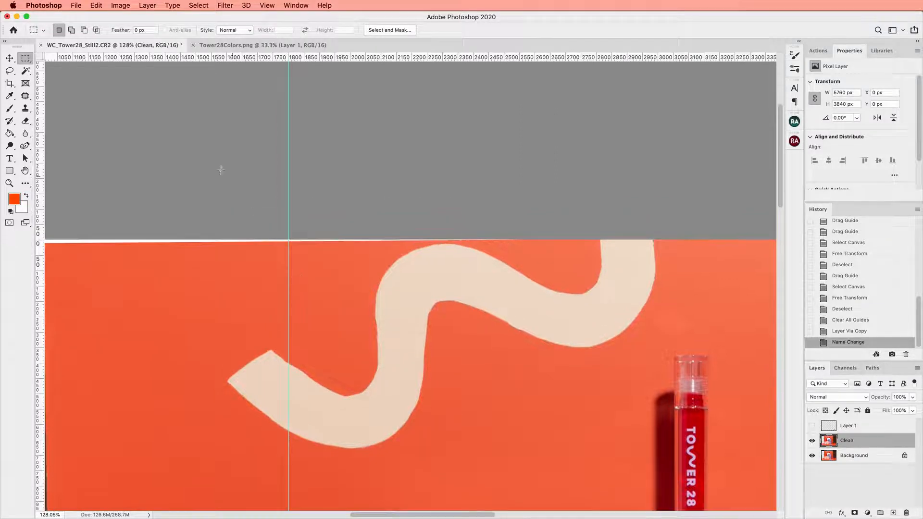
left_click(9, 70)
left_click(48, 77)
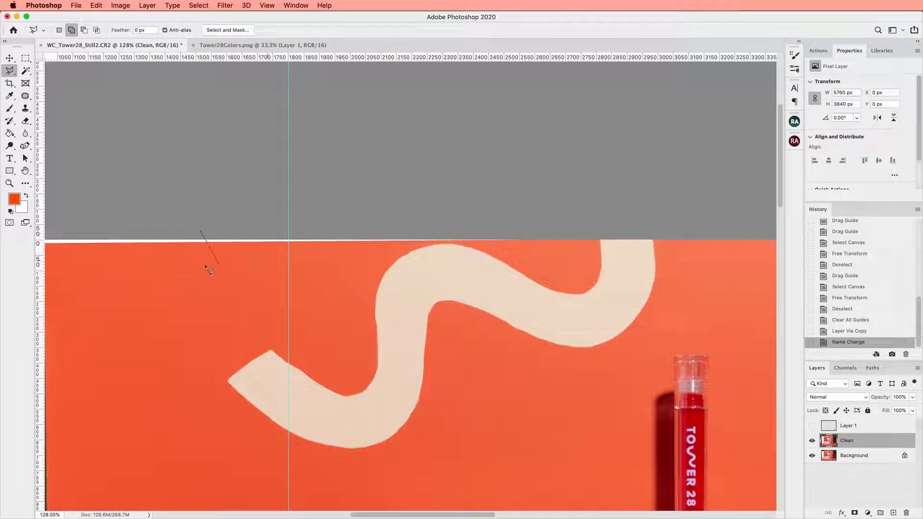
left_click(141, 248)
left_click(246, 255)
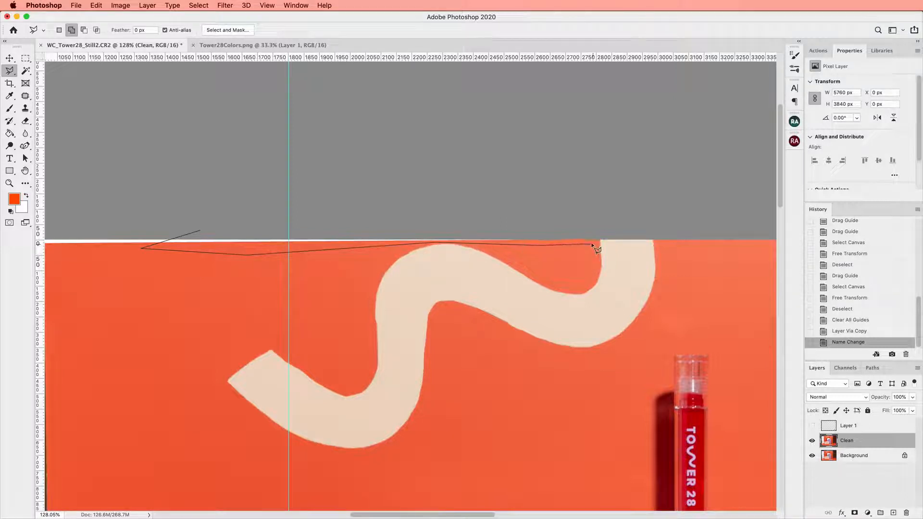
left_click(559, 227)
left_click(338, 224)
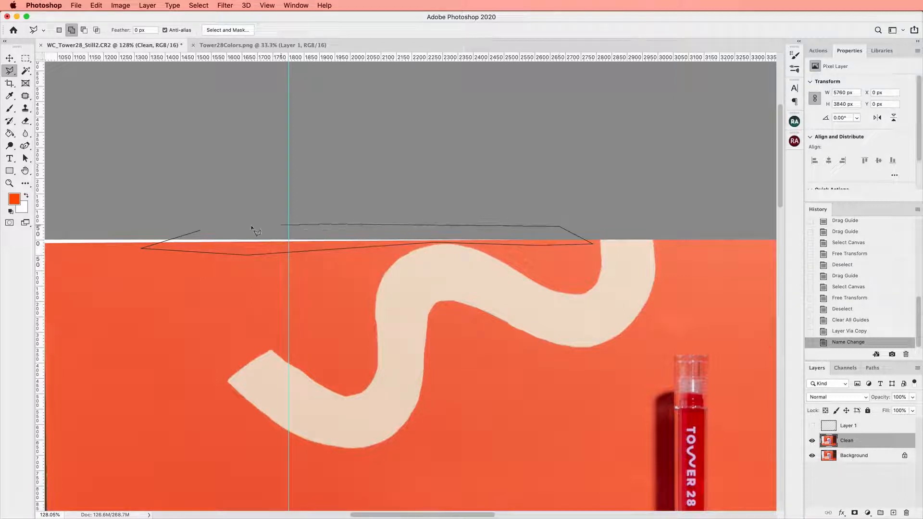
left_click(200, 231)
Fill the top-edge selection with Content-Aware at Normal mode and 100% opacity, and deselect.
right_click(316, 247)
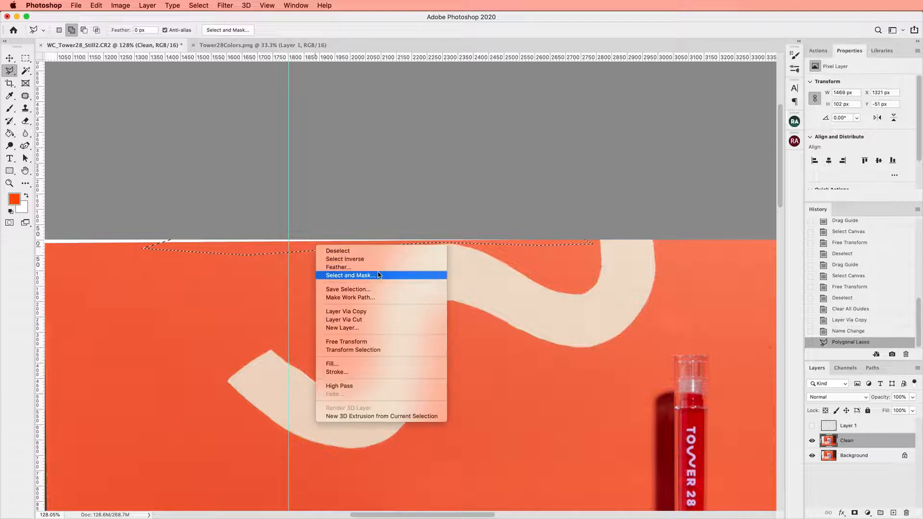
left_click(358, 364)
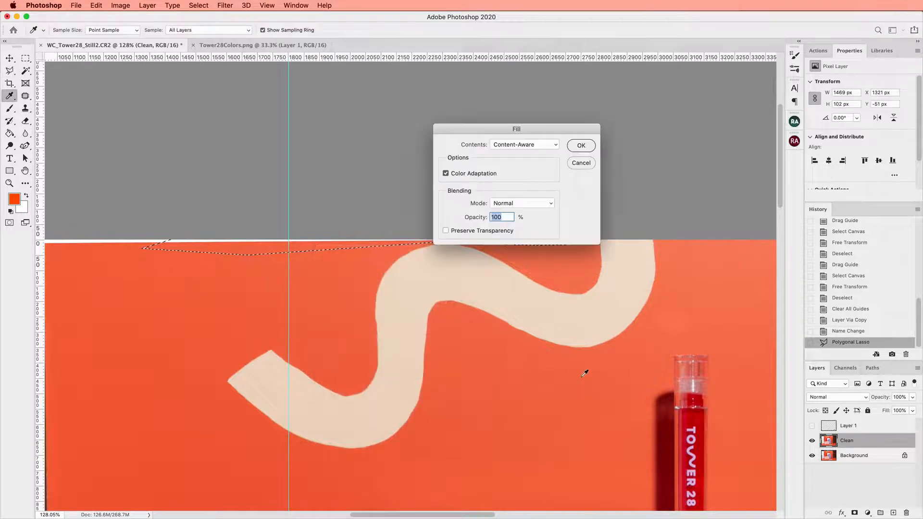
left_click(588, 147)
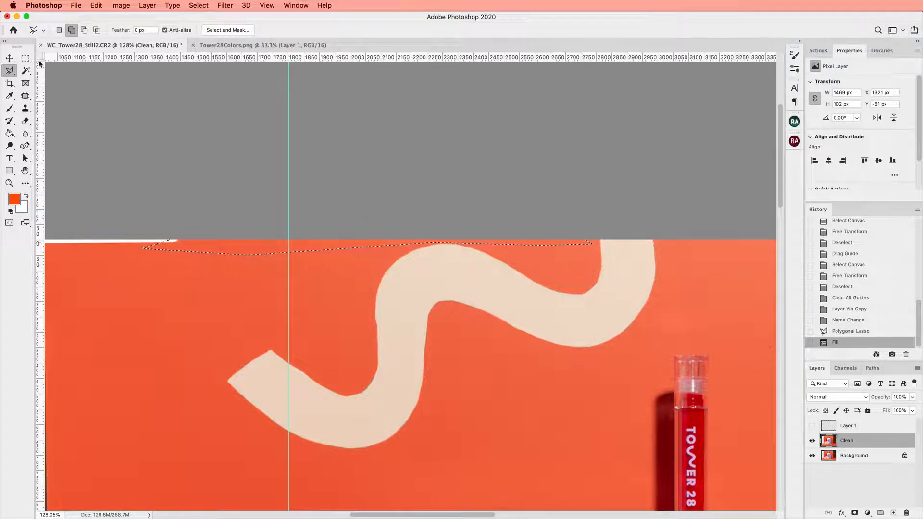
key("m")
key("super+d")
Outline the white sliver along the image's bottom edge with the Polygonal Lasso, from before the beige squiggle to beyond the second vertical guide.
scroll(556, 310, "down", 3)
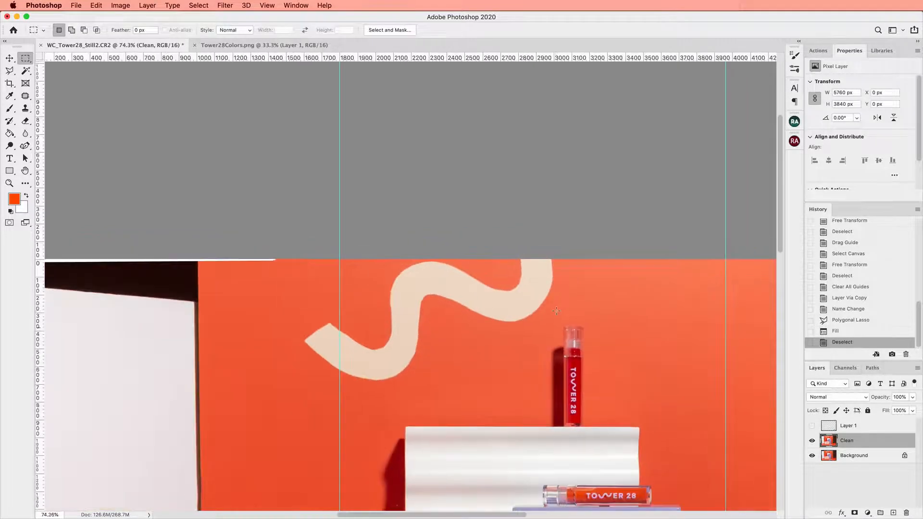
scroll(556, 311, "right", 3)
scroll(557, 311, "down", 4)
scroll(557, 311, "up", 3)
scroll(556, 311, "down", 10)
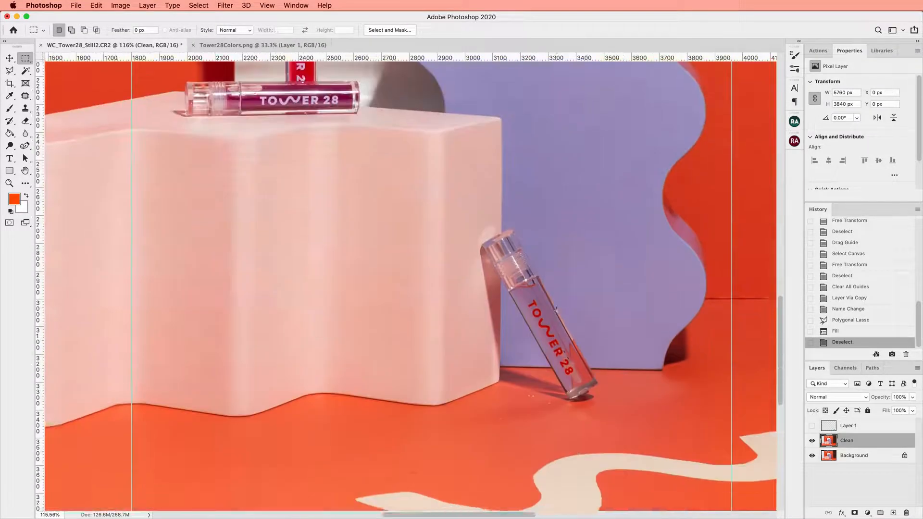
scroll(556, 310, "up", 2)
scroll(557, 313, "left", 2)
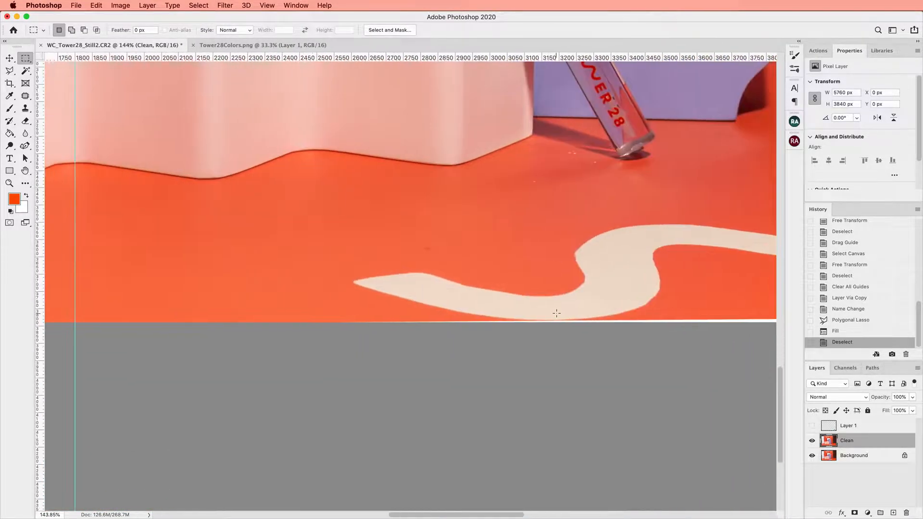
scroll(557, 313, "down", 3)
scroll(556, 313, "up", 1)
scroll(309, 371, "right", 2)
scroll(310, 371, "up", 2)
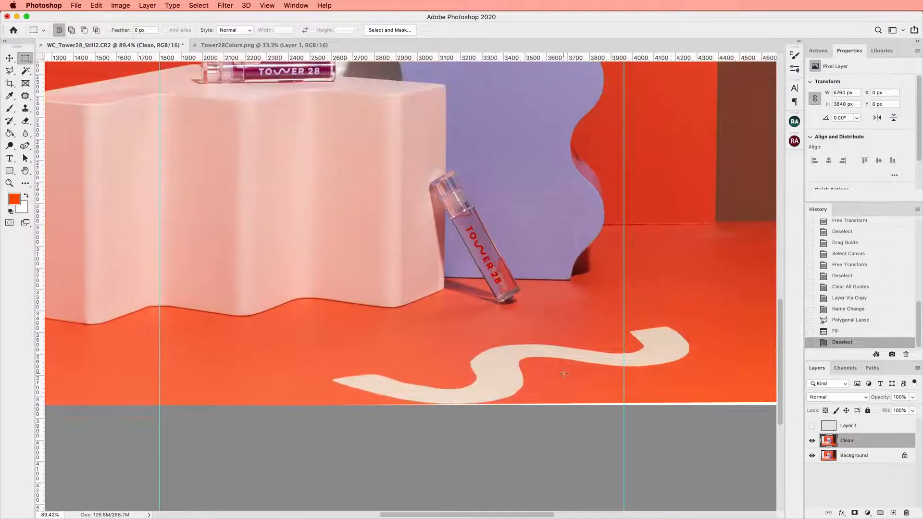
key("l")
left_click(315, 405)
scroll(684, 405, "right", 5)
left_click(500, 397)
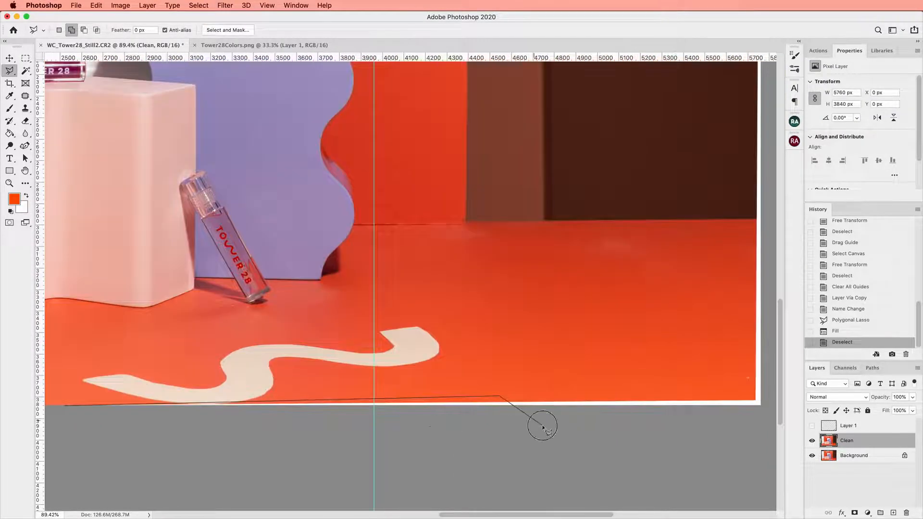
left_click(542, 425)
scroll(542, 425, "left", 5)
double_click(313, 415)
Fill the bottom-edge selection using the Content-Aware fill and clear the selection.
key("shift+F5")
key("Return")
key("m")
key("ctrl+d")
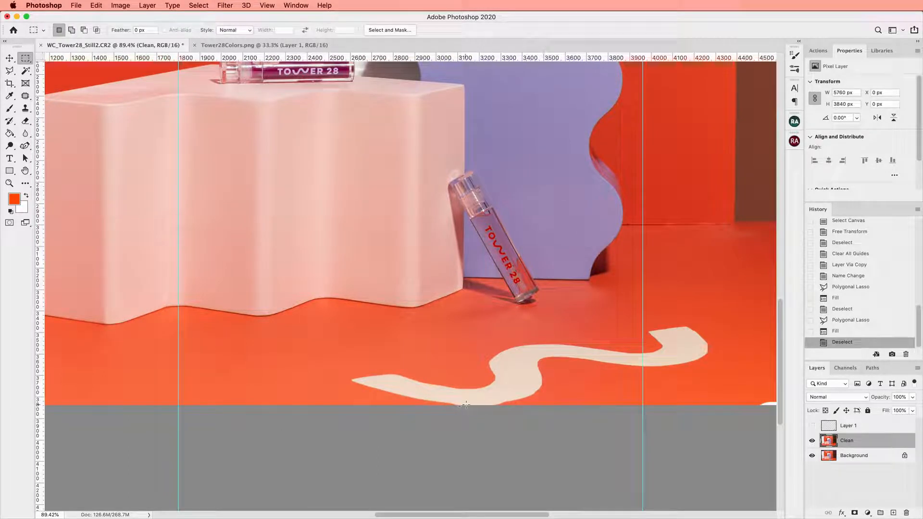
Select a strip about 423 by 40 px on the bottom edge below the squiggle's pointed tip, Content-Aware fill it and deselect.
left_click_drag(278, 401, 424, 422)
key("ctrl+d")
left_click_drag(295, 397, 386, 405)
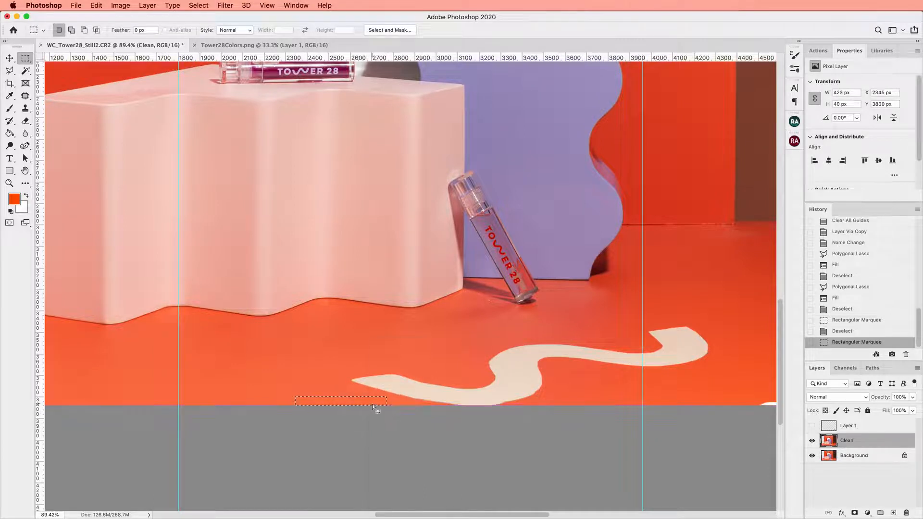
right_click(375, 409)
left_click(410, 460)
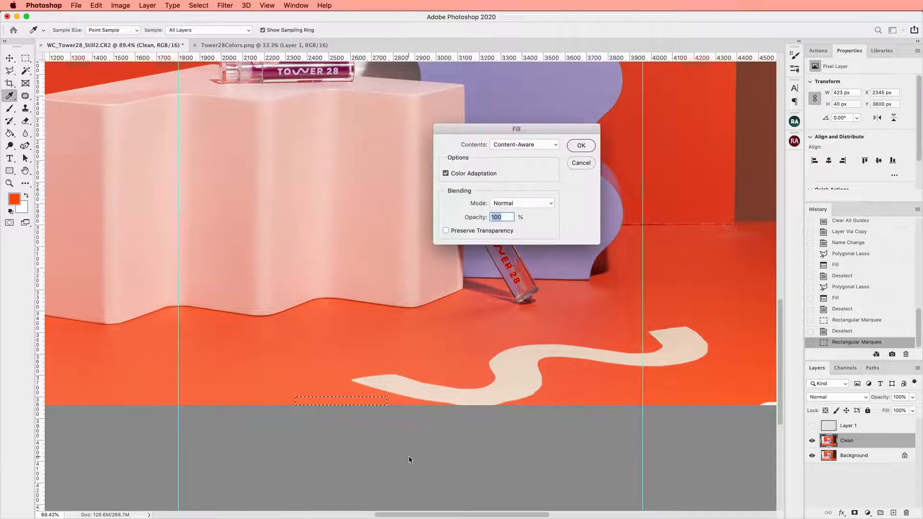
key("Return")
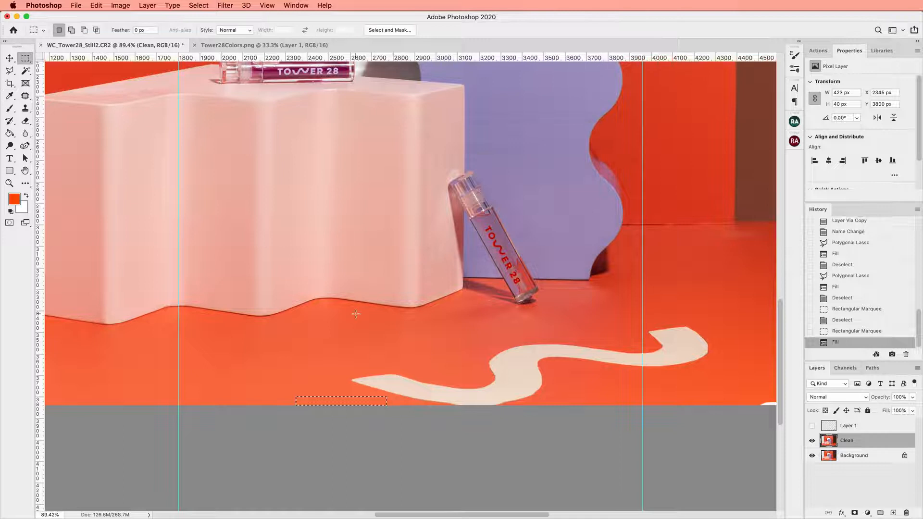
key("ctrl+d")
Examine the repaired bottom edge up close and the rest of the composition for remaining flaws.
scroll(355, 314, "up", 3)
scroll(355, 315, "up", 2)
scroll(356, 314, "left", 15)
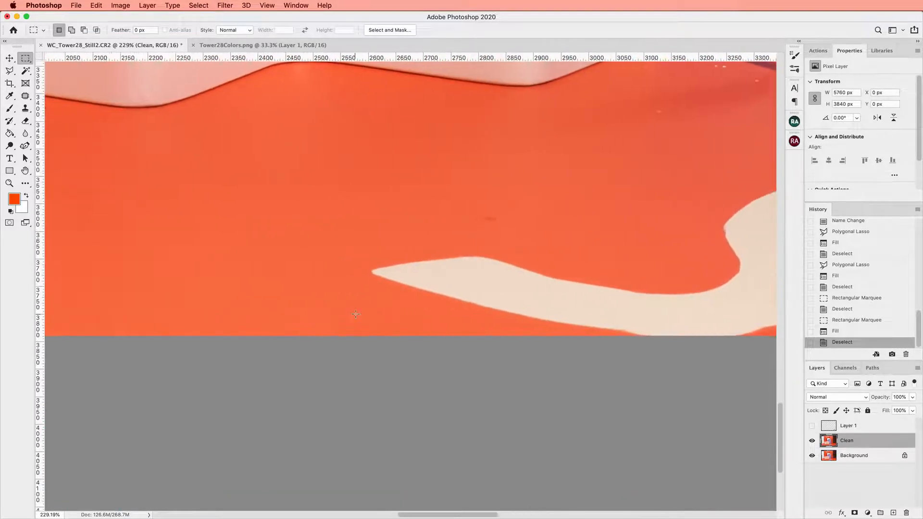
scroll(356, 314, "right", 20)
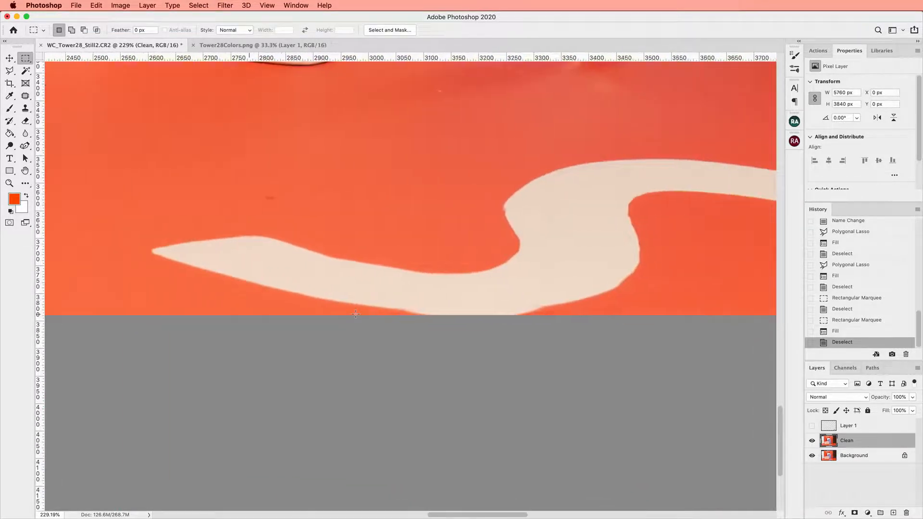
scroll(541, 310, "up", 3)
scroll(540, 310, "down", 8)
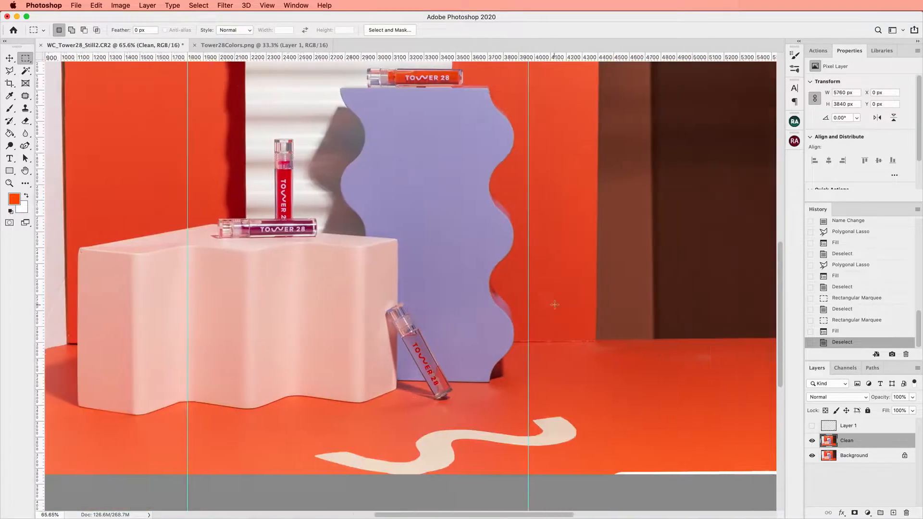
scroll(504, 348, "up", 4)
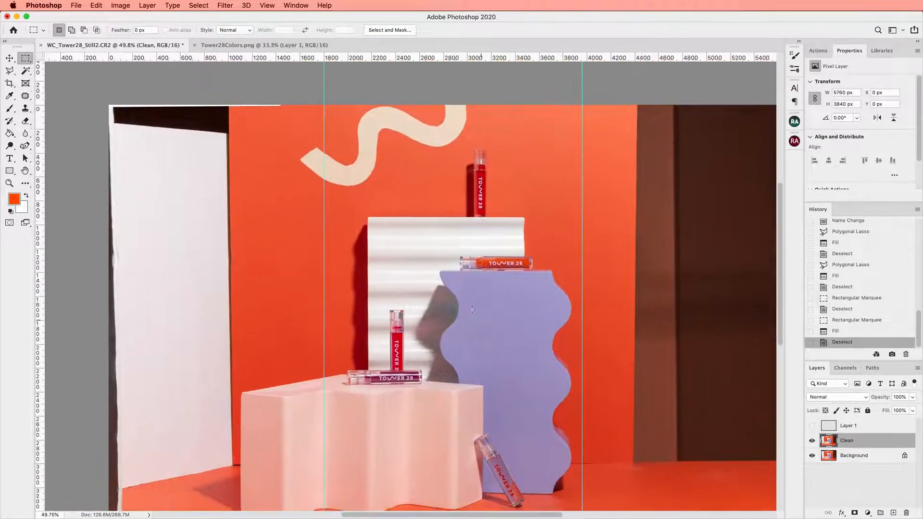
scroll(472, 309, "down", 3)
scroll(472, 309, "right", 1)
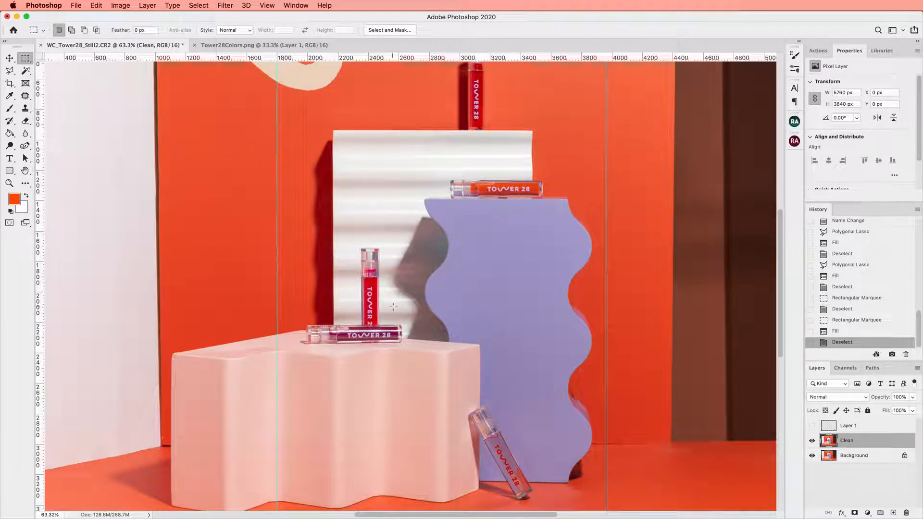
scroll(394, 307, "down", 2)
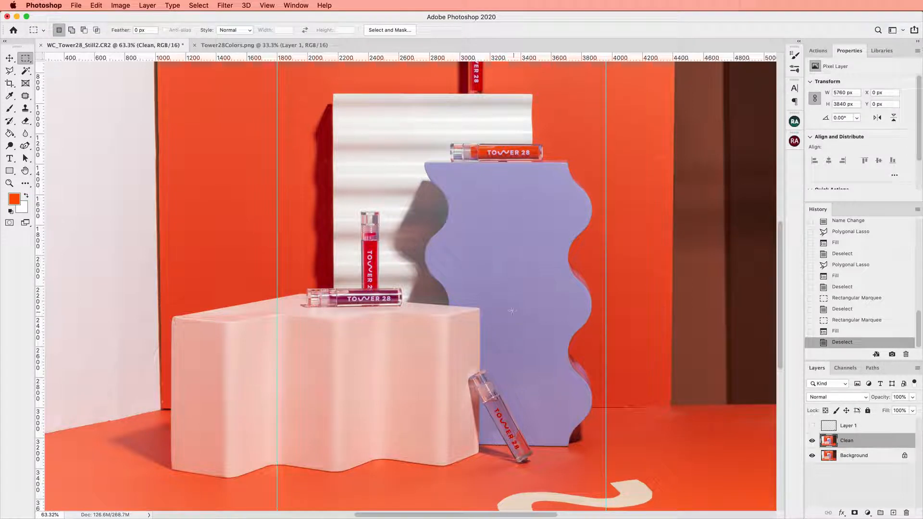
scroll(500, 278, "down", 3)
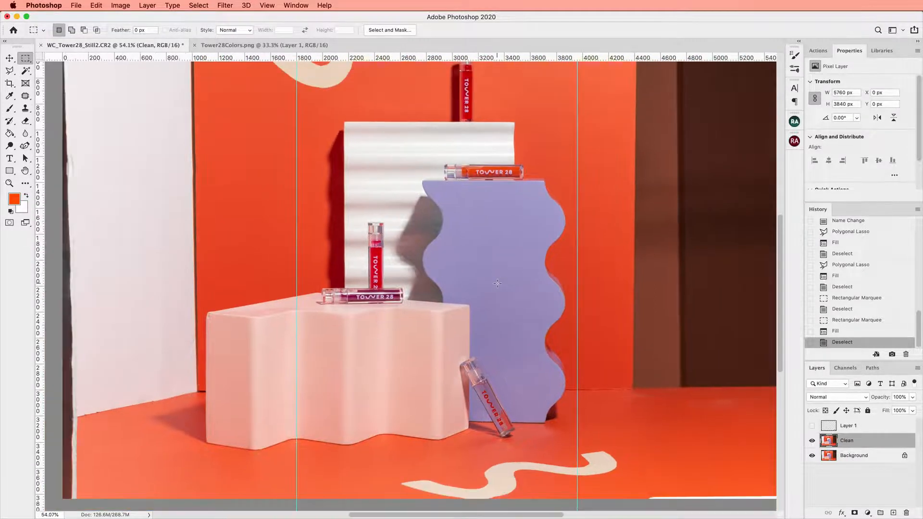
Temporarily show Layer 1 and move its colour swatches over the purple panel and pink block to compare the colours.
left_click(812, 426)
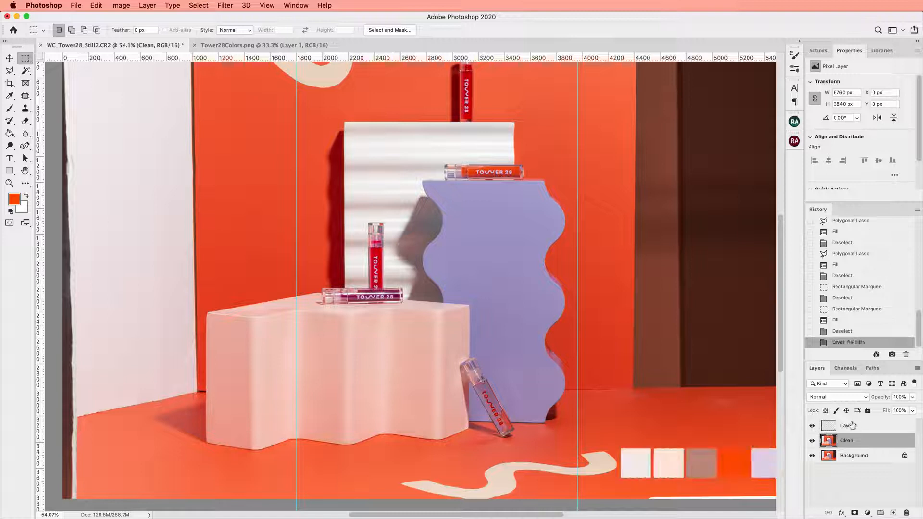
left_click(10, 58)
left_click_drag(689, 451, 674, 434)
key("super+z")
left_click_drag(755, 473, 483, 273)
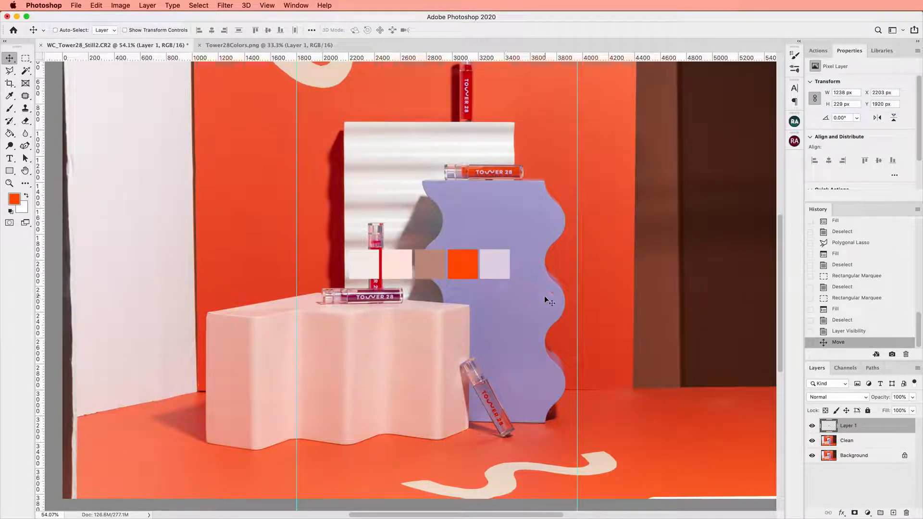
left_click_drag(476, 274, 460, 360)
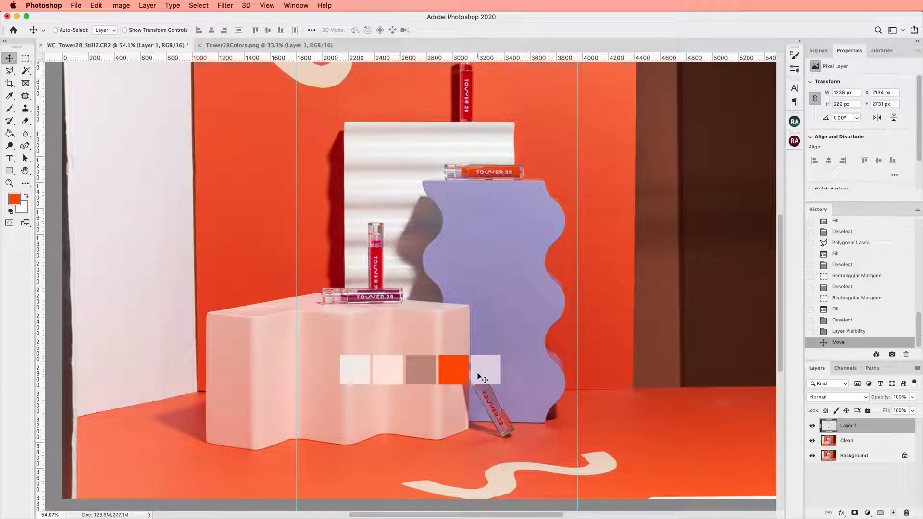
left_click_drag(485, 373, 683, 446)
left_click(812, 425)
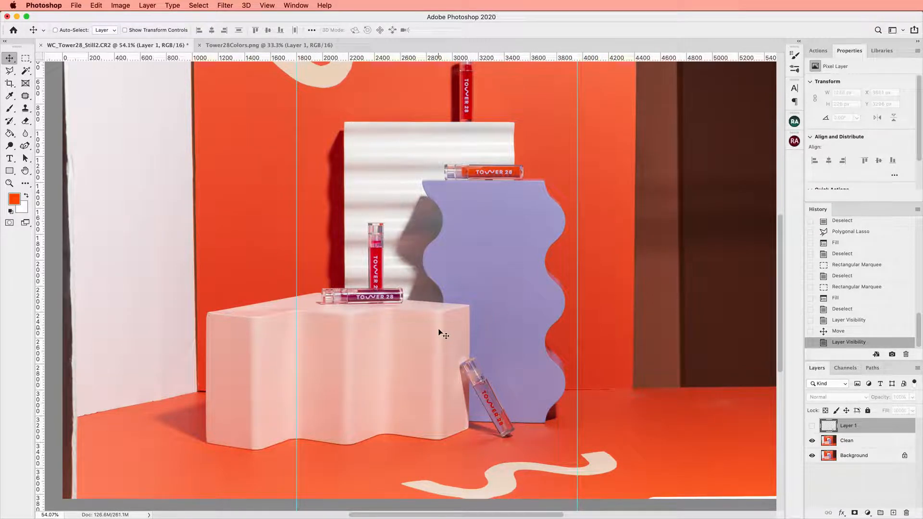
Look over the beige squiggles, corrugated white panel and coloured props from the top to the bottom of the image.
scroll(441, 333, "up", 5)
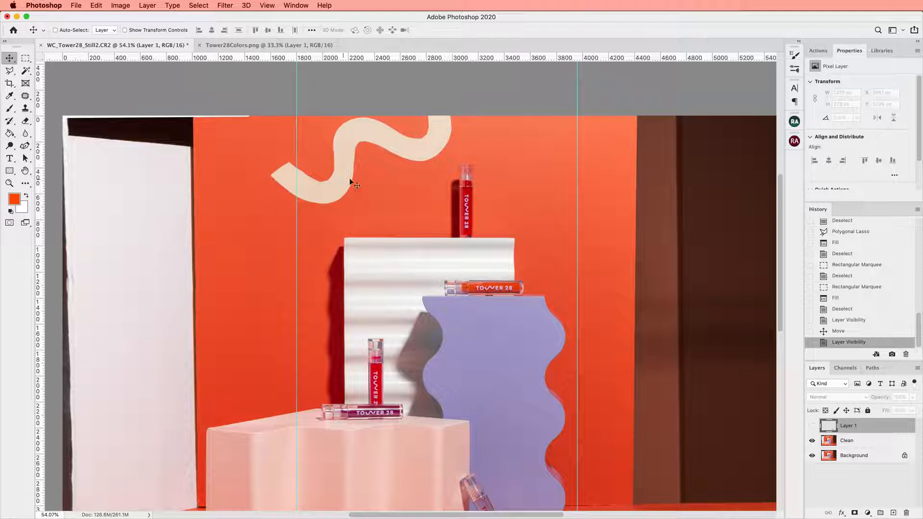
scroll(567, 206, "down", 5)
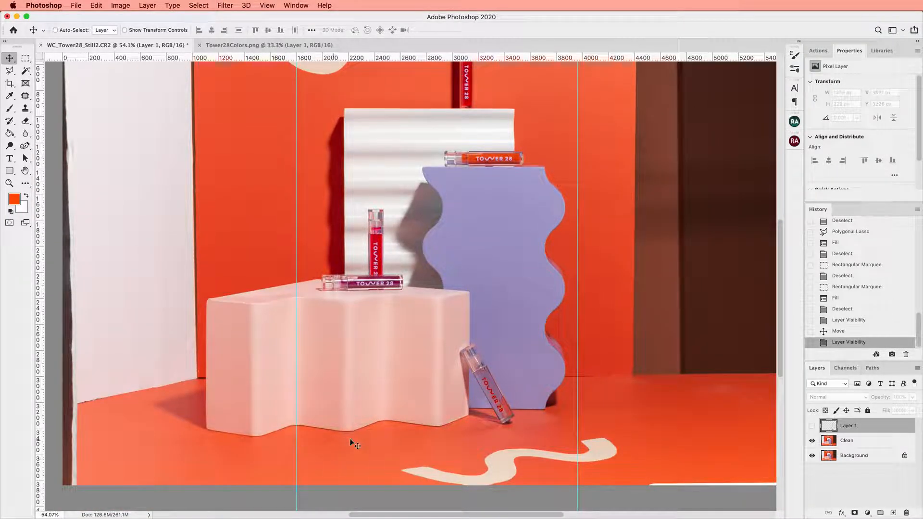
scroll(392, 319, "up", 6)
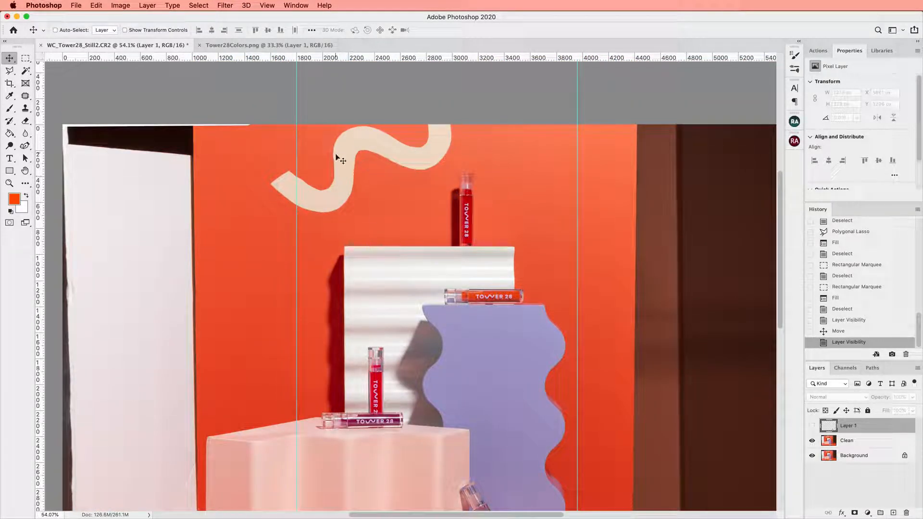
scroll(478, 236, "down", 1)
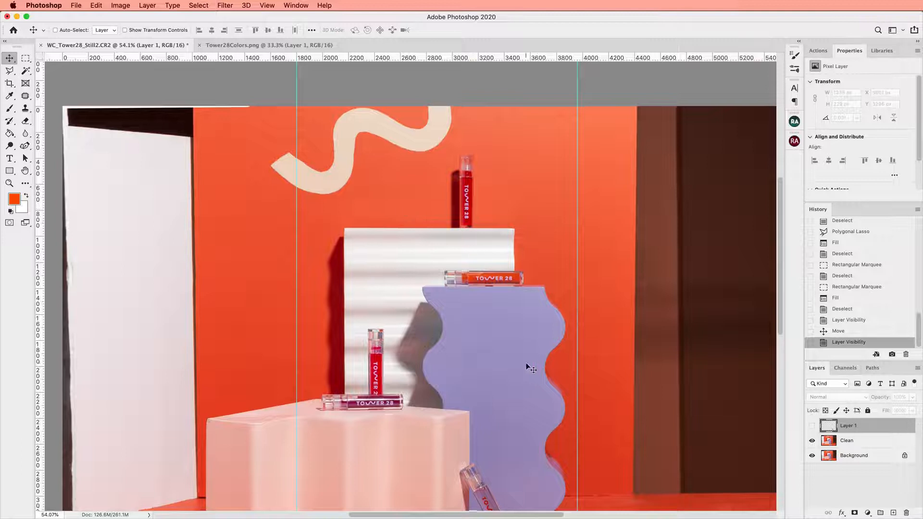
scroll(570, 331, "down", 4)
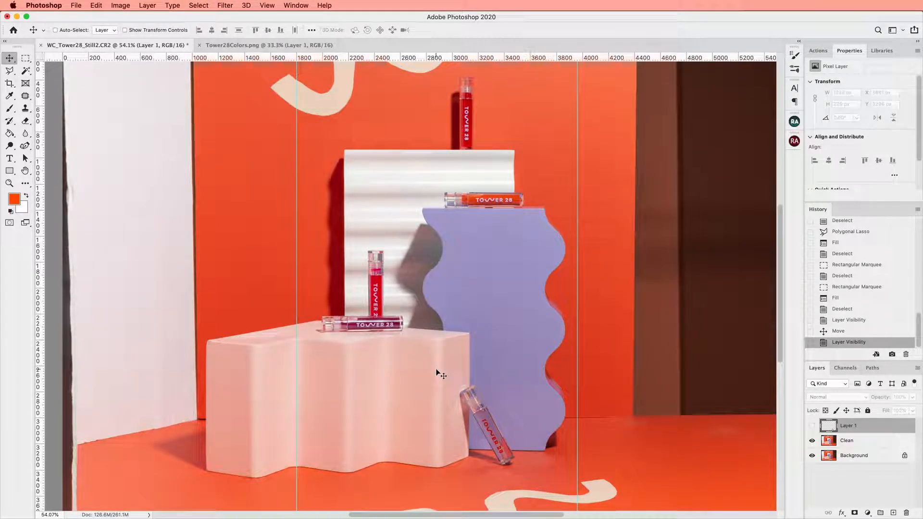
scroll(536, 392, "up", 6)
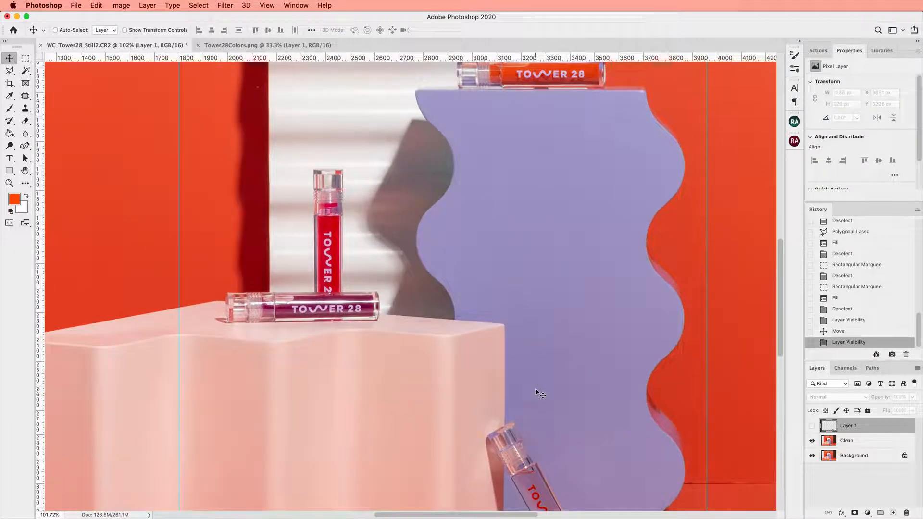
On the Clean layer, trace a Polygonal Lasso outline just inside the purple panel's bottom edge and up its wavy right side to the top corner.
scroll(512, 300, "up", 3)
scroll(512, 300, "right", 5)
left_click(856, 443)
scroll(575, 356, "up", 3)
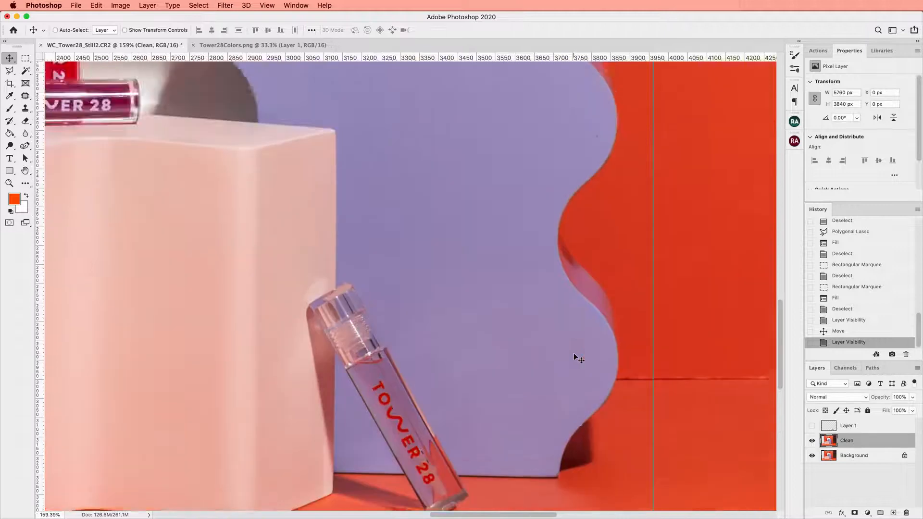
key("l")
left_click(436, 450)
left_click(571, 455)
left_click(627, 358)
left_click(651, 326)
left_click(626, 210)
left_click(585, 166)
left_click(570, 406)
left_click(573, 326)
left_click(628, 258)
left_click(651, 245)
left_click(657, 166)
left_click(593, 104)
scroll(589, 96, "up", 5)
left_click(575, 297)
left_click(571, 227)
left_click(603, 171)
left_click(647, 129)
left_click(654, 90)
scroll(653, 96, "up", 4)
left_click(645, 231)
left_click(573, 107)
Continue the Polygonal Lasso outline just inside the purple panel's wavy left side, down from its top corner.
left_click(51, 104)
left_click(71, 161)
left_click(127, 330)
left_click(108, 358)
left_click(67, 392)
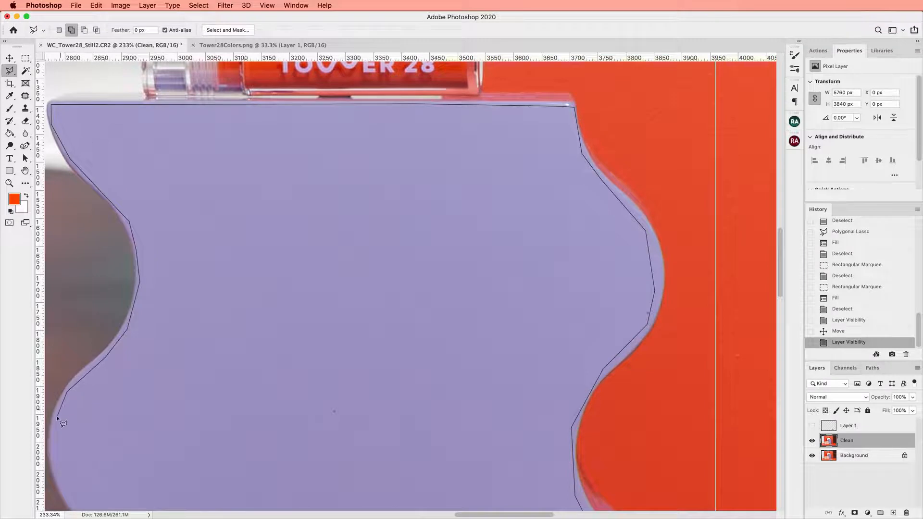
left_click(52, 430)
scroll(54, 428, "down", 4)
left_click(56, 285)
left_click(72, 326)
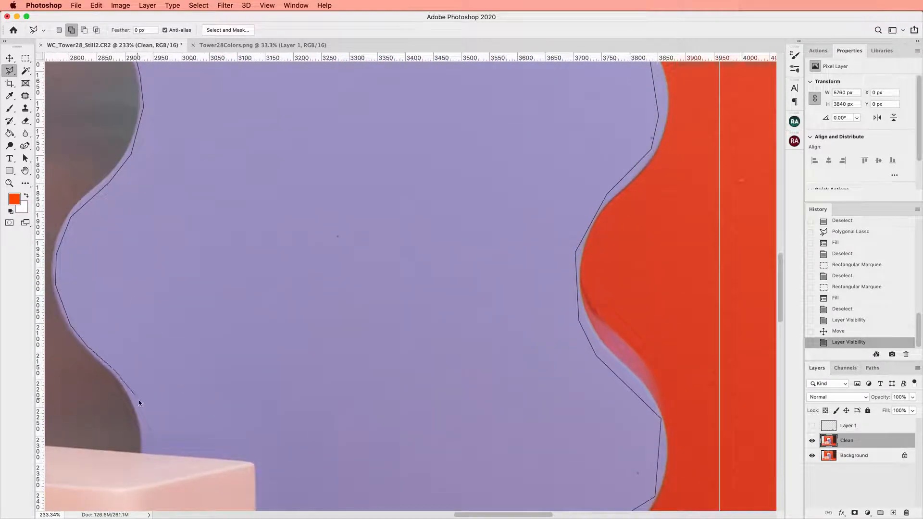
Close the purple panel selection by tracing around the pink block's corner and along the leaning gloss tube to the bottom edge.
left_click(145, 451)
left_click(260, 460)
scroll(258, 412, "down", 6)
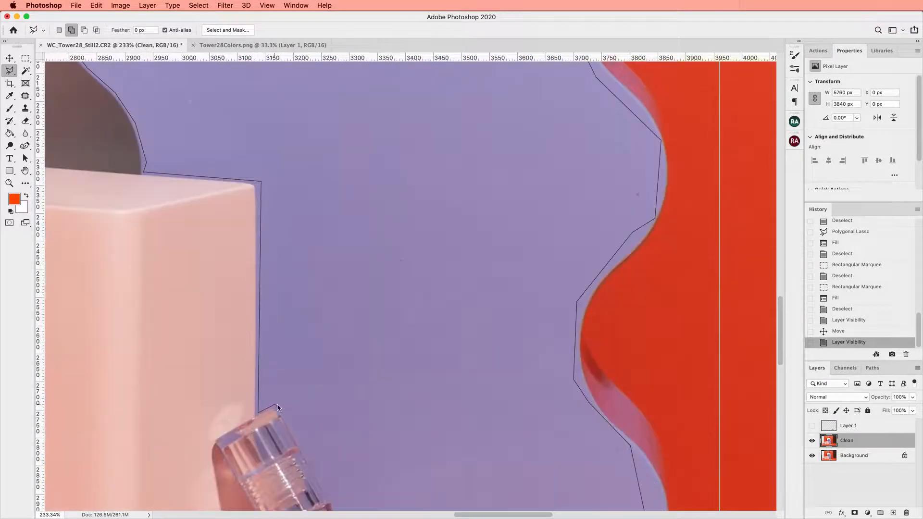
left_click(277, 404)
scroll(390, 508, "down", 5)
left_click(440, 465)
key("super+minus")
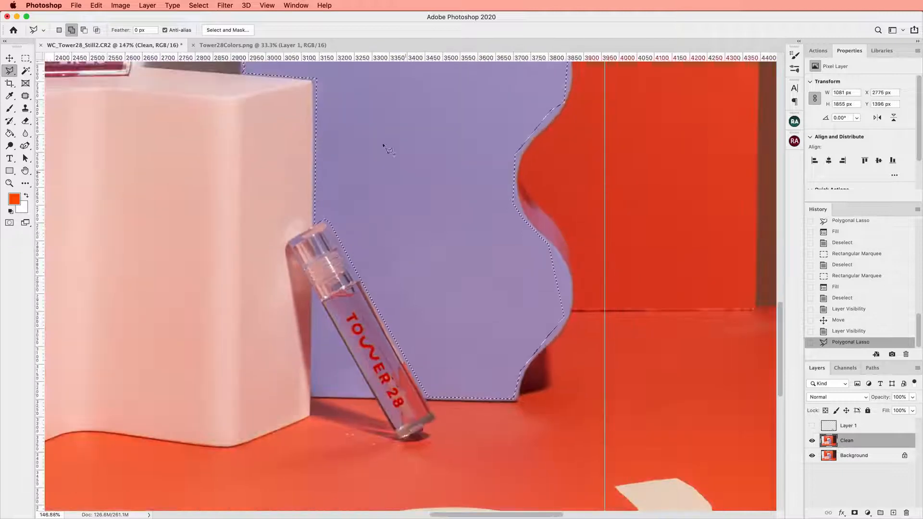
Smooth the selected purple panel with the Dust & Scratches filter and deselect.
scroll(384, 147, "up", 3)
left_click(225, 6)
mouse_move(288, 147)
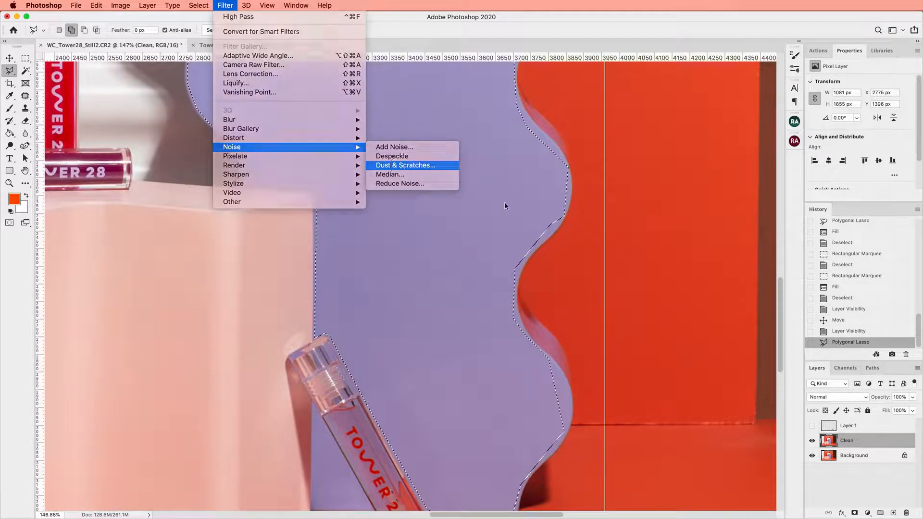
key("Return")
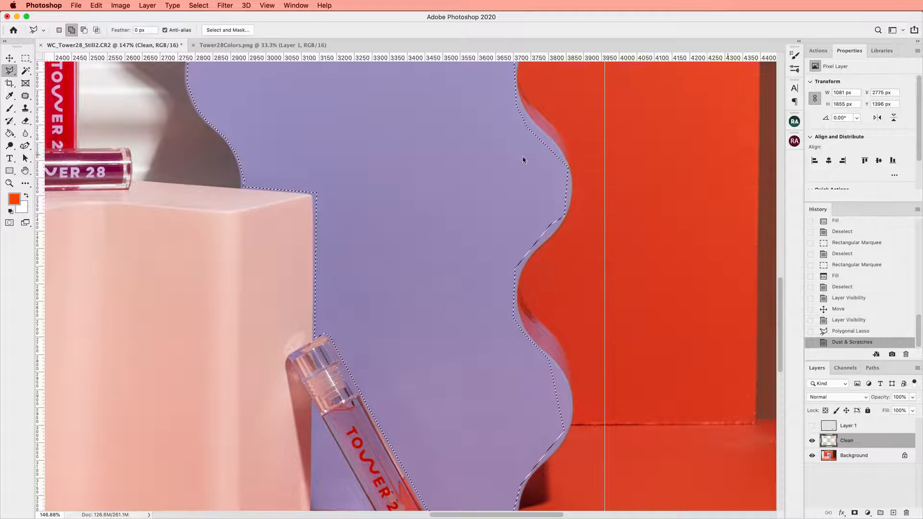
key("m")
key("super+d")
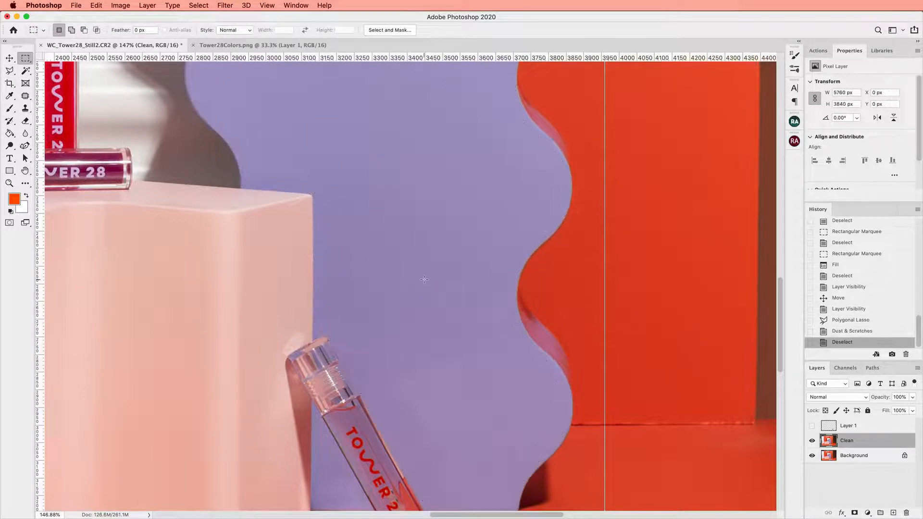
Replace the remaining small blemishes on the props with clean nearby texture using the Patch tool.
scroll(424, 280, "down", 4)
scroll(424, 279, "up", 6)
left_click(26, 96)
mouse_move(374, 307)
left_mouse_down()
mouse_move(346, 318)
mouse_move(427, 367)
mouse_move(419, 284)
left_mouse_up()
left_click_drag(445, 315, 503, 330)
key("super+d")
mouse_move(554, 302)
left_mouse_down()
mouse_move(504, 321)
mouse_move(574, 317)
mouse_move(557, 379)
mouse_move(500, 436)
mouse_move(566, 387)
mouse_move(552, 346)
mouse_move(571, 330)
mouse_move(527, 329)
mouse_move(501, 371)
mouse_move(456, 388)
left_mouse_up()
key("super+d")
key("super+d")
key("super+d")
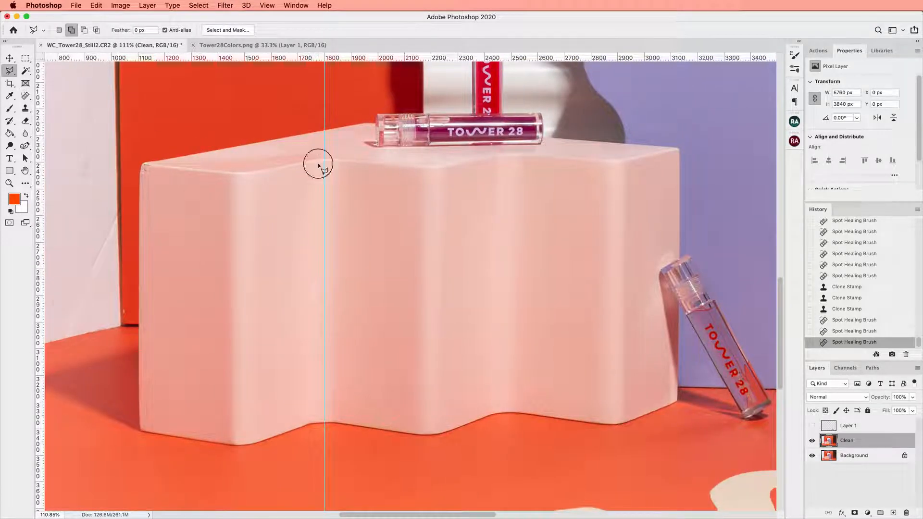
Lasso the pink block's front face from the vertical guide to the purple panel, smooth it with Dust & Scratches, and deselect.
left_click_drag(319, 166, 338, 423)
mouse_move(429, 434)
left_mouse_down()
mouse_move(502, 412)
mouse_move(593, 421)
mouse_move(672, 403)
mouse_move(620, 420)
mouse_move(668, 403)
mouse_move(680, 310)
left_mouse_up()
mouse_move(665, 279)
left_mouse_down()
mouse_move(674, 321)
mouse_move(660, 334)
mouse_move(658, 272)
mouse_move(671, 251)
mouse_move(678, 153)
mouse_move(628, 166)
mouse_move(507, 158)
mouse_move(429, 171)
mouse_move(319, 165)
left_mouse_up()
left_click(225, 6)
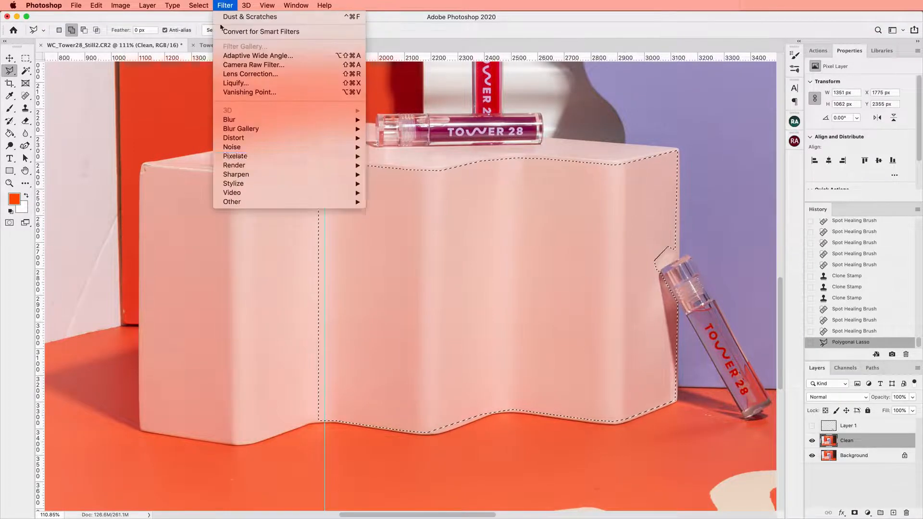
left_click(233, 10)
key("super+d")
key("m")
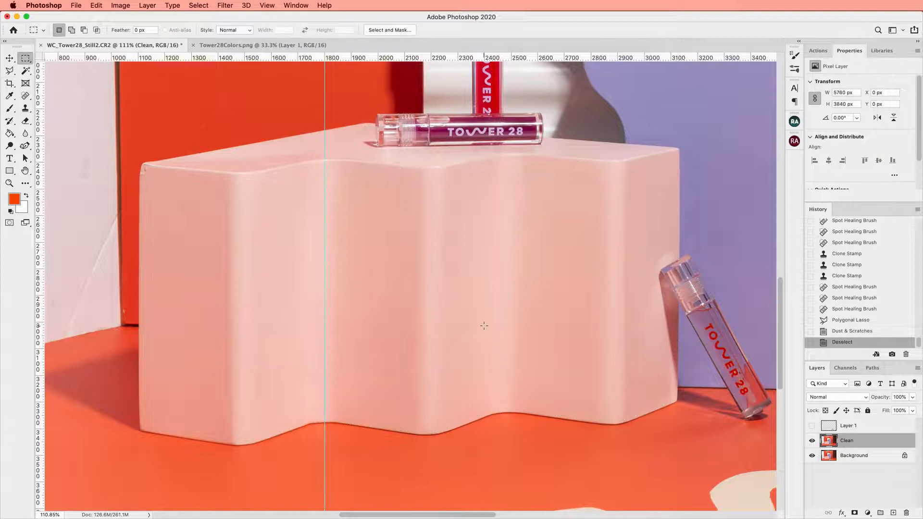
Patch two leftover blemishes on the pink block with clean surface nearby.
scroll(711, 325, "up", 4)
scroll(484, 325, "left", 2)
key("shift+j")
mouse_move(224, 425)
left_mouse_down()
mouse_move(243, 376)
mouse_move(264, 378)
left_mouse_up()
key("super+d")
mouse_move(272, 377)
left_mouse_down()
mouse_move(277, 391)
mouse_move(288, 385)
left_mouse_up()
key("super+d")
scroll(683, 311, "up", 4)
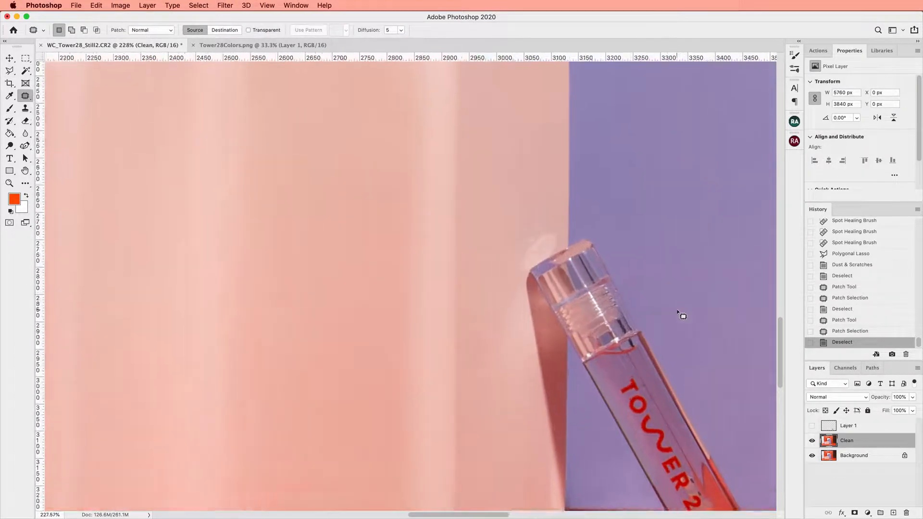
Clone clean pink surface over the bright reflection beside the leaning tube's cap, using a 30 px Clone Stamp.
key("s")
left_click(70, 29)
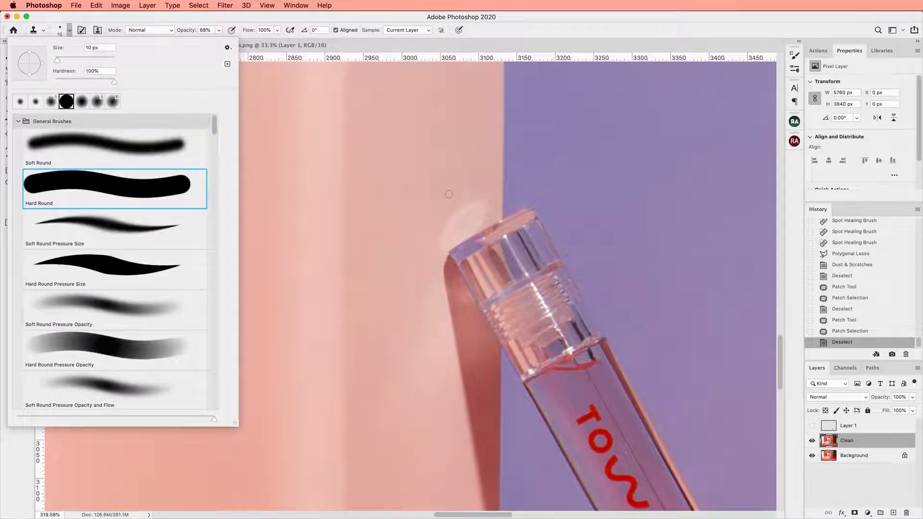
key("]")
left_click(470, 183, "alt")
left_click(479, 201)
left_click(438, 223)
left_click(451, 230)
left_click(472, 213)
left_click(476, 204)
left_click(466, 225)
left_click(448, 237)
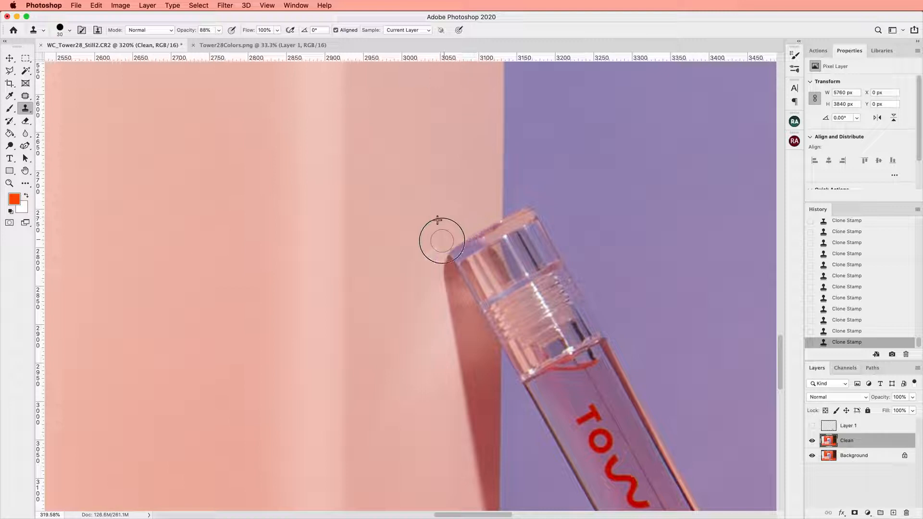
Patch the flaw at the edge of the purple panel's shadow on the corrugated white background.
scroll(439, 237, "up", 2)
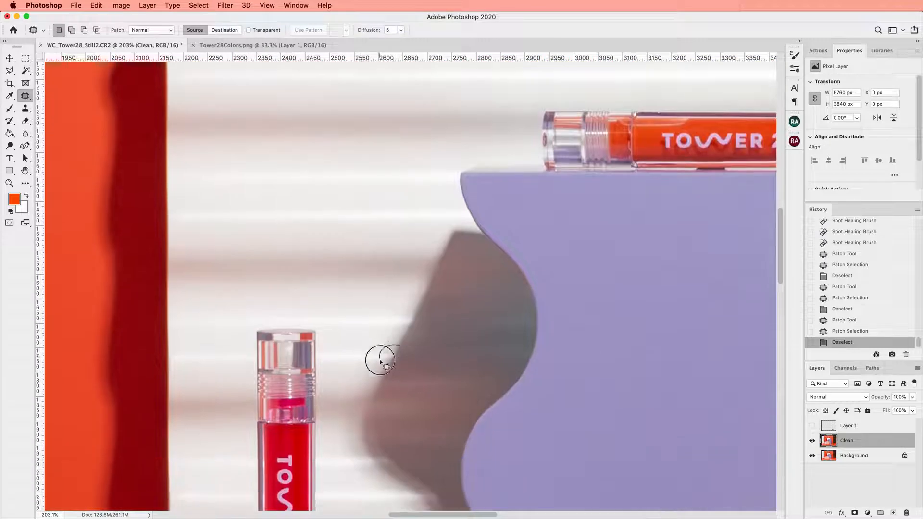
left_click_drag(380, 362, 393, 363)
mouse_move(397, 360)
left_mouse_down()
mouse_move(417, 327)
mouse_move(401, 325)
mouse_move(405, 342)
mouse_move(420, 306)
mouse_move(374, 304)
left_mouse_up()
key("super+d")
scroll(462, 428, "down", 1)
left_click(860, 311)
key("super+d")
Patch the small mark on the leaning gloss tube beside its lettering.
scroll(503, 332, "down", 3)
scroll(498, 328, "down", 3)
scroll(428, 319, "up", 5)
scroll(428, 319, "down", 6)
scroll(354, 346, "left", 3)
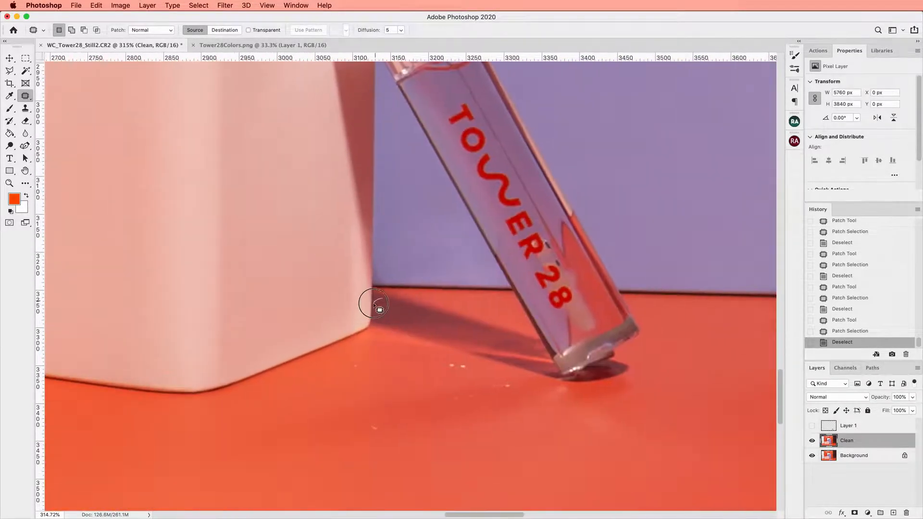
scroll(406, 288, "up", 3)
scroll(406, 289, "right", 3)
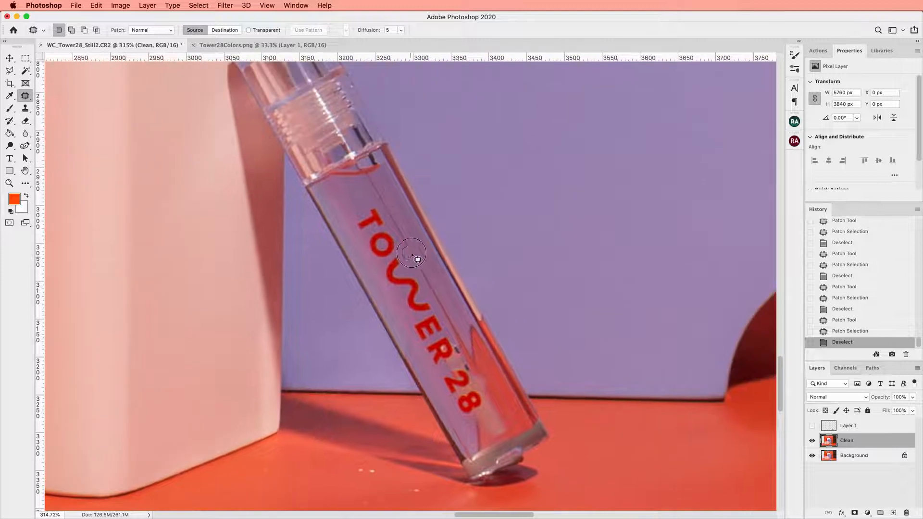
left_click_drag(411, 253, 409, 254)
key("super+d")
Heal the specks along the leaning tube's left edge with the Spot Healing Brush.
key("shift+j")
key("shift+j")
key("shift+j")
left_click(347, 217)
left_click(355, 232)
left_click(364, 248)
left_click(372, 265)
left_click(385, 287)
left_click(425, 370)
left_click(438, 391)
Examine the leaning tube's cap, lettering and base, and the tubes on the pink block, for remaining flaws.
scroll(525, 221, "down", 4)
scroll(526, 221, "up", 5)
scroll(456, 220, "up", 4)
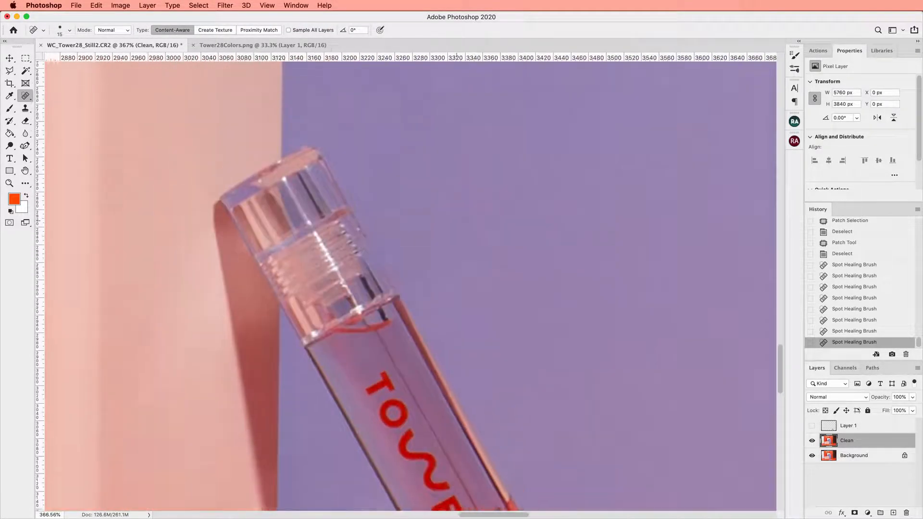
scroll(427, 260, "up", 2)
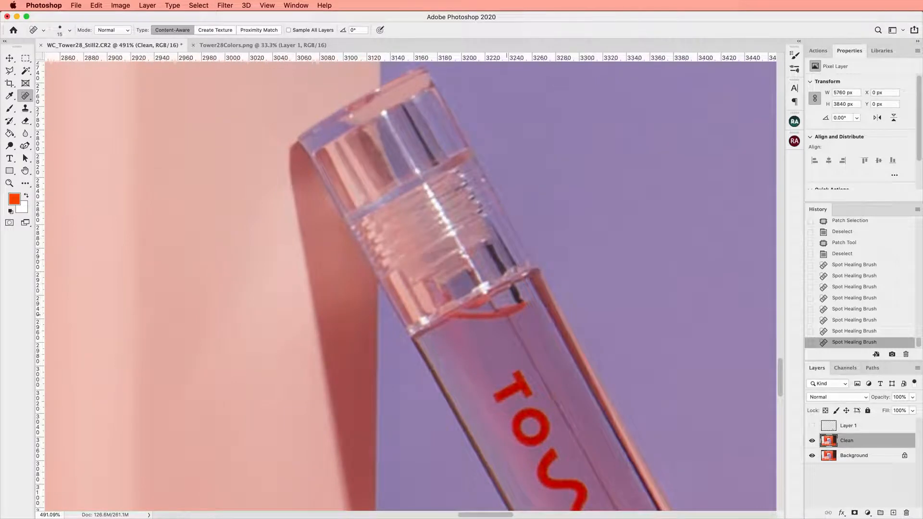
scroll(480, 269, "down", 10)
scroll(480, 270, "right", 6)
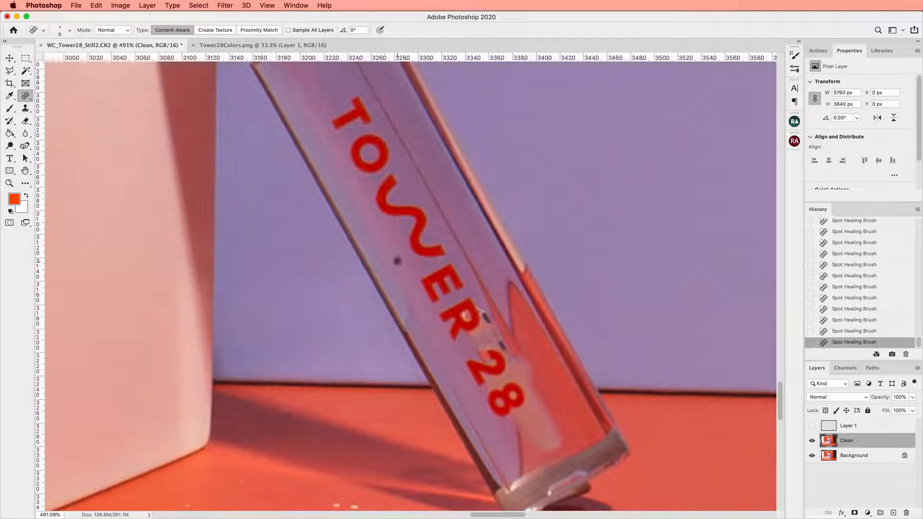
scroll(541, 277, "down", 6)
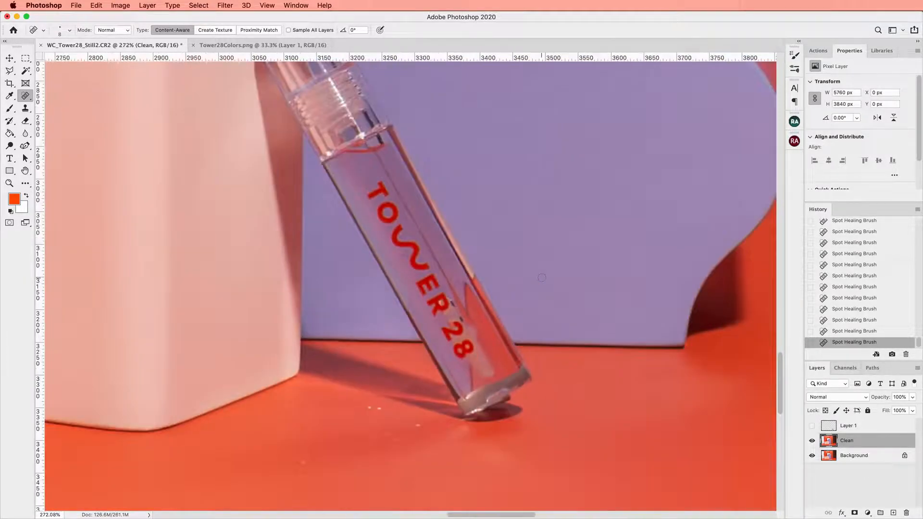
scroll(542, 278, "up", 6)
scroll(541, 277, "left", 5)
scroll(542, 277, "up", 3)
scroll(541, 277, "left", 3)
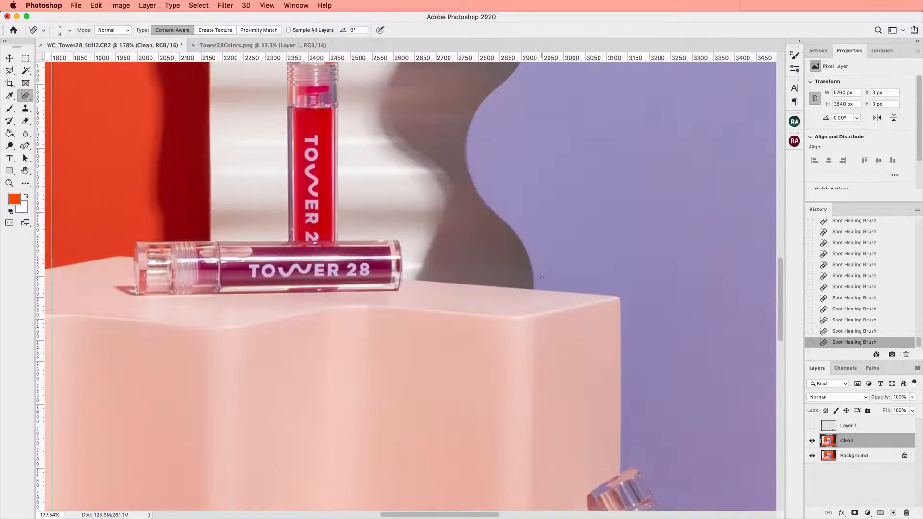
scroll(542, 277, "up", 4)
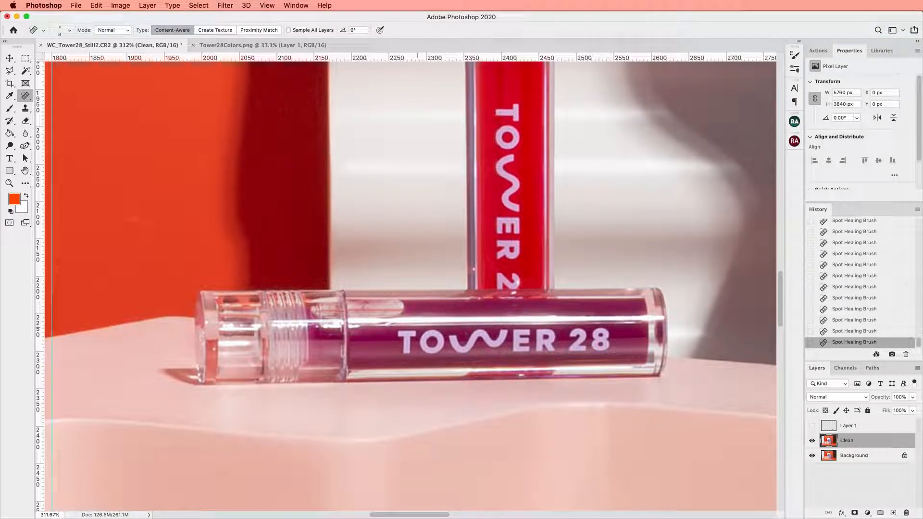
Heal the mark inside the leaning tube's left edge, level with the end of the word TOWER.
scroll(419, 328, "right", 10)
scroll(418, 329, "down", 8)
scroll(416, 328, "up", 5)
left_click_drag(459, 328, 461, 340)
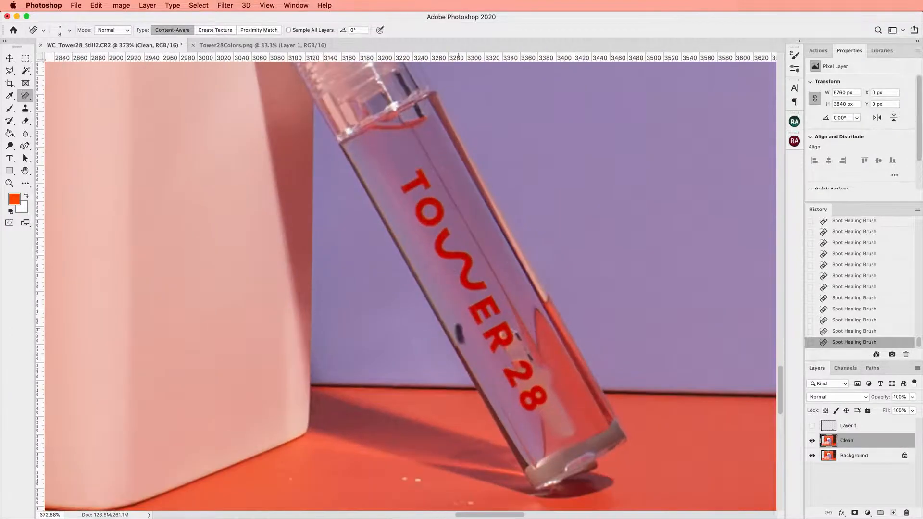
Clean up the ragged edge and reflections under the leaning tube's base with the Clone Stamp, rebuilding the shadow beneath it.
scroll(425, 280, "up", 3)
scroll(424, 280, "up", 3)
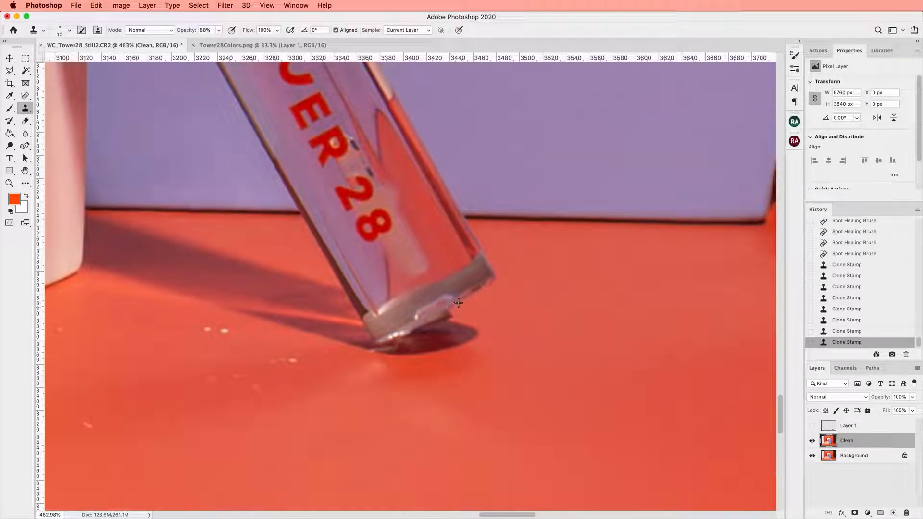
left_click(458, 304)
left_click(456, 307)
left_click(453, 312)
left_click(448, 313)
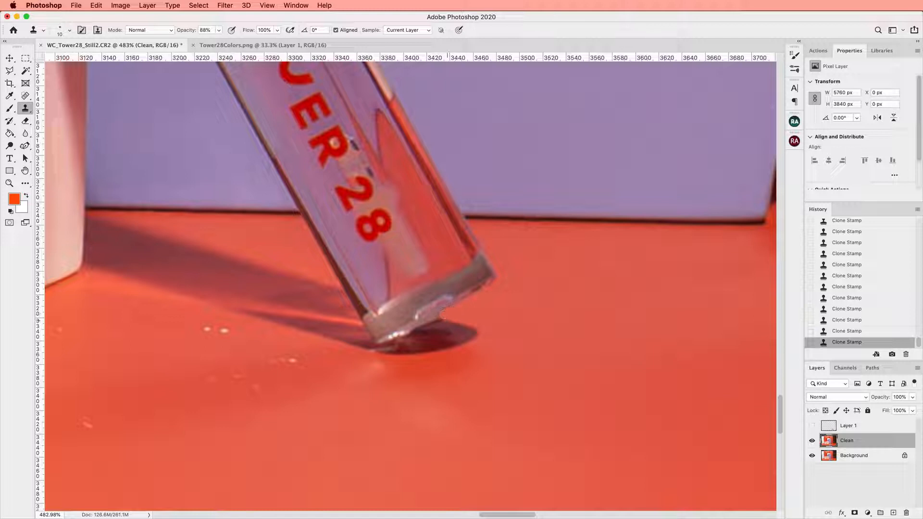
left_click(440, 320)
left_click(382, 350)
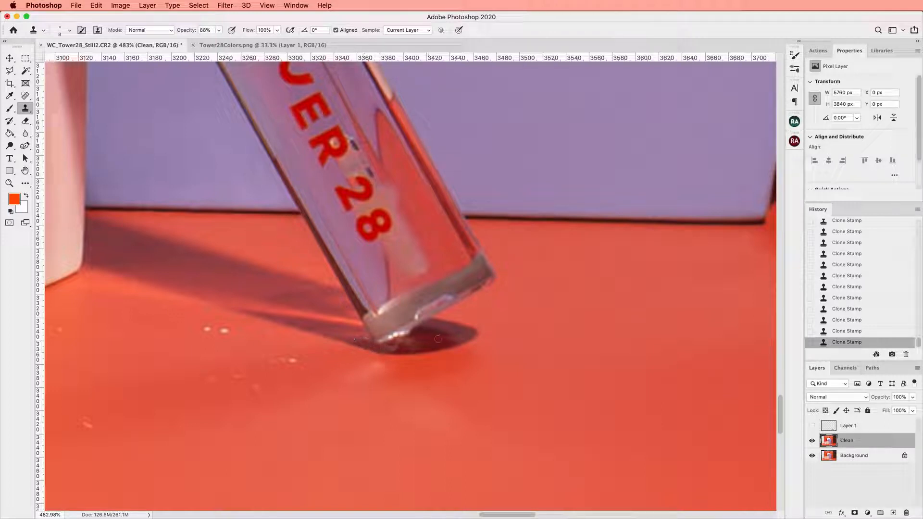
left_click(403, 342)
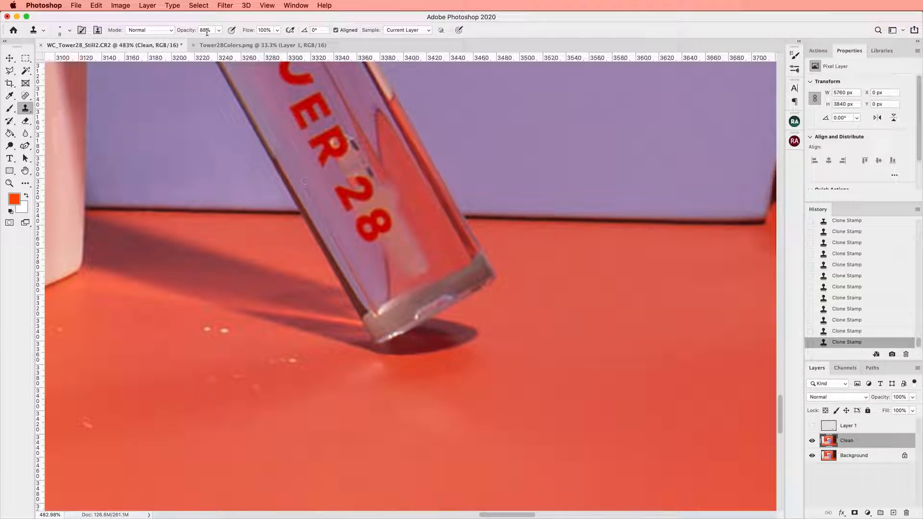
Compare the retouched tube base with the original by briefly hiding the Clean layer.
left_click(25, 96)
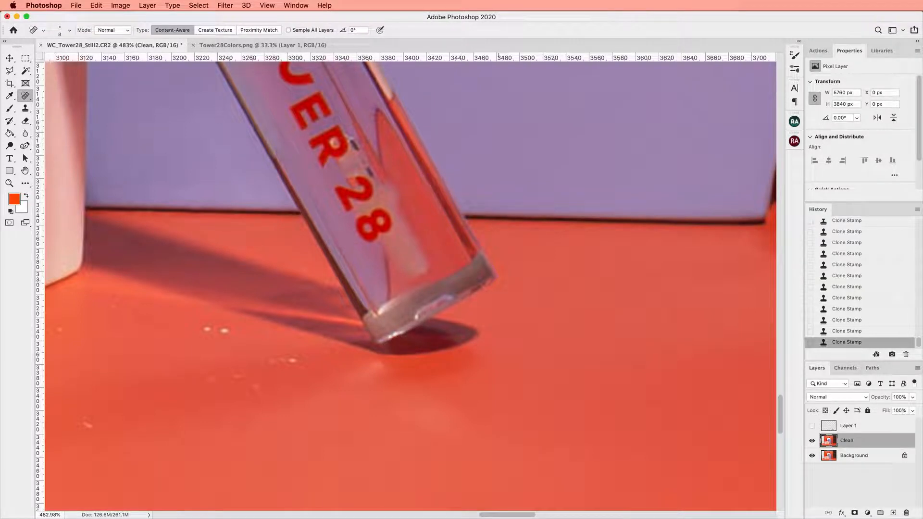
scroll(414, 281, "down", 5)
scroll(411, 287, "up", 2)
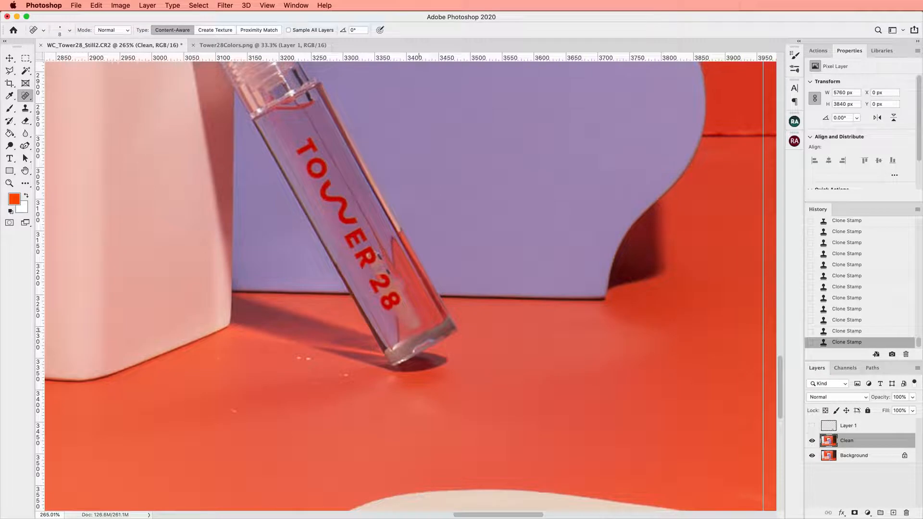
scroll(370, 338, "up", 5)
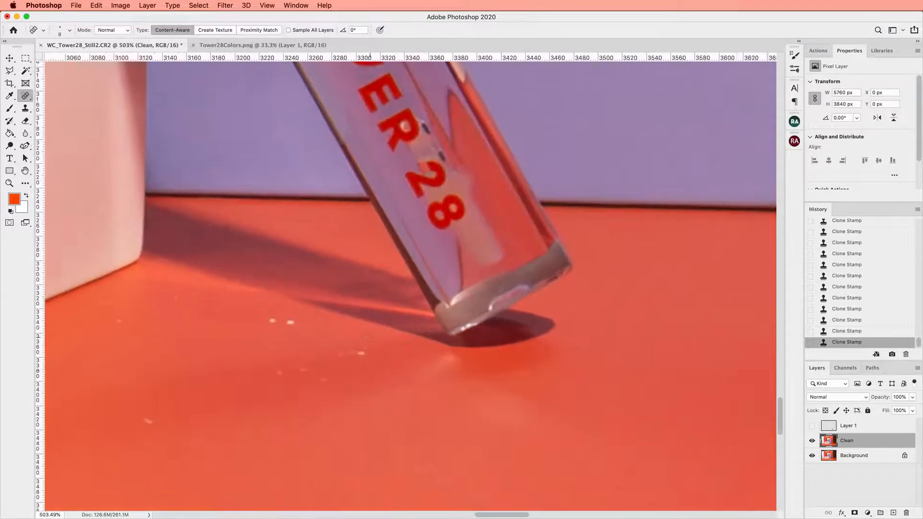
scroll(369, 338, "up", 2)
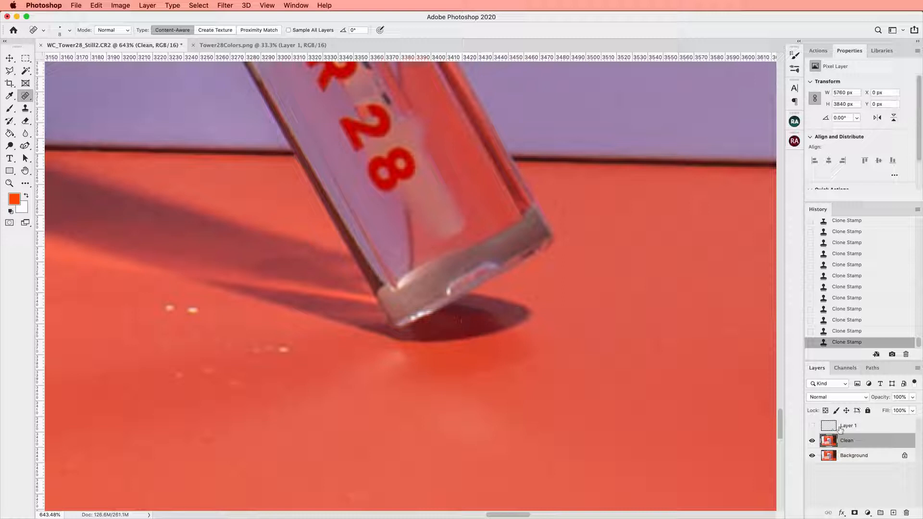
left_click(811, 441)
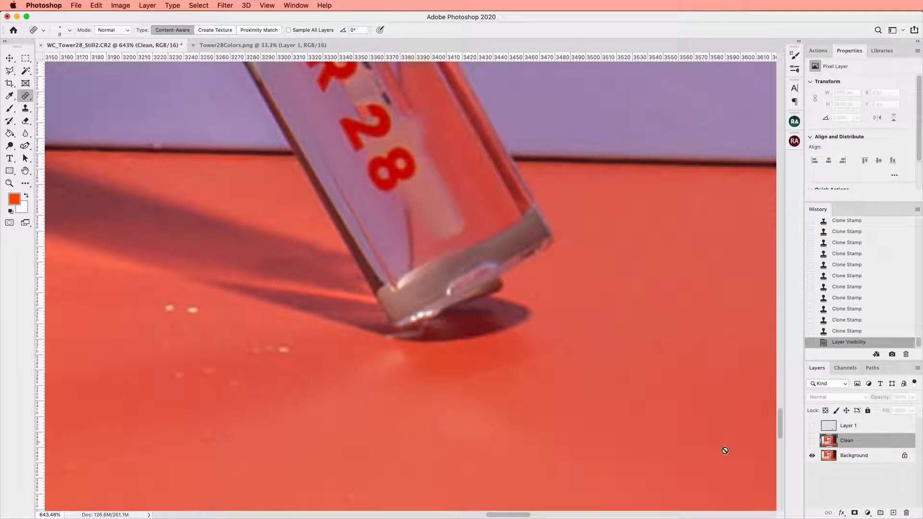
left_click(812, 441)
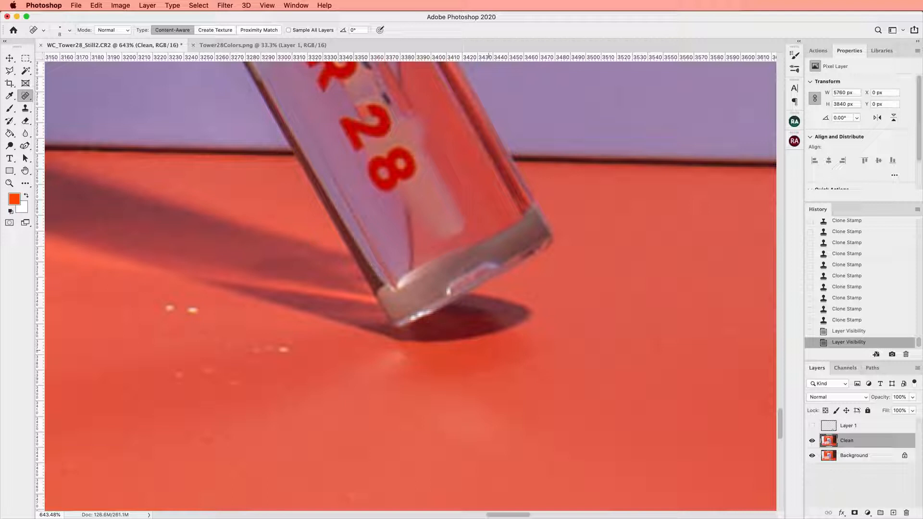
Patch the uneven area in the shadow beneath the leaning tube and the orange surface beside it.
left_click_drag(25, 98, 58, 116)
mouse_move(418, 317)
left_mouse_down()
mouse_move(413, 336)
mouse_move(443, 321)
mouse_move(471, 331)
mouse_move(450, 349)
mouse_move(425, 332)
left_mouse_up()
key("super+d")
key("super+d")
key("super+d")
mouse_move(425, 332)
left_mouse_down()
mouse_move(455, 332)
mouse_move(535, 373)
left_mouse_up()
key("super+d")
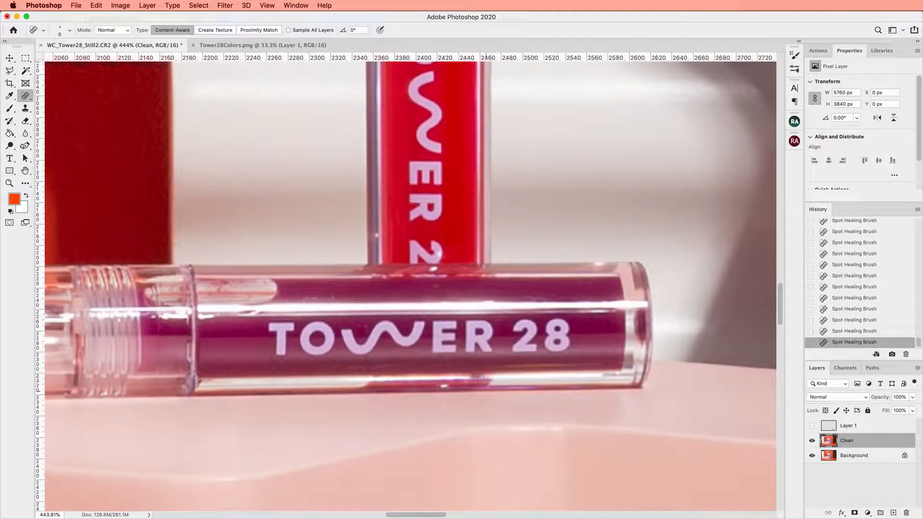
Undo the last healing stroke and heal the purple streak along the lying tube's bottom edge again.
key("super+z")
mouse_move(366, 385)
left_mouse_down()
mouse_move(495, 388)
mouse_move(412, 387)
left_mouse_up()
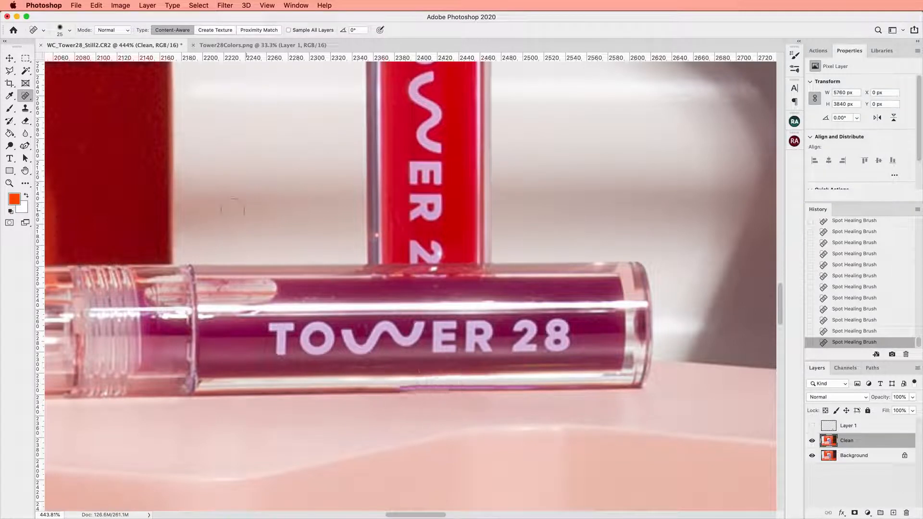
Clone over the purple streak along the lying tube's bottom edge with the Clone Stamp.
key("s")
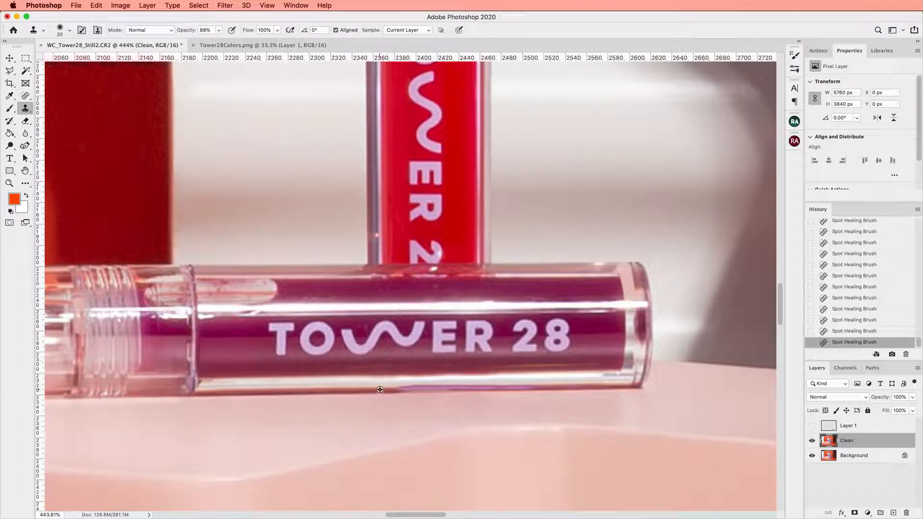
left_click_drag(409, 385, 539, 387)
scroll(329, 439, "down", 2)
scroll(350, 466, "left", 2)
Patch the small marks in the purple gloss below and beside the 28 on the lying tube.
key("bracketleft")
key("bracketleft")
key("bracketleft")
key("bracketleft")
key("shift+j")
mouse_move(615, 370)
left_mouse_down()
mouse_move(582, 372)
mouse_move(623, 369)
mouse_move(607, 373)
left_mouse_up()
key("super+d")
key("super+d")
mouse_move(609, 372)
left_mouse_down()
mouse_move(535, 370)
mouse_move(591, 366)
left_mouse_up()
key("super+d")
mouse_move(572, 370)
left_mouse_down()
mouse_move(543, 370)
mouse_move(570, 369)
left_mouse_up()
left_click_drag(557, 370, 601, 370)
key("super+d")
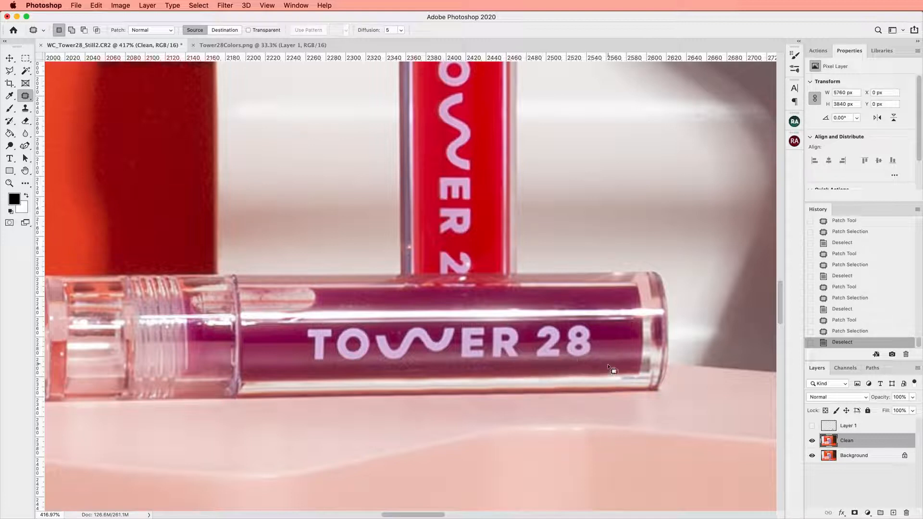
Patch the uneven spots in the purple gloss just below and above the TOWER 28 lettering.
mouse_move(384, 370)
left_mouse_down()
mouse_move(377, 372)
mouse_move(476, 373)
left_mouse_up()
key("super+d")
mouse_move(399, 331)
left_mouse_down()
mouse_move(389, 329)
mouse_move(392, 336)
mouse_move(610, 337)
left_mouse_up()
key("super+d")
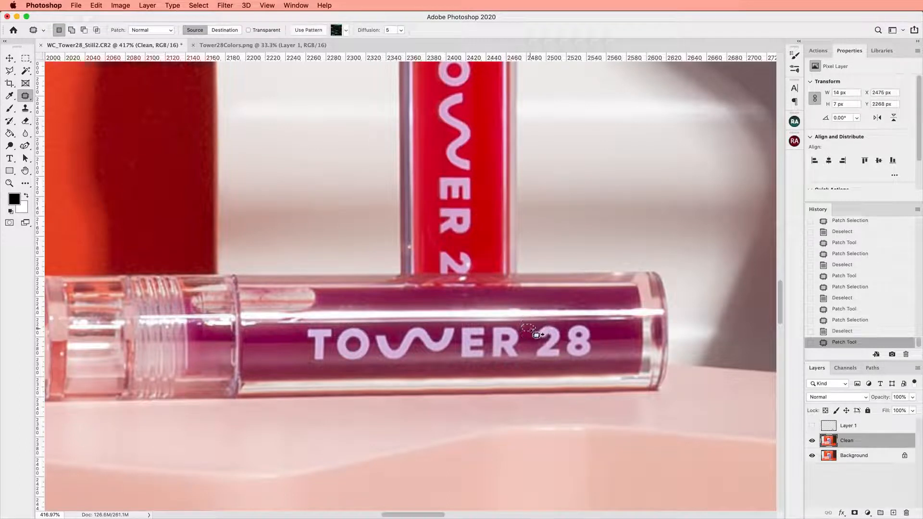
Spot-heal the specks in the purple gloss band above the lying tube's white highlight.
key("shift+j")
left_click(553, 304)
left_click(530, 302)
left_click(462, 295)
left_click(474, 298)
left_click(484, 301)
left_click(456, 302)
left_click(431, 302)
left_click(406, 304)
scroll(436, 333, "up", 2)
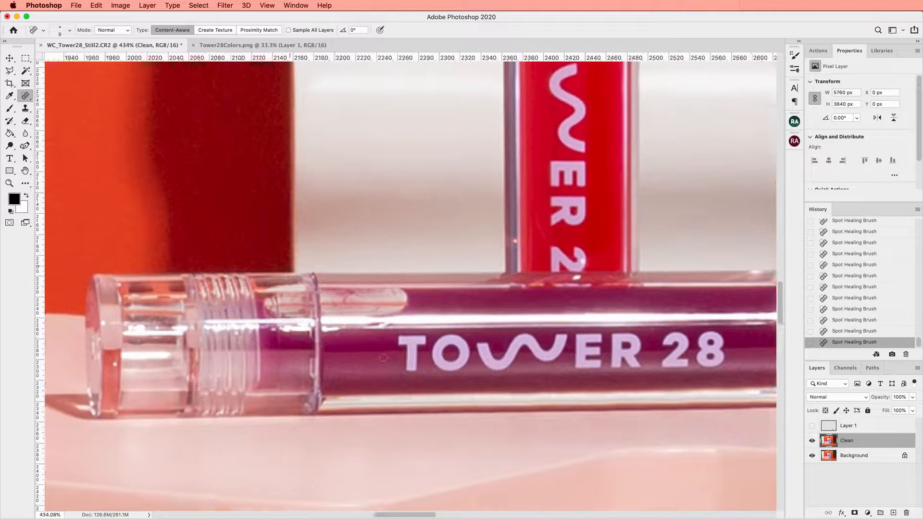
key("bracketright")
key("bracketright")
key("bracketright")
key("bracketright")
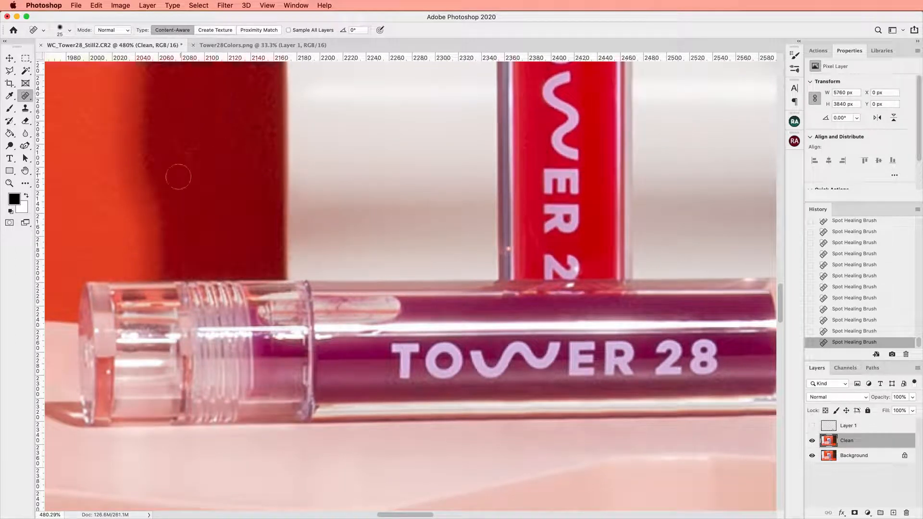
Clone purple gloss over the pale oblong reflection beside the lying tube's collar with the Clone Stamp.
left_click(20, 111)
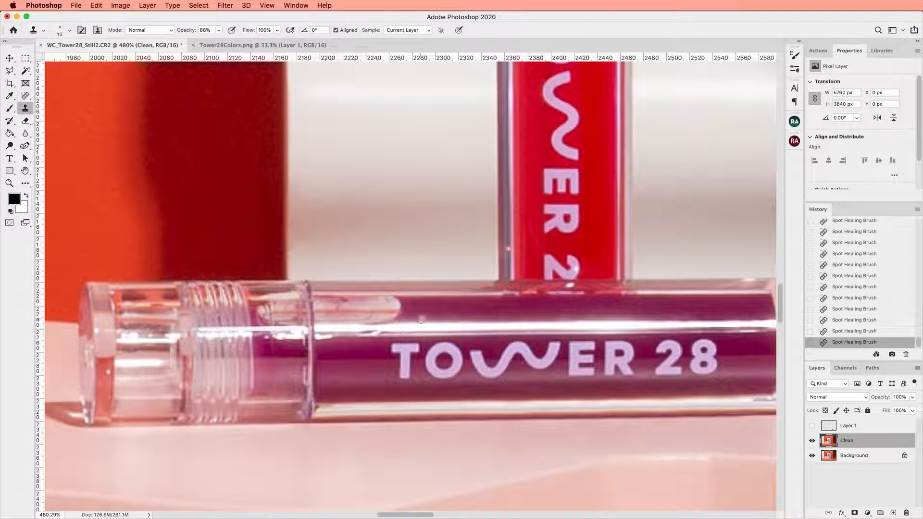
key("bracketright")
key("bracketright")
key("bracketright")
left_click(424, 302)
left_click(457, 297, "alt")
left_click(403, 302)
left_click(398, 301)
left_click(387, 298)
left_click(386, 302)
left_click(384, 308)
left_click(387, 315)
left_click(379, 311)
left_click(373, 307)
left_click(362, 309)
left_click(345, 307)
left_click(332, 309)
Reduce the clone brush size and undo the last two clone strokes near the collar.
key("bracketleft")
key("bracketleft")
key("bracketleft")
key("bracketleft")
key("bracketleft")
key("super+z")
key("super+z")
Try to clone away the remaining reflection against the collar's edge, and undo the last strokes.
left_click(318, 311)
left_click(318, 315)
left_click(317, 309)
key("super+z")
key("super+z")
key("super+z")
key("super+z")
key("super+z")
Clone purple gloss right up to the collar's edge to cover the rest of the reflection.
left_click(320, 309)
left_click(323, 306)
left_click(318, 311)
left_click(316, 300)
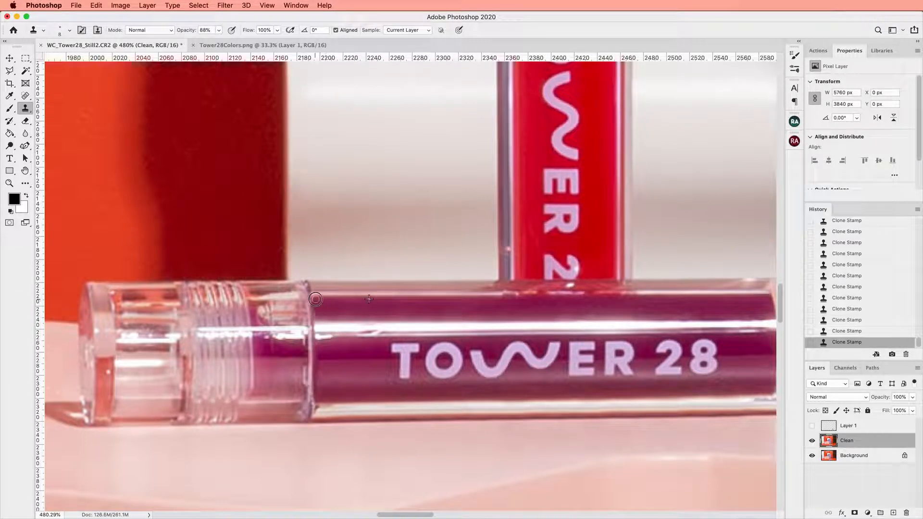
left_click(317, 315)
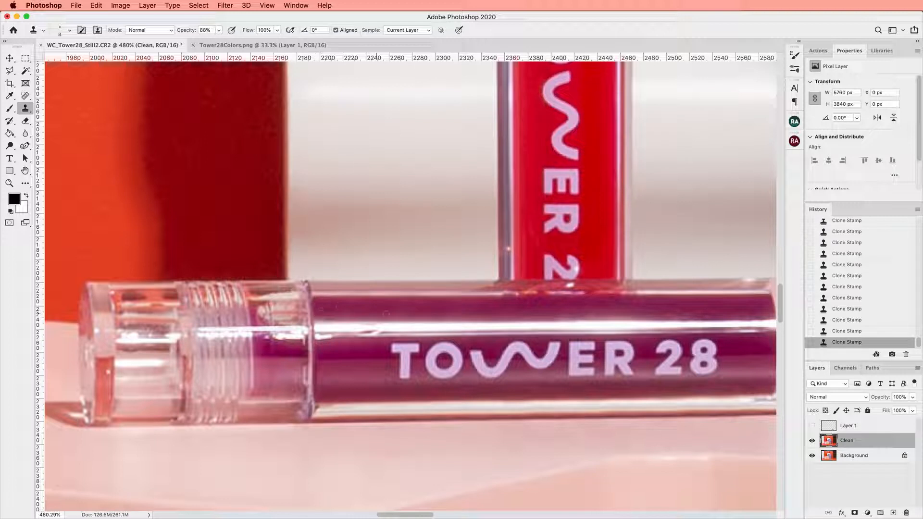
Spot-heal the leftover specks along the upper purple gloss band, both beside the collar and toward the tube's base.
scroll(387, 300, "right", 2)
scroll(387, 300, "down", 3)
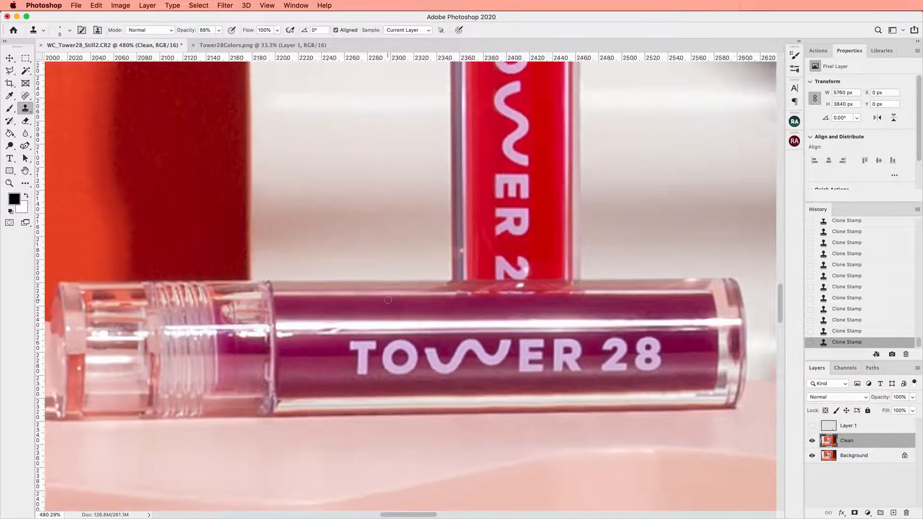
scroll(388, 300, "up", 3)
scroll(387, 299, "right", 1)
key("j")
left_click(335, 282)
left_click(335, 282)
left_click(341, 277)
left_click(348, 270)
left_click(348, 271)
left_click(556, 280)
left_click(578, 284)
scroll(519, 338, "right", 3)
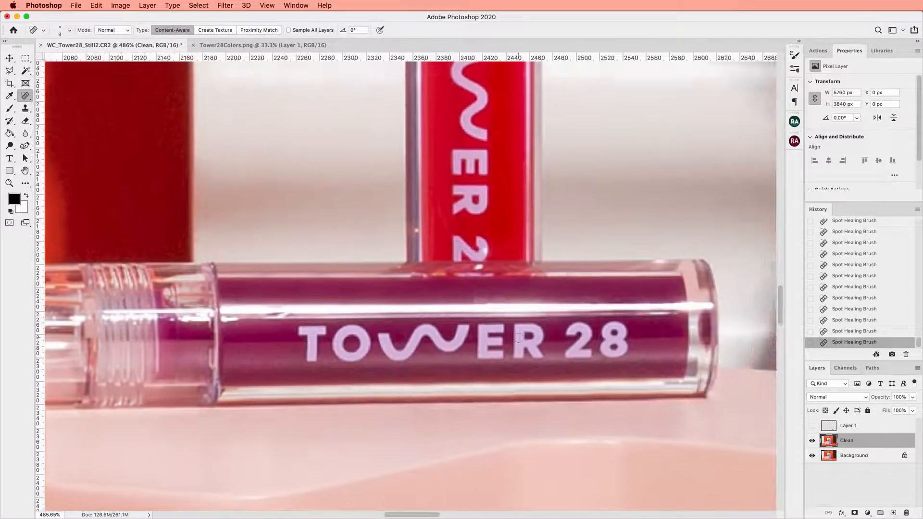
Clone purple gloss over the last stretch of the white highlight between the 28 and the tube's base.
scroll(519, 338, "left", 2)
scroll(511, 218, "up", 1)
scroll(473, 317, "down", 5)
scroll(473, 318, "up", 4)
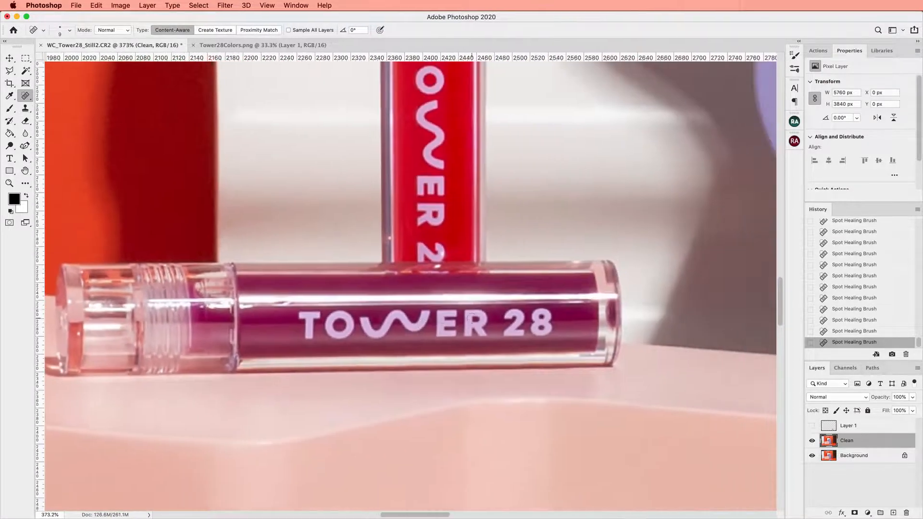
scroll(472, 318, "down", 3)
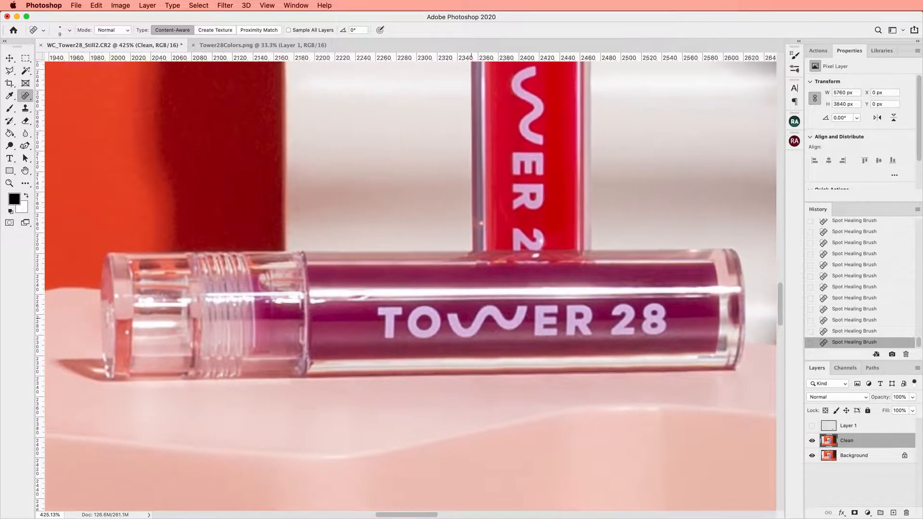
scroll(511, 294, "up", 4)
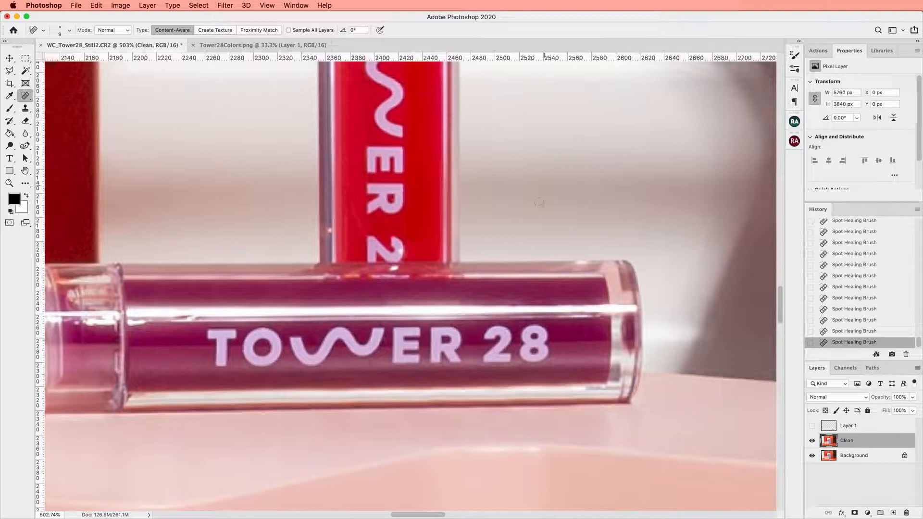
key("s")
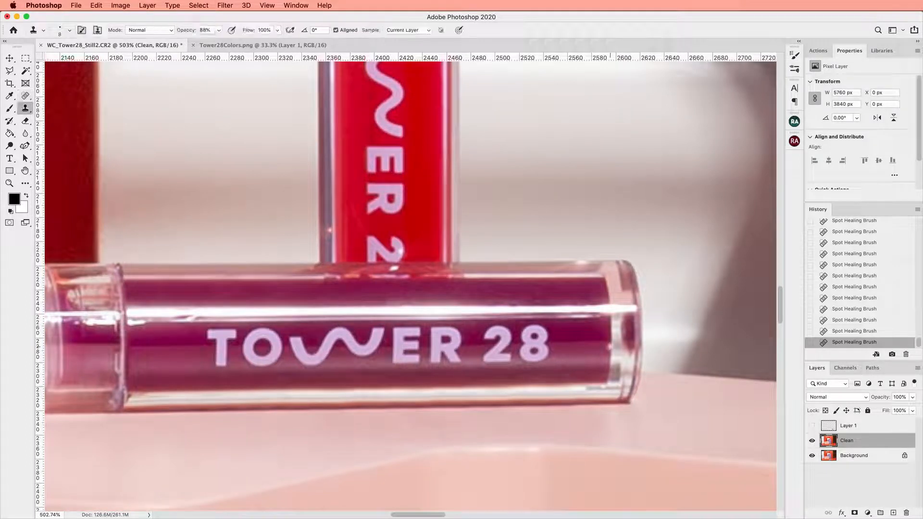
key("]")
key("[")
key("[")
left_click(610, 347, "alt")
left_click(599, 337)
left_click(601, 318)
left_click(601, 318)
left_click(600, 319)
left_click(599, 319)
left_click(599, 319)
left_click(599, 318)
left_click(591, 319)
left_click(591, 319)
left_click(592, 319)
left_click(581, 319)
left_click(575, 320)
left_click(570, 319)
left_click(599, 319)
left_click(600, 316)
left_click(601, 316)
left_click(584, 310)
left_click(594, 292)
left_click(564, 308)
left_click(601, 315)
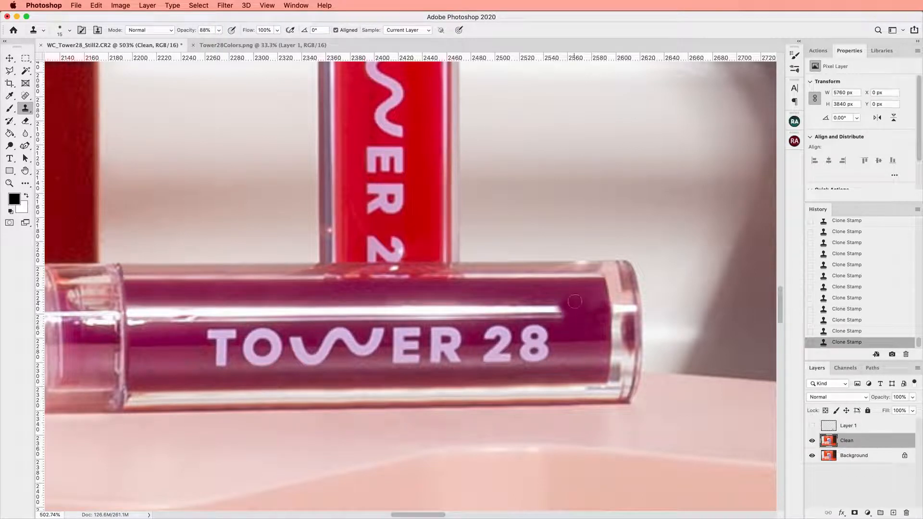
Trim the cut end of the white highlight above the 8 with further clone strokes.
left_click(560, 307)
left_click(562, 317)
left_click(542, 309)
left_click(547, 312)
Patch the marks in the red gloss above the lettering on the upright tube with the Patch tool.
left_click(25, 96)
left_click(59, 113)
scroll(571, 327, "down", 3)
scroll(577, 308, "up", 2)
scroll(577, 303, "down", 2)
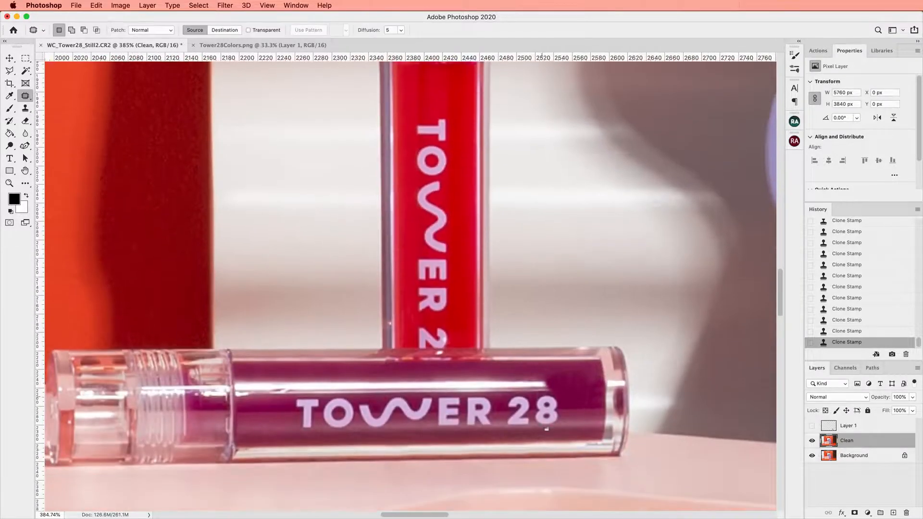
scroll(476, 248, "up", 1)
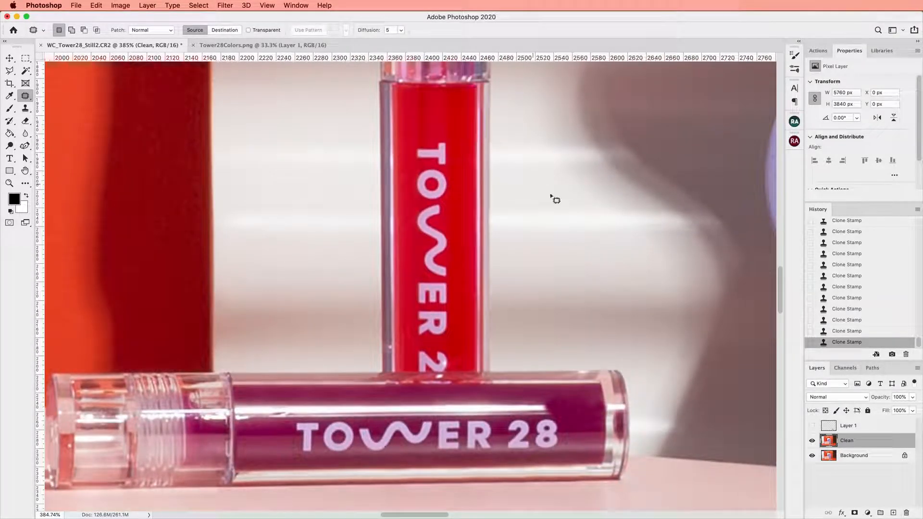
scroll(447, 243, "up", 1)
scroll(442, 237, "up", 1)
mouse_move(446, 134)
left_mouse_down()
mouse_move(431, 141)
mouse_move(452, 141)
mouse_move(460, 242)
left_mouse_up()
key("cmd+d")
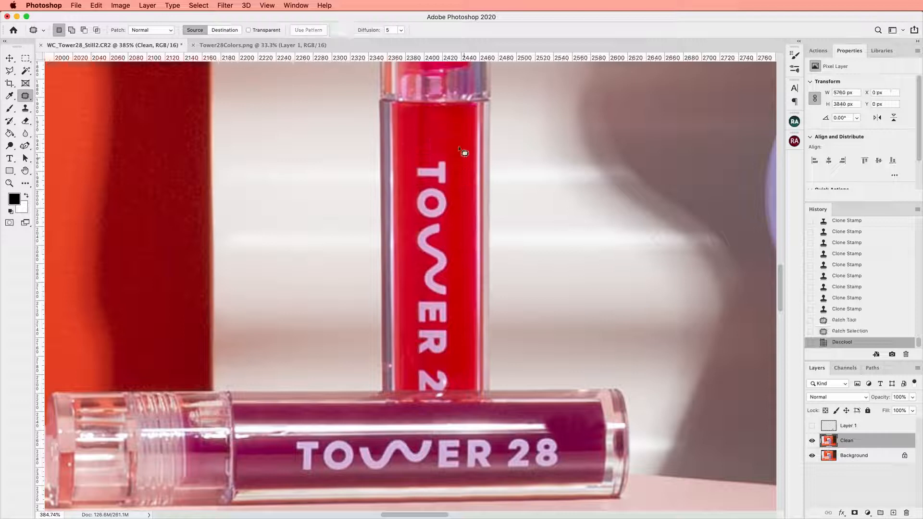
left_click_drag(447, 116, 450, 118)
left_click_drag(450, 124, 461, 143)
key("super+d")
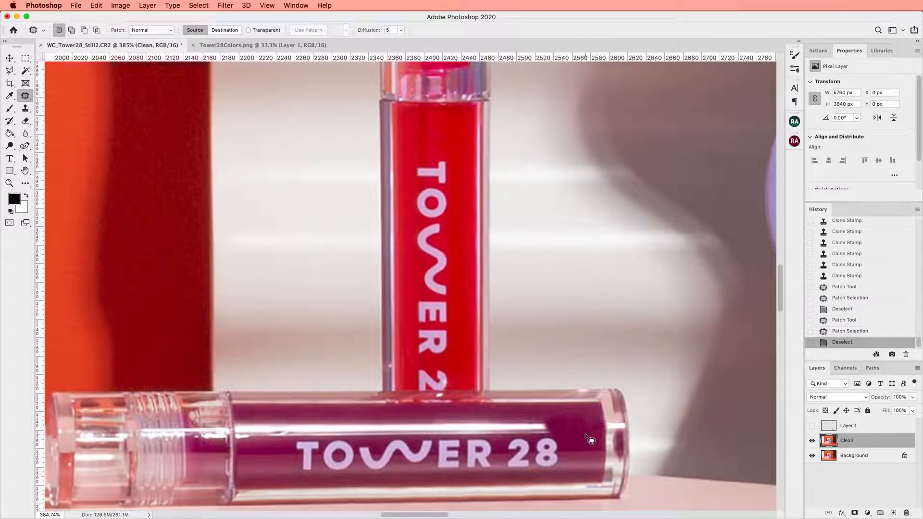
Patch the dark cloned area of purple gloss where the lying tube's highlight ends.
scroll(589, 437, "up", 5)
left_click_drag(467, 389, 514, 424)
left_click(526, 419)
Blend the blotchy purple gloss around the highlight's cut end with several small patches.
scroll(538, 390, "down", 3)
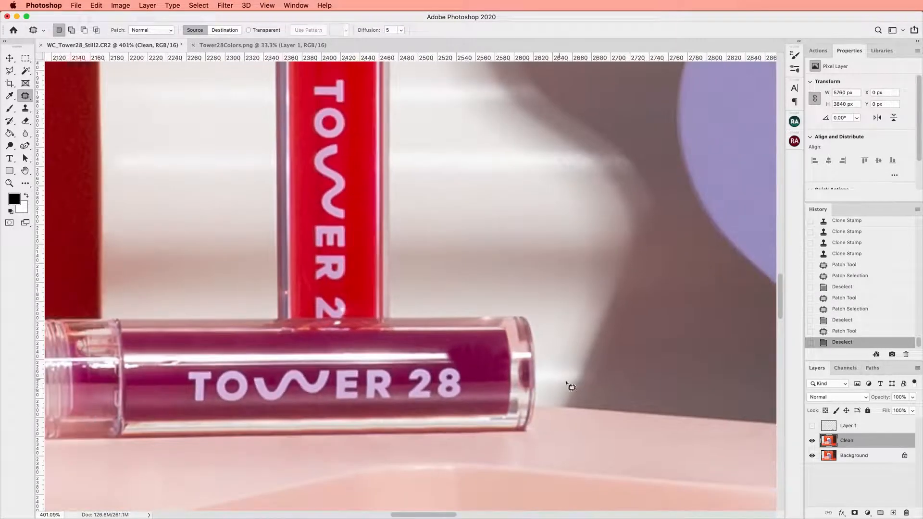
scroll(526, 401, "up", 1)
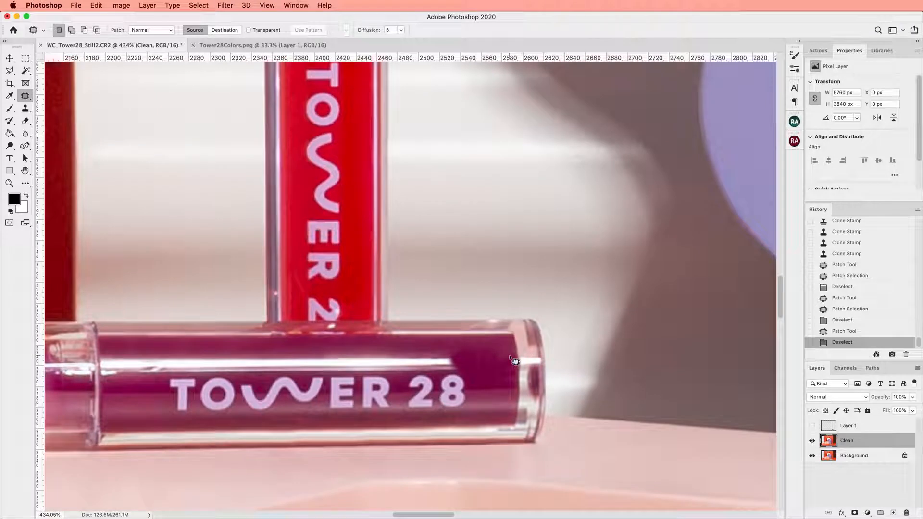
scroll(529, 360, "down", 2)
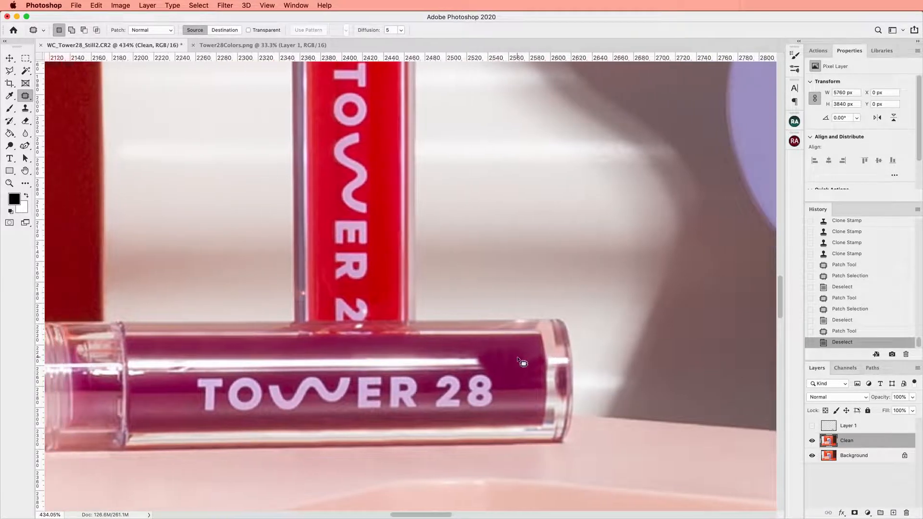
scroll(545, 354, "up", 2)
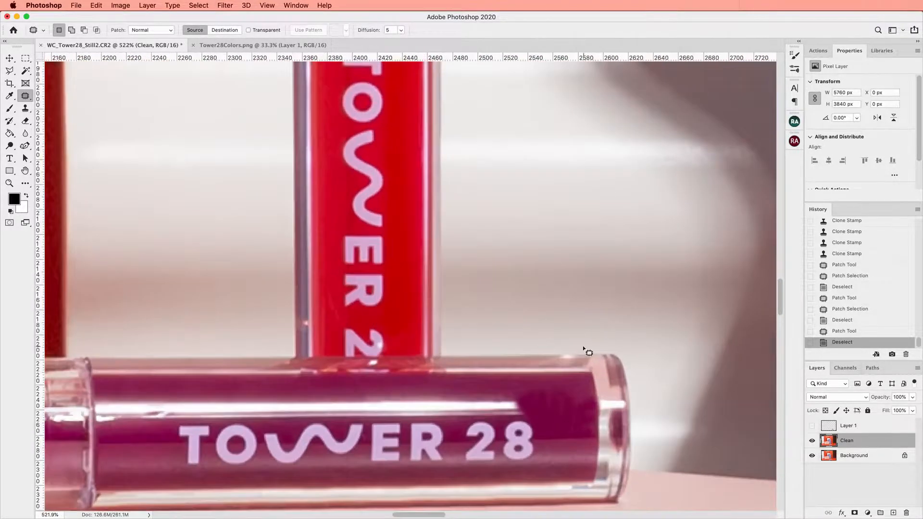
scroll(586, 355, "down", 1)
mouse_move(557, 356)
left_mouse_down()
mouse_move(519, 356)
mouse_move(527, 381)
mouse_move(564, 389)
mouse_move(563, 350)
mouse_move(558, 373)
mouse_move(408, 115)
left_mouse_up()
key("ctrl+d")
mouse_move(544, 398)
left_mouse_down()
mouse_move(532, 405)
mouse_move(529, 429)
mouse_move(565, 417)
mouse_move(544, 398)
left_mouse_up()
mouse_move(544, 406)
left_mouse_down()
mouse_move(505, 337)
mouse_move(423, 114)
left_mouse_up()
key("ctrl+d")
mouse_move(542, 400)
left_mouse_down()
mouse_move(533, 434)
mouse_move(542, 405)
mouse_move(558, 417)
mouse_move(535, 429)
mouse_move(542, 404)
left_mouse_up()
key("super+d")
left_click_drag(541, 413, 557, 403)
key("super+d")
Clone purple gloss over the end of the white highlight above the 28 on the lying tube with a 20 px Clone Stamp.
scroll(548, 406, "up", 3)
key("s")
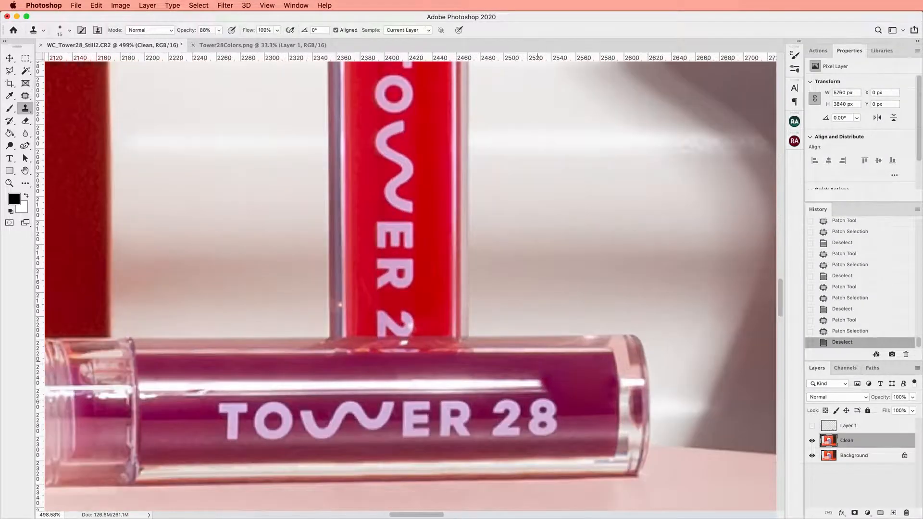
scroll(537, 361, "down", 2)
key("]")
left_click(571, 356, "alt")
left_click(524, 369)
left_click(519, 370)
left_click(510, 369)
left_click(507, 370)
left_click(521, 369)
left_click(517, 366)
left_click(503, 370)
left_click(500, 372)
left_click(491, 369)
left_click(505, 358)
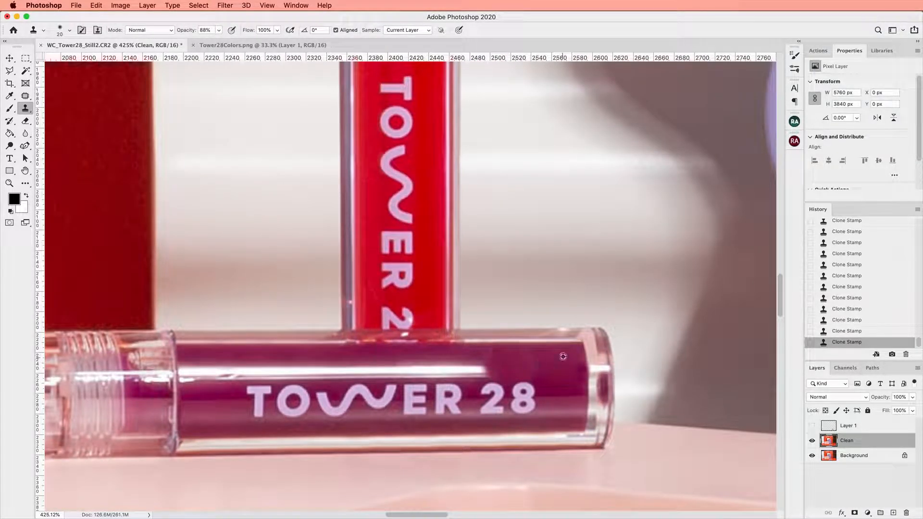
Resample the purple gloss and clone away the highlight above the E and R of the lying tube's lettering.
left_click(543, 362, "alt")
left_click(489, 366)
left_click(474, 366)
left_click(472, 370)
left_click(479, 370)
left_click(483, 371)
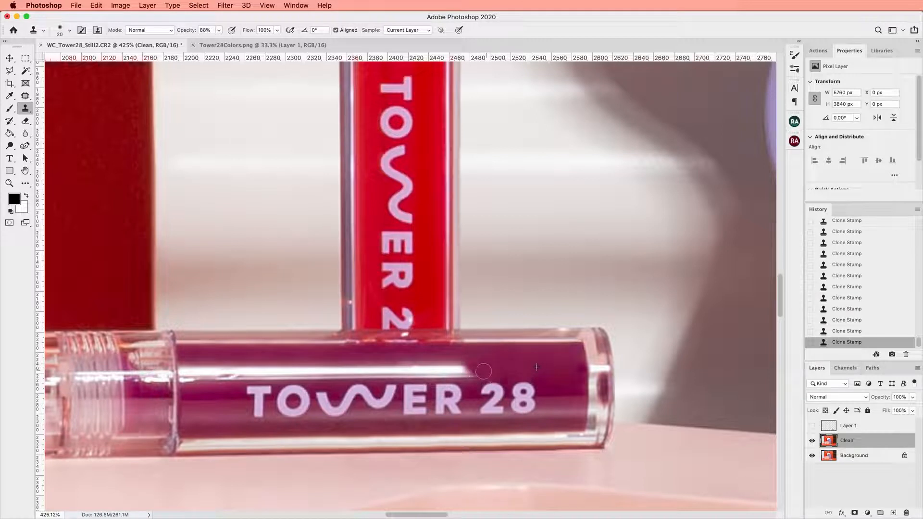
left_click(469, 368)
left_click(464, 361)
left_click(460, 367)
left_click(435, 367)
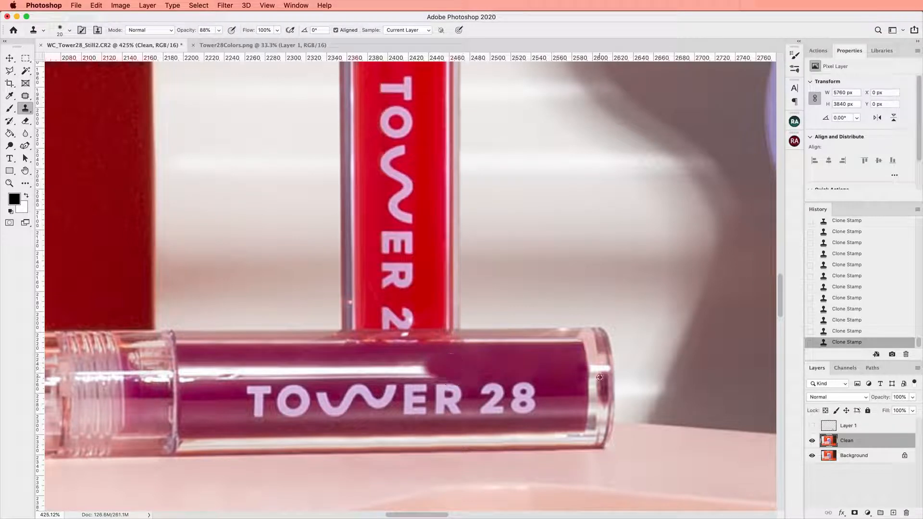
Try to clone over the highlight above the W with a larger brush and undo the strokes.
left_click(408, 368)
key("bracketleft")
key("bracketleft")
key("bracketright")
key("bracketright")
key("bracketright")
left_click(400, 368)
left_click(388, 369)
left_click(377, 370)
key("super+z")
key("super+z")
key("super+z")
key("super+z")
key("super+z")
key("super+z")
key("super+z")
key("super+z")
key("super+z")
Trim the highlight above the W on the lying tube with a 9 px Clone Stamp.
key("bracketleft")
key("bracketleft")
key("bracketleft")
key("bracketleft")
left_click(362, 366)
left_click(349, 373)
left_click(346, 373)
left_click(336, 371)
scroll(408, 314, "up", 2)
scroll(409, 315, "left", 3)
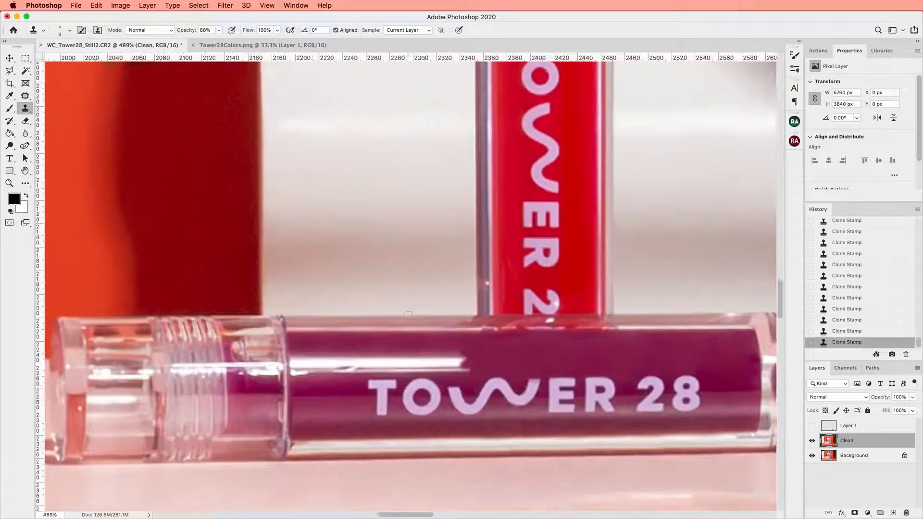
Undo the last clone strokes and cover more of the white highlight in the purple gloss, discarding one long stroke.
scroll(408, 314, "down", 2)
scroll(408, 314, "left", 2)
key("super+z")
key("super+z")
left_click(28, 98)
left_click(27, 108)
left_click(450, 338)
left_click(442, 336)
left_click(430, 343)
mouse_move(419, 336)
left_mouse_down()
mouse_move(431, 352)
mouse_move(390, 340)
mouse_move(393, 332)
mouse_move(385, 347)
mouse_move(371, 336)
mouse_move(349, 341)
left_mouse_up()
key("super+z")
left_click(402, 337)
Sample clean purple gloss and clone out the rest of the highlight beside the lying tube's cap.
key("bracketright")
key("bracketright")
key("bracketright")
scroll(466, 327, "left", 3)
left_click(467, 327, "alt")
key("bracketleft")
key("bracketleft")
key("bracketleft")
mouse_move(428, 335)
left_mouse_down()
mouse_move(438, 347)
mouse_move(419, 347)
mouse_move(414, 327)
left_mouse_up()
Examine the retouched purple gloss up close and within the surrounding still-life arrangement.
left_click(462, 325, "alt")
key("super+minus")
key("super+plus")
key("super+minus")
key("super+minus")
key("super+minus")
key("super+plus")
key("super+minus")
key("super+plus")
key("super+plus")
key("super+plus")
key("super+plus")
key("super+plus")
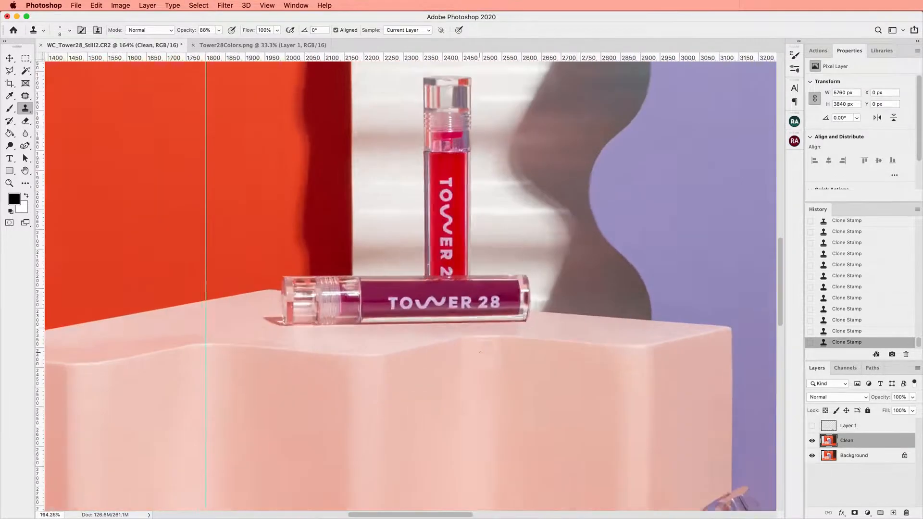
key("super+plus")
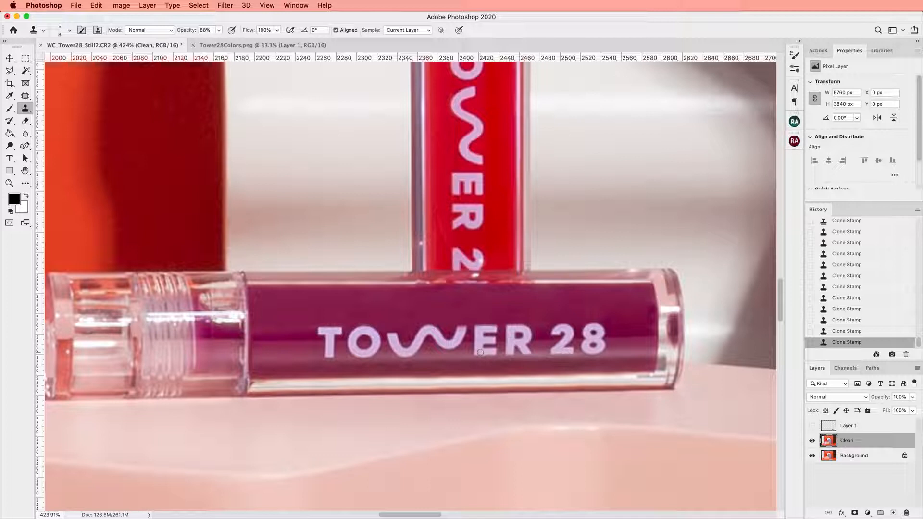
Patch the uneven purple gloss between the cap and the T on the lying tube with the Patch tool.
scroll(480, 353, "left", 5)
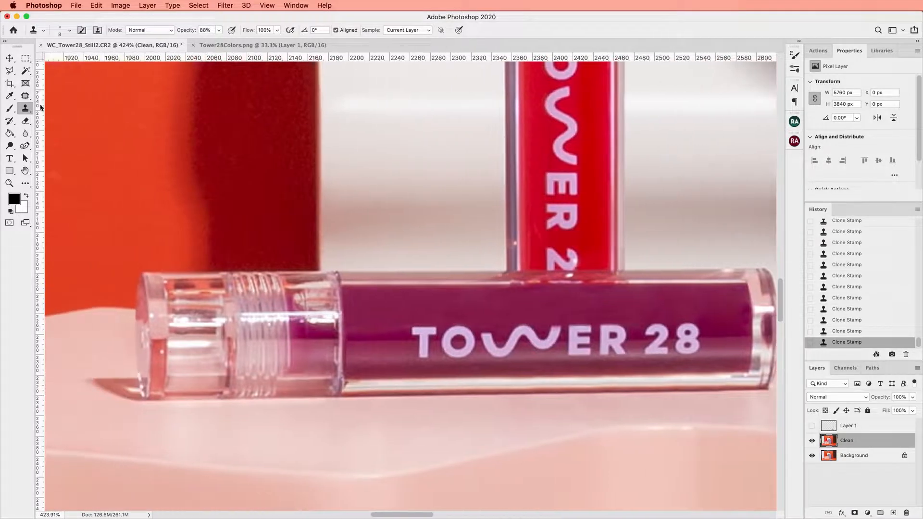
key("j")
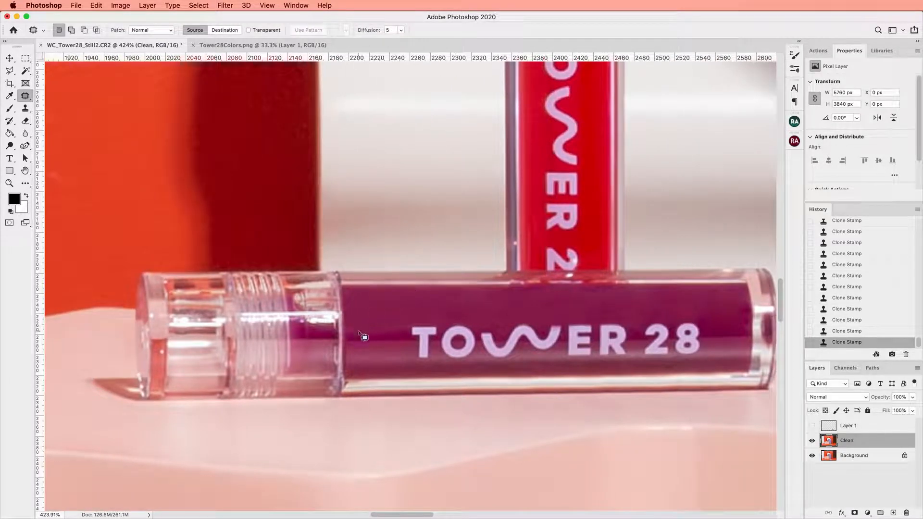
mouse_move(347, 336)
left_mouse_down()
mouse_move(346, 289)
mouse_move(413, 289)
mouse_move(423, 310)
mouse_move(403, 333)
mouse_move(348, 336)
left_mouse_up()
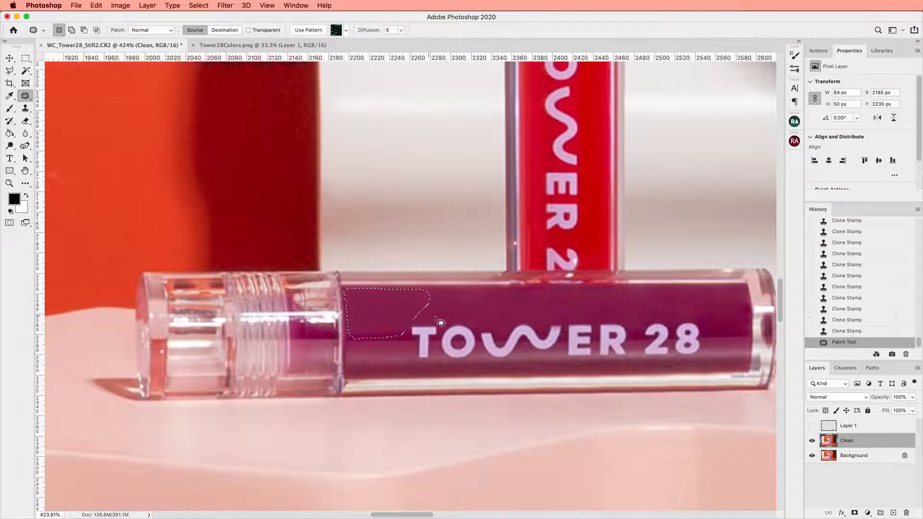
scroll(437, 317, "down", 3)
scroll(466, 290, "up", 3)
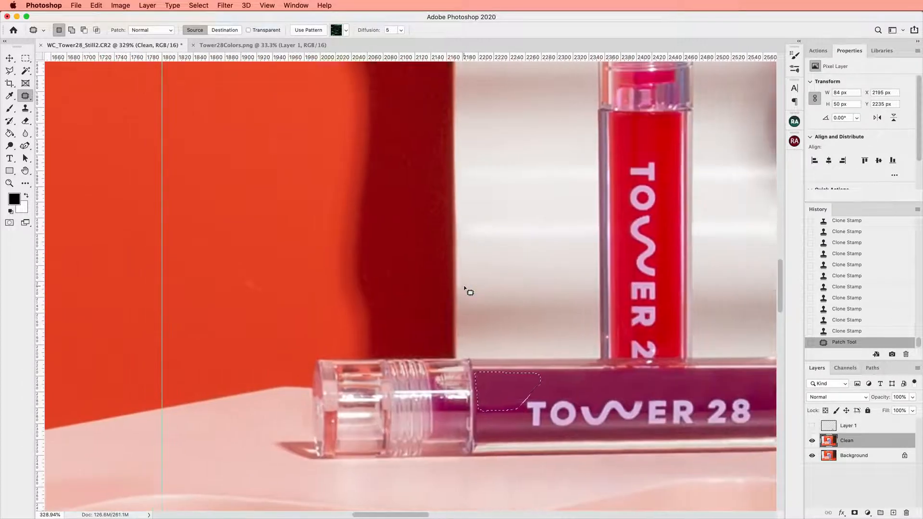
left_click_drag(499, 391, 226, 241)
key("ctrl+d")
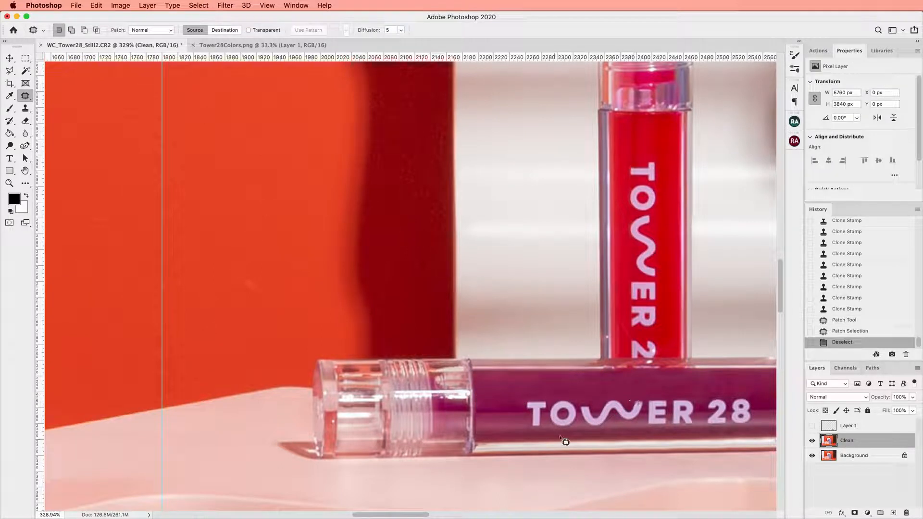
Smooth the remaining uneven areas of purple gloss around the lying tube's lettering with several small patches.
mouse_move(542, 376)
left_mouse_down()
mouse_move(574, 397)
mouse_move(553, 375)
mouse_move(570, 378)
left_mouse_up()
key("super+d")
mouse_move(593, 373)
left_mouse_down()
mouse_move(576, 401)
mouse_move(601, 376)
left_mouse_up()
left_click_drag(600, 382, 579, 380)
key("super+d")
scroll(678, 403, "right", 3)
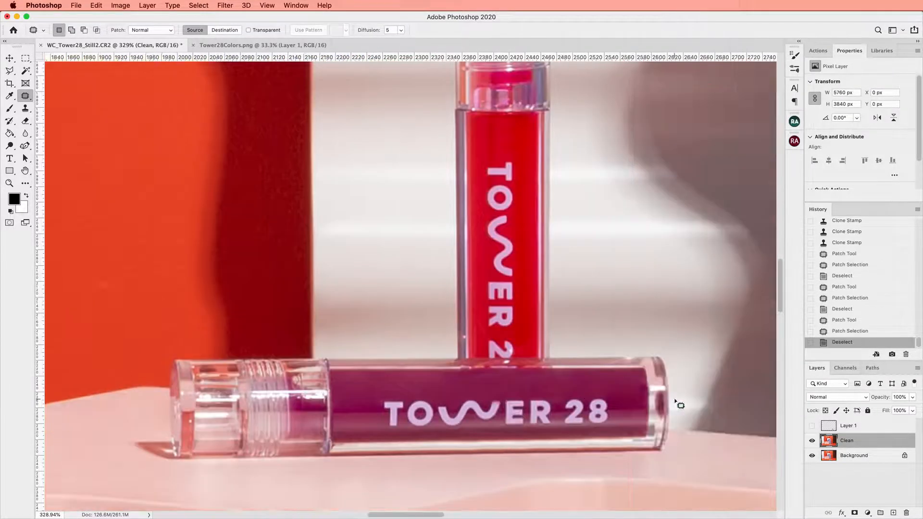
scroll(678, 404, "down", 4)
scroll(679, 404, "up", 2)
mouse_move(293, 350)
left_mouse_down()
mouse_move(297, 364)
mouse_move(329, 374)
mouse_move(312, 347)
left_mouse_up()
mouse_move(318, 360)
left_mouse_down()
mouse_move(647, 308)
mouse_move(365, 365)
left_mouse_up()
key("super+d")
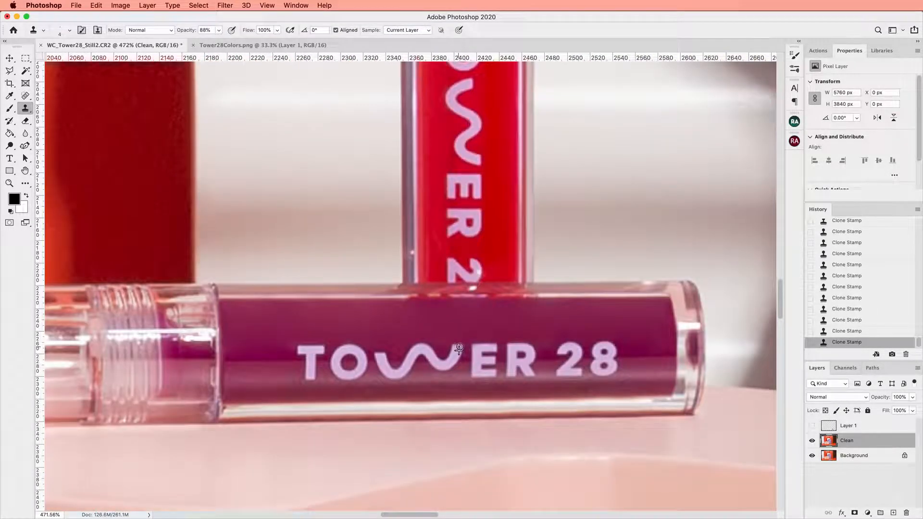
Undo the last clone stroke on the purple tube after comparing it with the previous state.
key("super+z")
key("super+shift+z")
key("super+z")
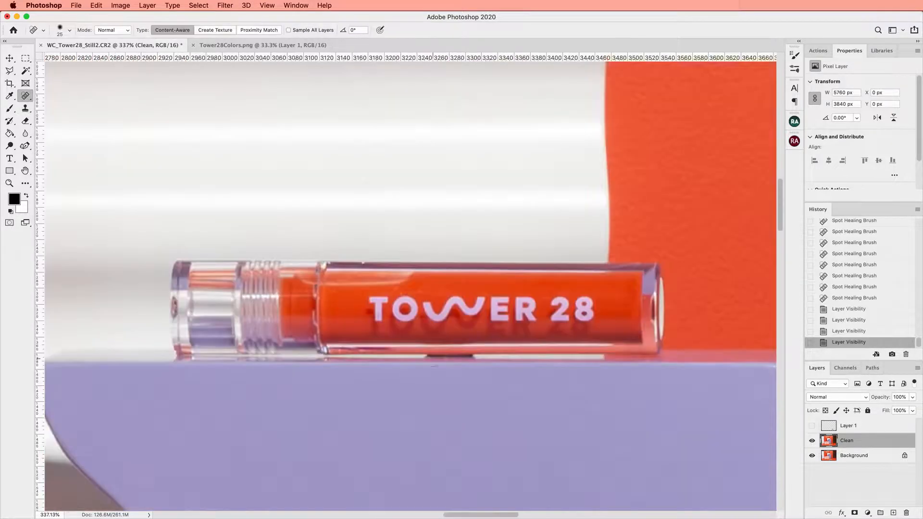
Remove the dark mark beneath the orange tube and the blemishes along its lower edge with the Spot Healing Brush.
left_click_drag(417, 358, 490, 358)
left_click(456, 359)
left_click(423, 357)
left_click(365, 356)
left_click(327, 352)
left_click(337, 350)
left_click(342, 351)
left_click(351, 350)
left_click(361, 350)
left_click(361, 350)
left_click(361, 350)
left_click(361, 351)
left_click(348, 351)
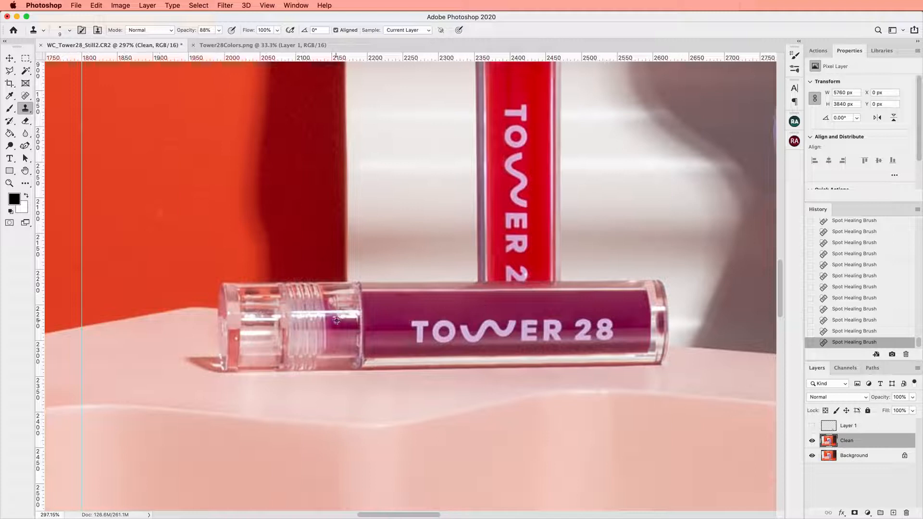
Clone purple over the light reflections inside the lying tube's clear cap and undo the last two strokes.
left_click(329, 307)
left_click(331, 307)
left_click(334, 318)
left_click(332, 310)
left_click(330, 304)
left_click(328, 302)
left_click(330, 303)
left_click(332, 307)
left_click(329, 300)
left_click_drag(337, 298, 351, 299)
left_click(334, 306)
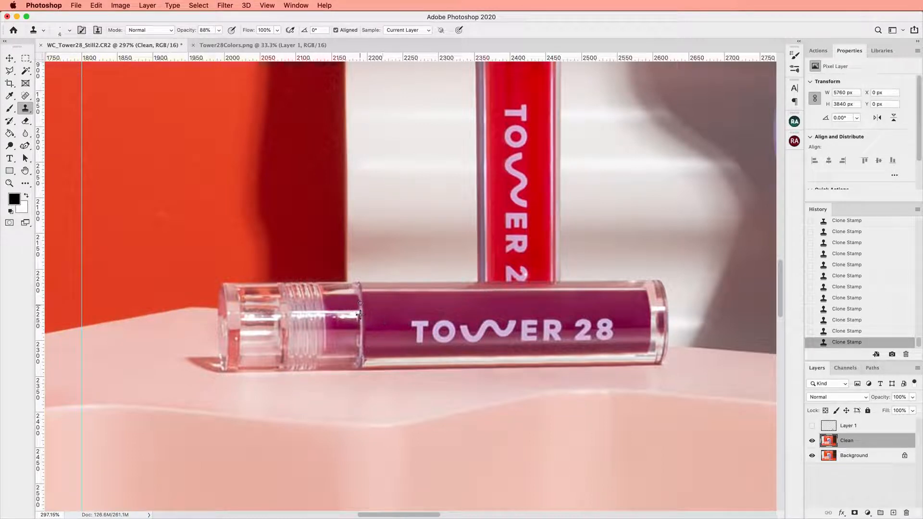
key("super+z")
key("super+z")
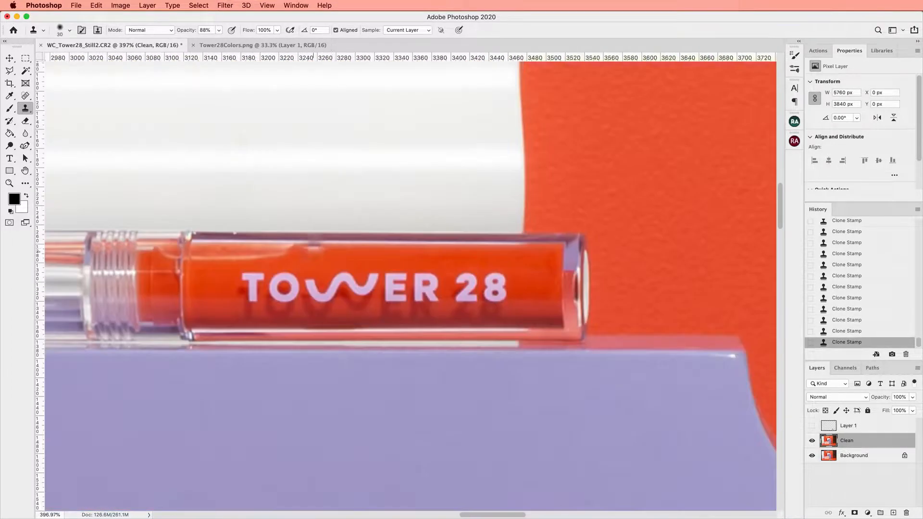
Clone orange gloss over the pale reflection above the lettering on the orange tube.
mouse_move(313, 246)
left_mouse_down()
mouse_move(207, 252)
mouse_move(195, 269)
left_mouse_up()
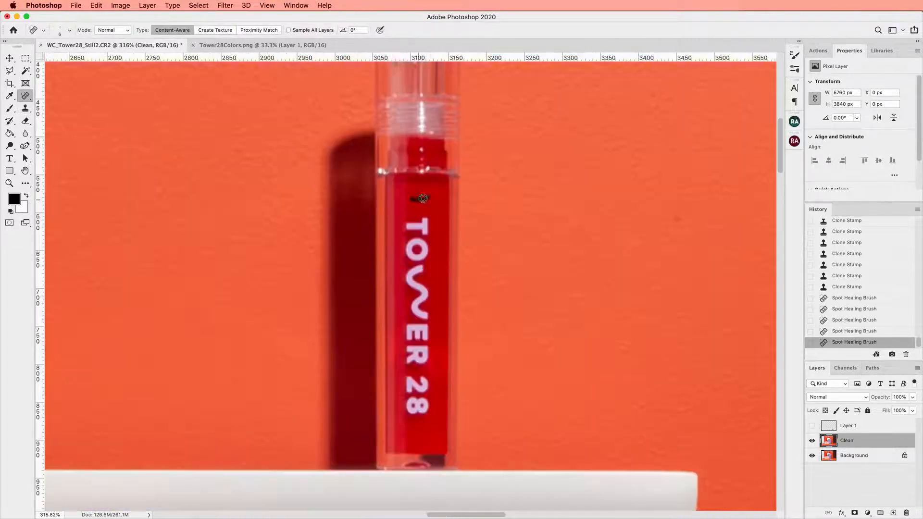
Spot-heal the marks above and beside the lettering on the red tube standing on the white block.
left_click_drag(418, 197, 423, 189)
scroll(423, 193, "up", 2)
scroll(498, 264, "down", 5)
left_click_drag(425, 338, 423, 352)
scroll(411, 385, "up", 5)
left_click_drag(434, 385, 433, 395)
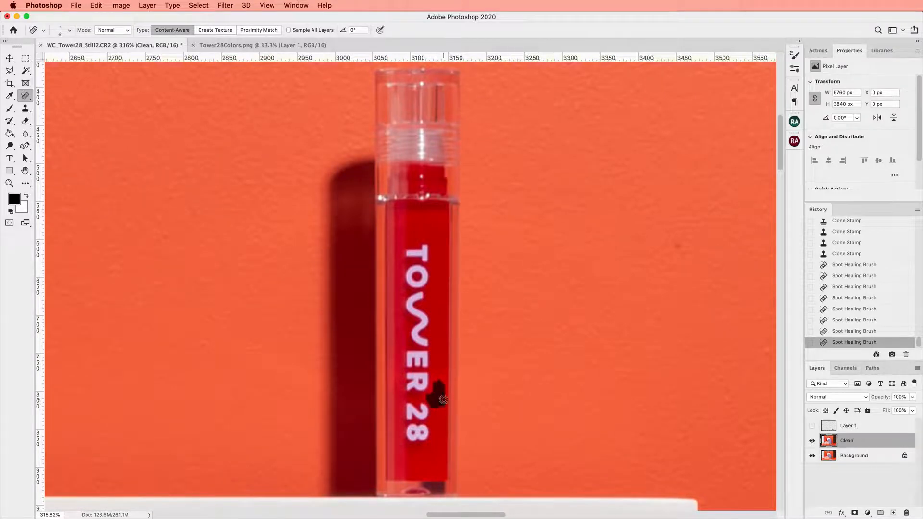
left_click_drag(443, 400, 440, 404)
scroll(444, 400, "up", 2)
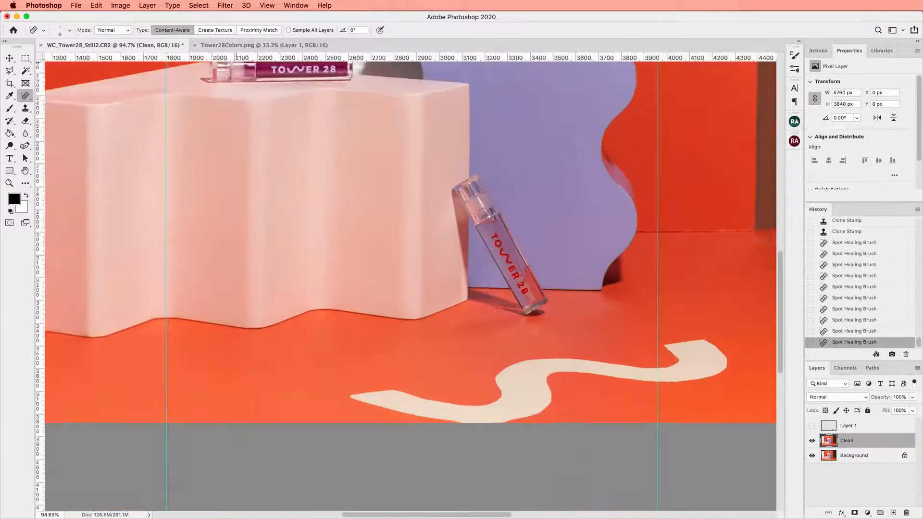
scroll(469, 325, "down", 3)
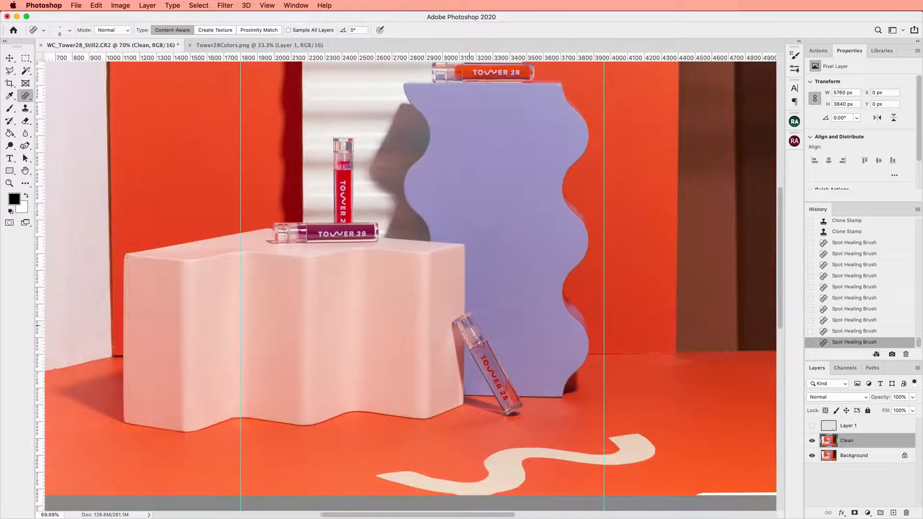
scroll(469, 326, "down", 2)
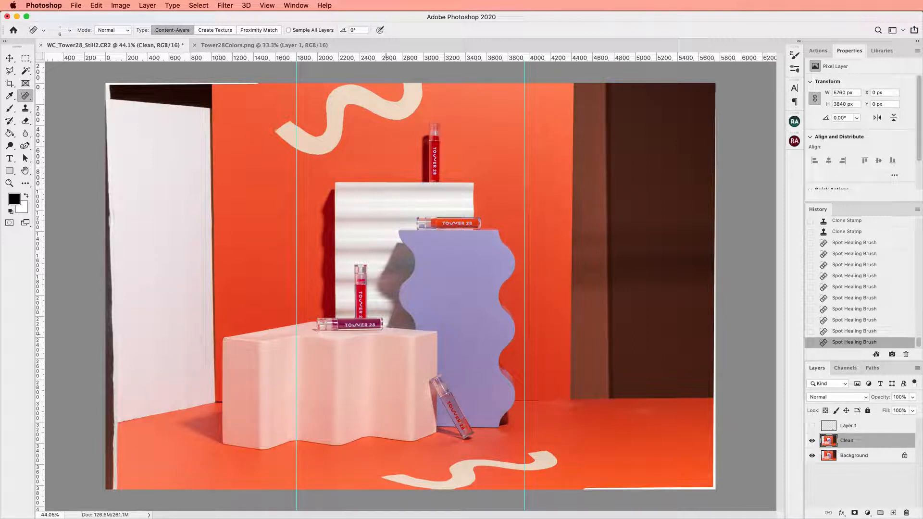
scroll(386, 334, "up", 5)
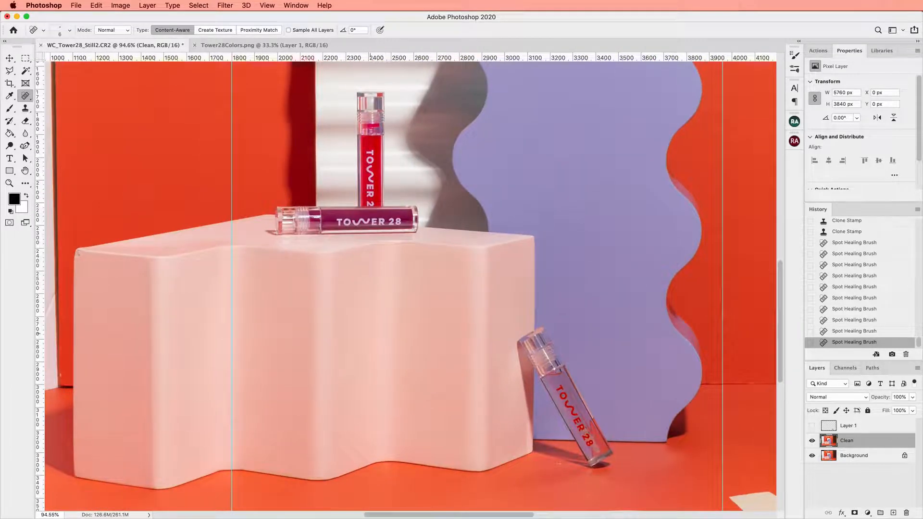
scroll(259, 307, "up", 4)
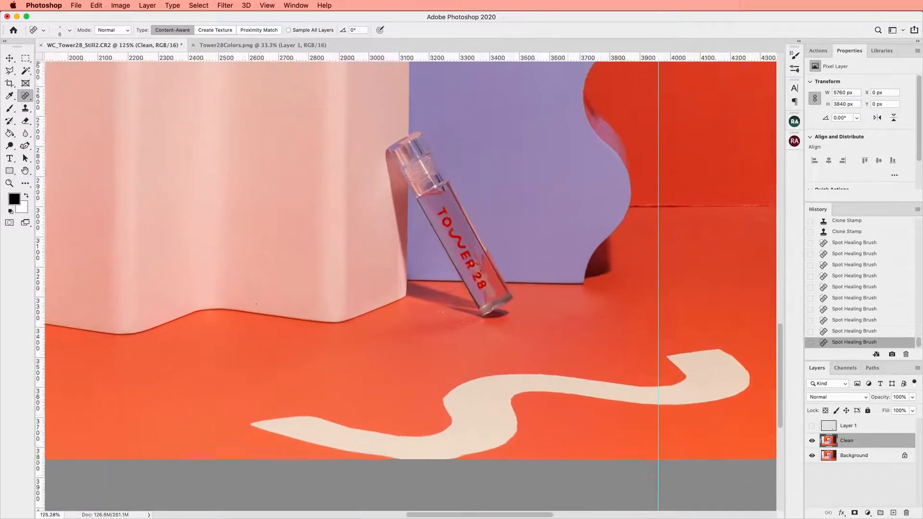
Outline the orange floor between the pink block's lower edge and the cream squiggle with the Polygonal Lasso.
scroll(256, 303, "down", 3)
scroll(256, 304, "up", 3)
key("l")
left_click(190, 235)
left_click(412, 261)
left_click(652, 227)
scroll(653, 231, "right", 5)
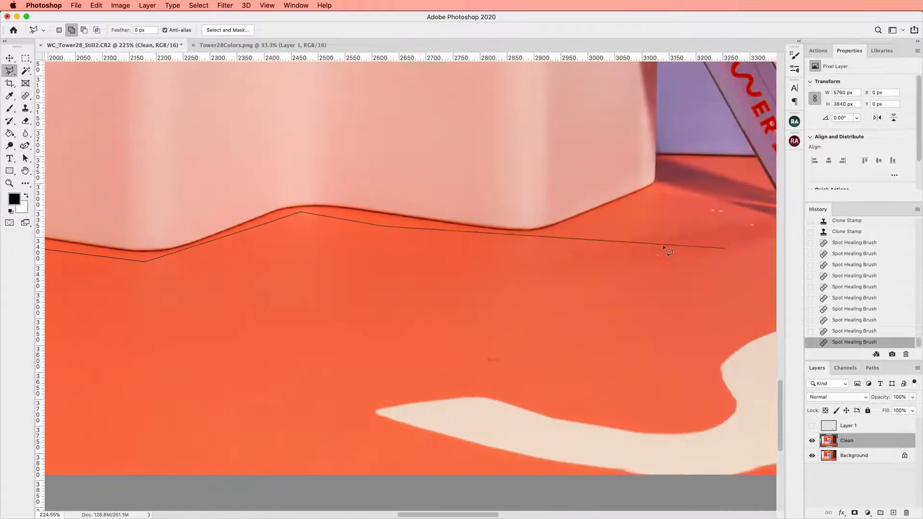
left_click(591, 244)
left_click(623, 357)
left_click(676, 382)
left_click(636, 407)
left_click(516, 389)
left_click(416, 381)
left_click(345, 410)
left_click(250, 495)
scroll(255, 480, "left", 8)
left_click(327, 453)
double_click(336, 290)
Apply the Dust & Scratches noise filter to the selected floor area.
left_click(226, 5)
mouse_move(307, 147)
left_click(395, 166)
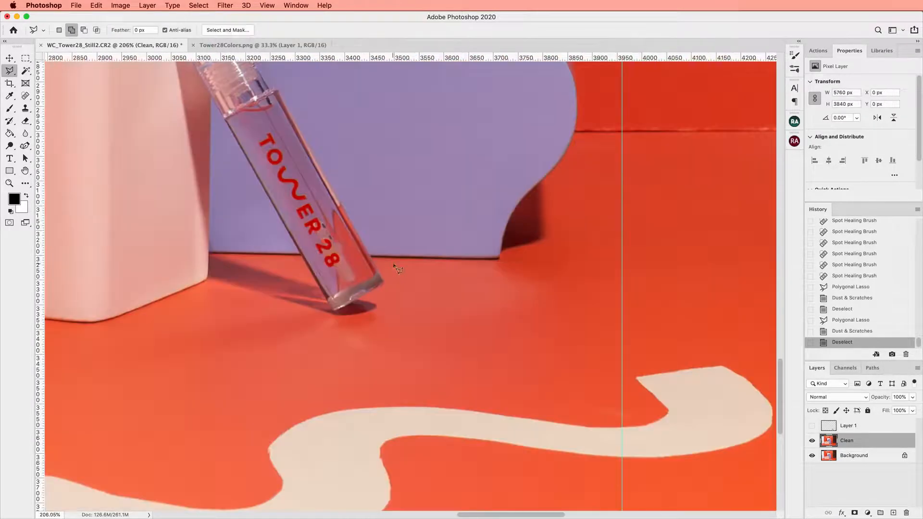
Select the orange floor right of the leaning tube with the Polygonal Lasso and reapply the Dust & Scratches filter.
left_click(385, 262)
left_click(527, 262)
left_click(583, 139)
left_click(679, 139)
left_click(654, 352)
left_click(631, 370)
left_click(636, 416)
left_click(607, 425)
left_click(336, 391)
left_click(391, 313)
left_click(390, 267)
left_click(225, 5)
left_click(240, 15)
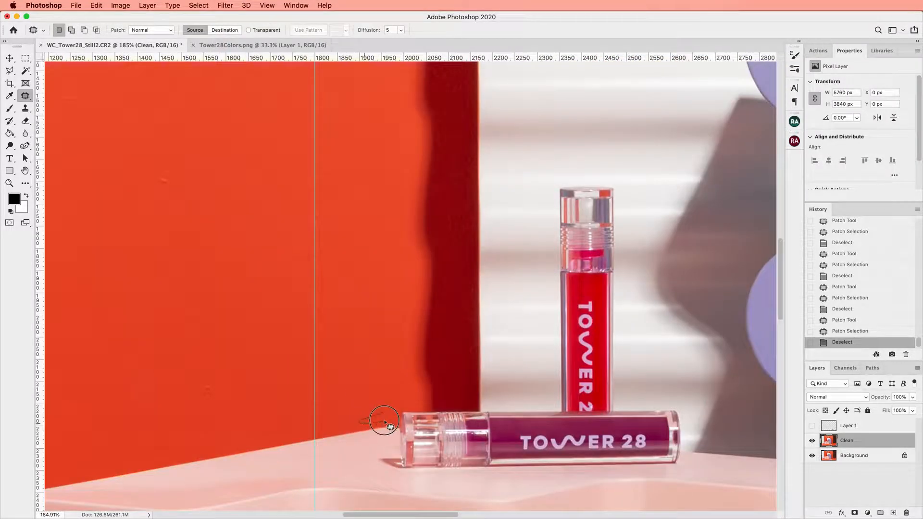
Outline the purple gloss window of the lying tube with the Polygonal Lasso.
scroll(367, 366, "down", 10)
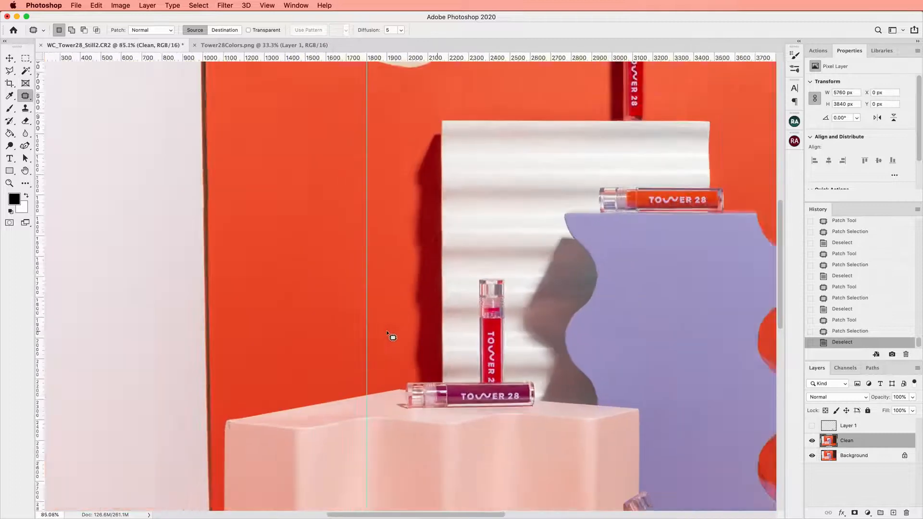
scroll(412, 305, "up", 10)
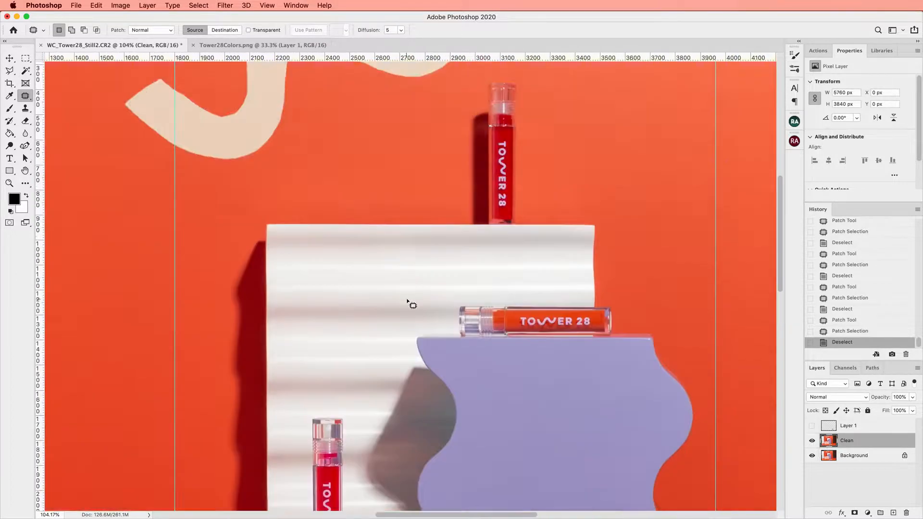
scroll(409, 303, "up", 8)
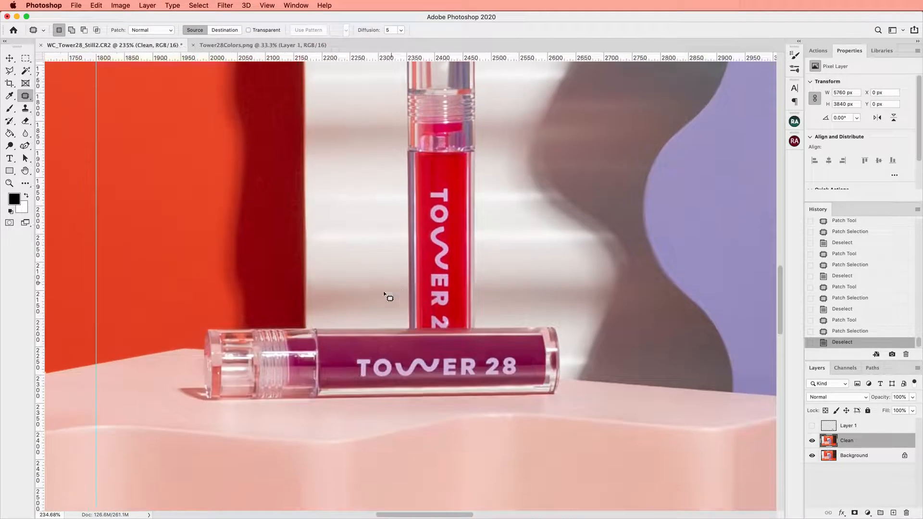
scroll(414, 294, "down", 3)
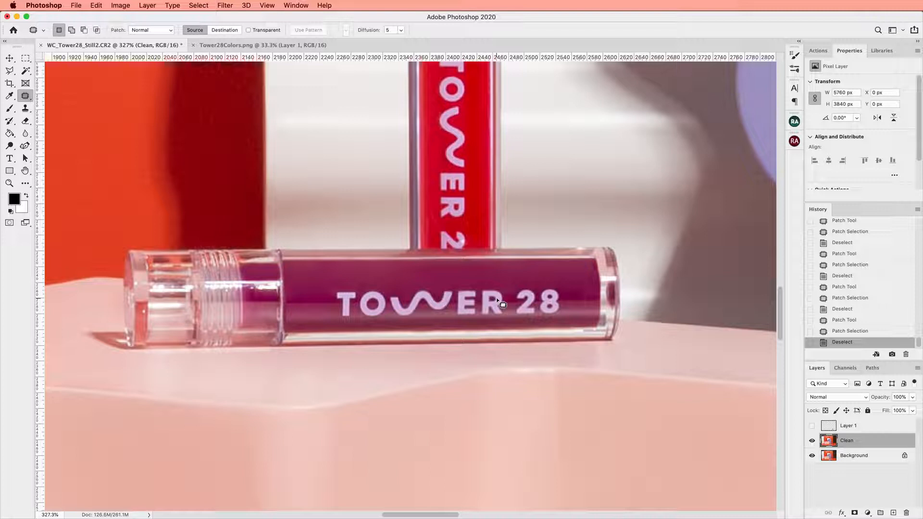
key("l")
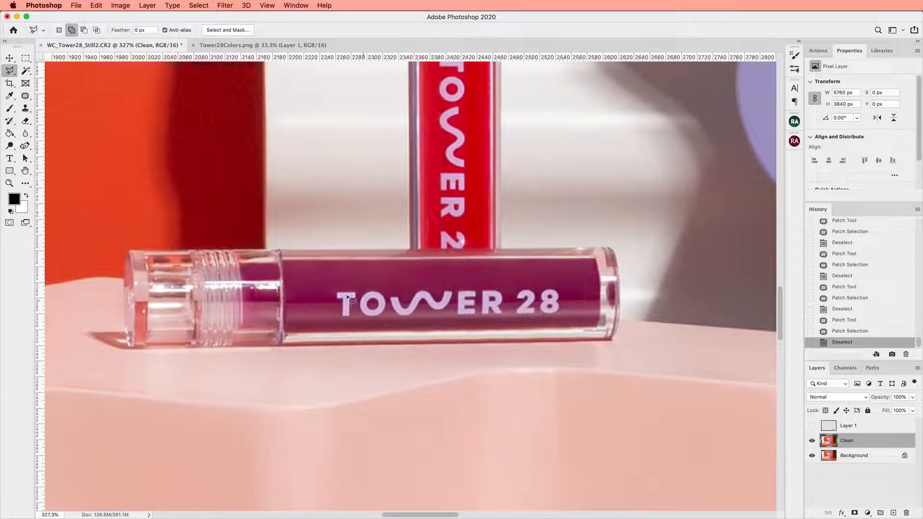
left_click(286, 331)
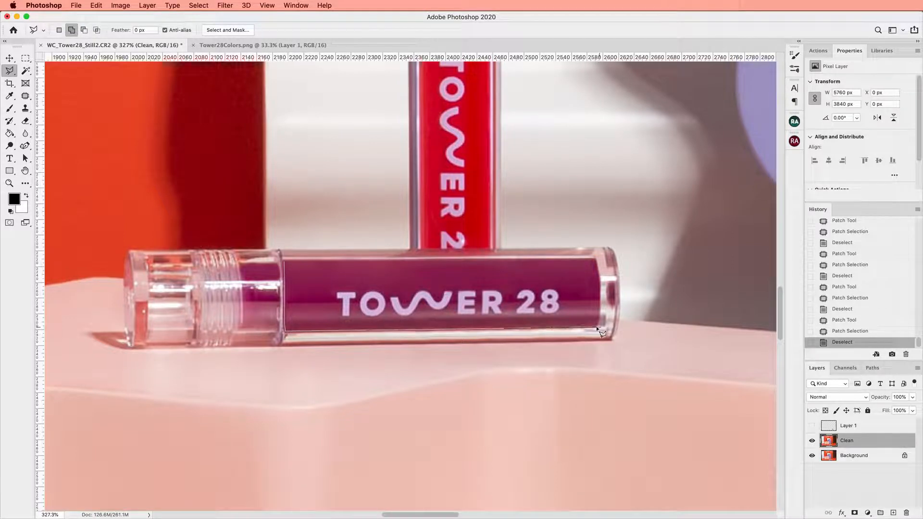
left_click(598, 322)
left_click(598, 300)
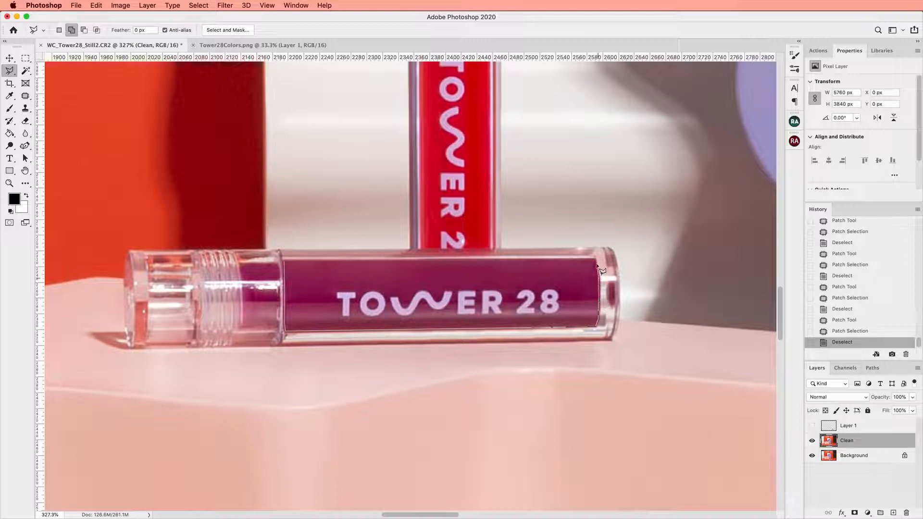
left_click(288, 262)
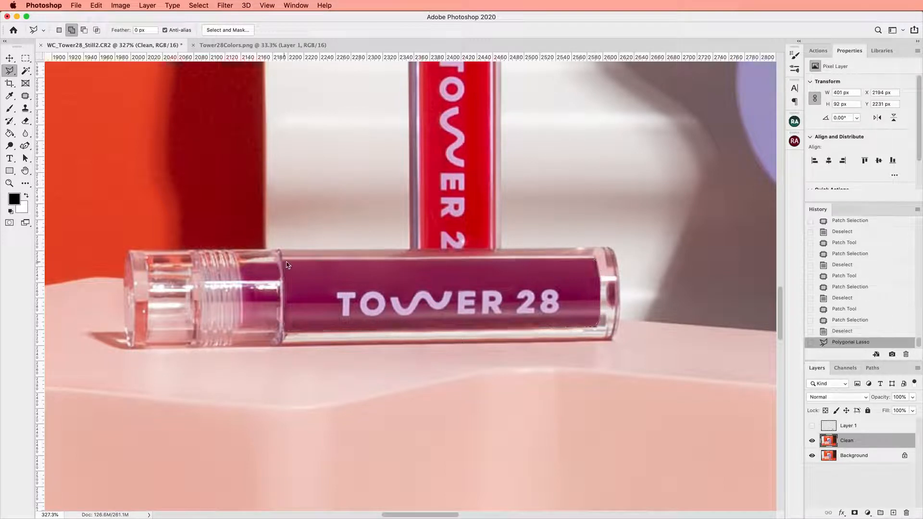
Copy the selected purple gloss area and paste it onto its own layer.
left_click(26, 58)
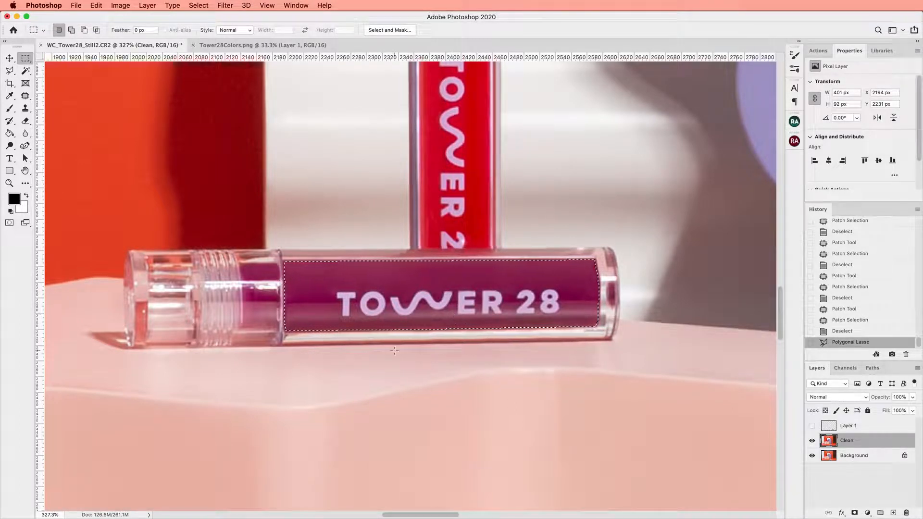
key("super+c")
key("super+v")
key("super+t")
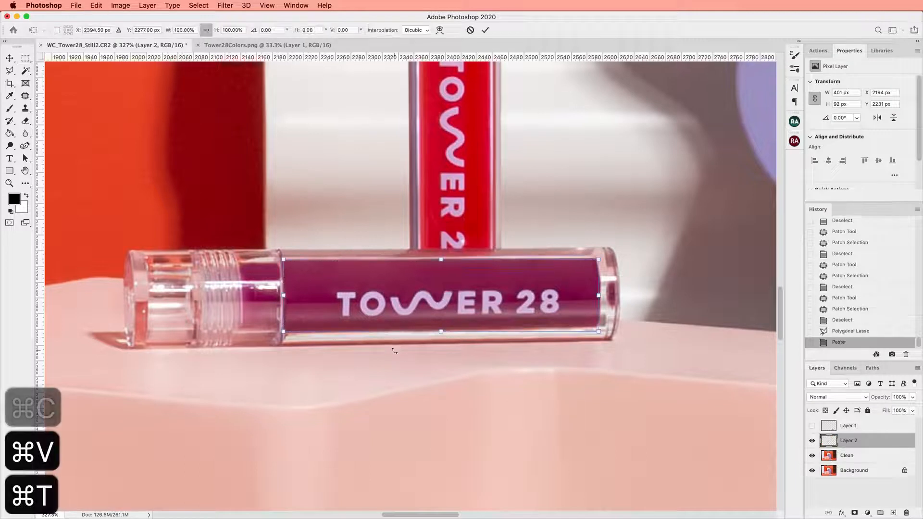
right_click(473, 313)
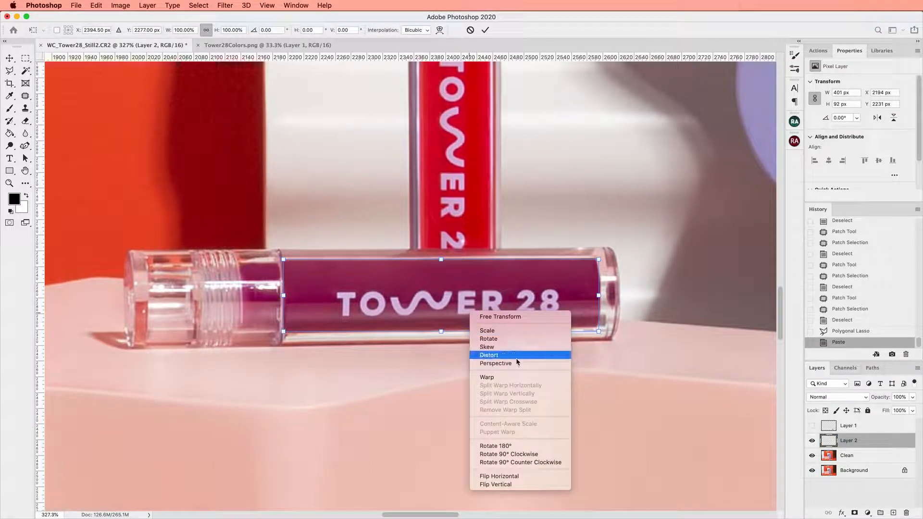
left_click(522, 376)
key("Escape")
left_click(813, 441)
left_click(813, 440)
Transform the pasted gloss copy upward to Y 2220 px against the tube's upper edge, and compare it with the layer hidden and shown.
key("super+t")
right_click(462, 312)
left_click(522, 355)
left_click_drag(440, 305, 459, 296)
key("super+z")
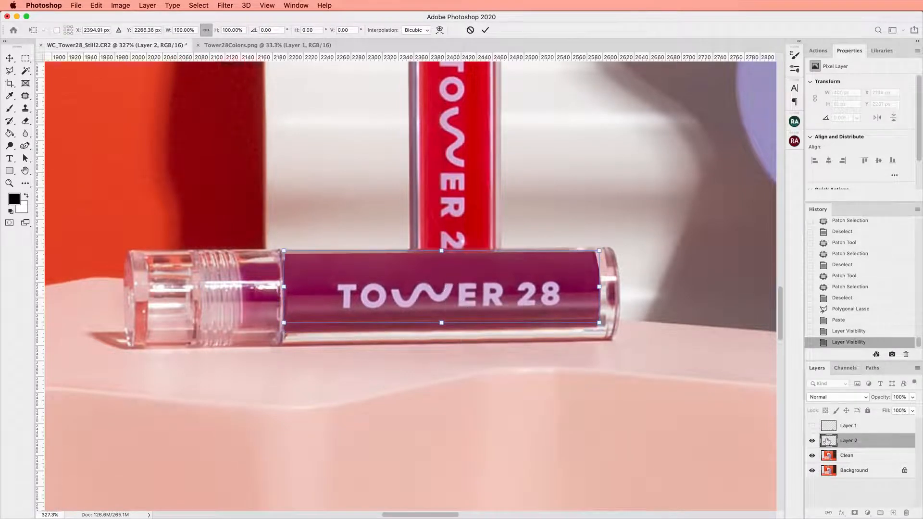
key("Return")
left_click(812, 440)
left_click(812, 440)
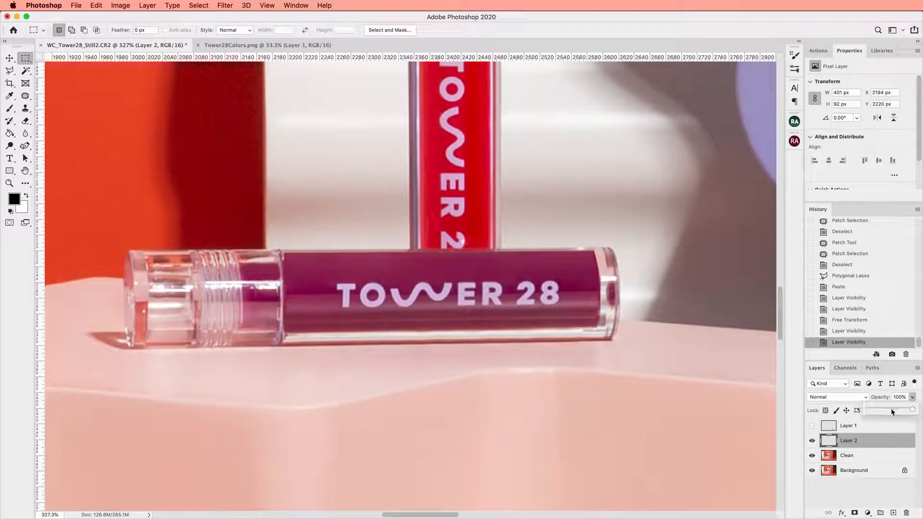
Lower the pasted layer's opacity to nudge the copy into alignment, and restore the opacity to 100%.
key("5")
key("8")
key("v")
key("Up")
left_click(913, 397)
left_click_drag(894, 412, 917, 412)
left_click(858, 442)
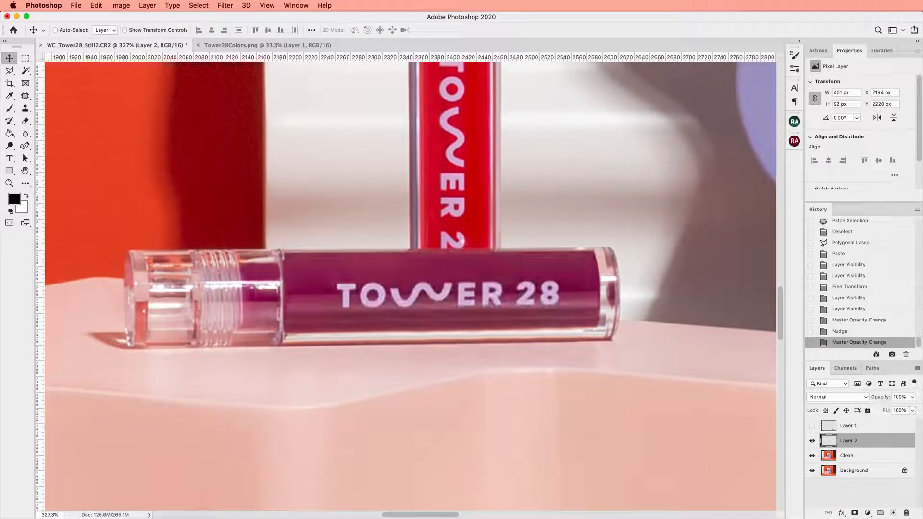
Add a layer mask to the pasted purple layer and set up a 30 px brush with black as foreground.
left_click(854, 513)
key("b")
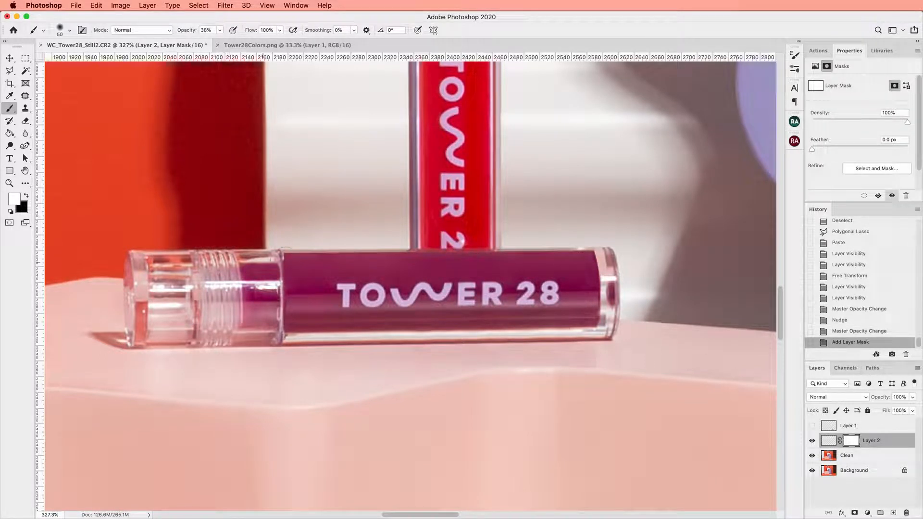
key("bracketleft")
key("bracketleft")
key("bracketleft")
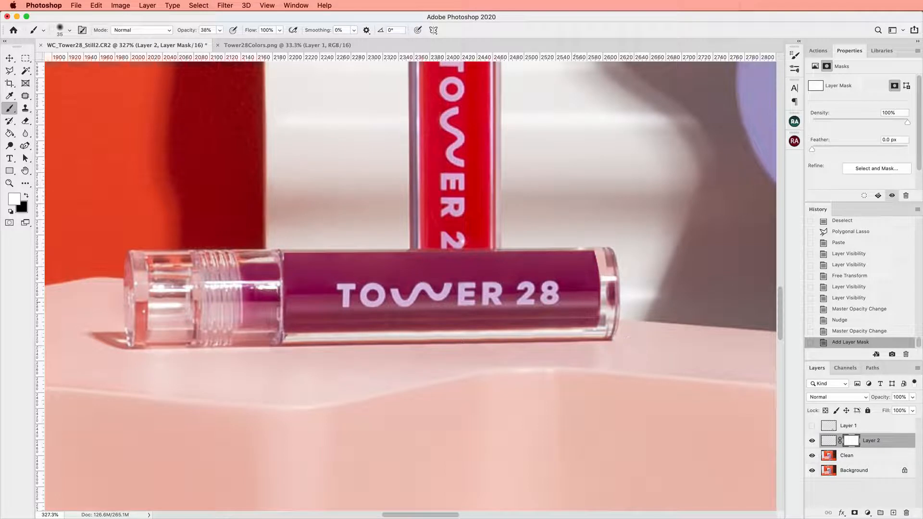
left_click(590, 240)
left_click(590, 240)
left_click(589, 240)
key("bracketleft")
key("x")
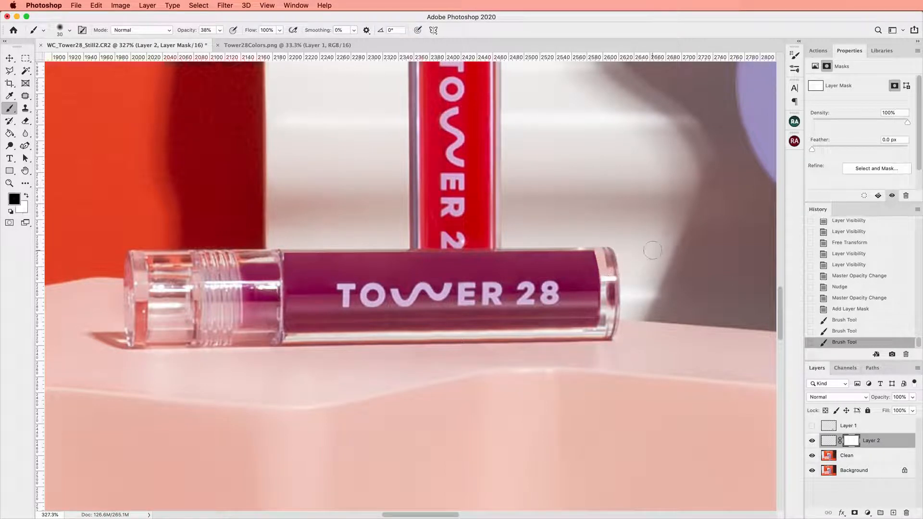
Paint black on the mask along the lying tube's upper edge to bring back the clear rim.
left_click(589, 246)
left_click(587, 249)
left_click(586, 246)
left_click(586, 245)
left_click_drag(585, 246, 485, 253)
left_click(557, 249)
left_click(562, 251)
left_click_drag(581, 252, 360, 249)
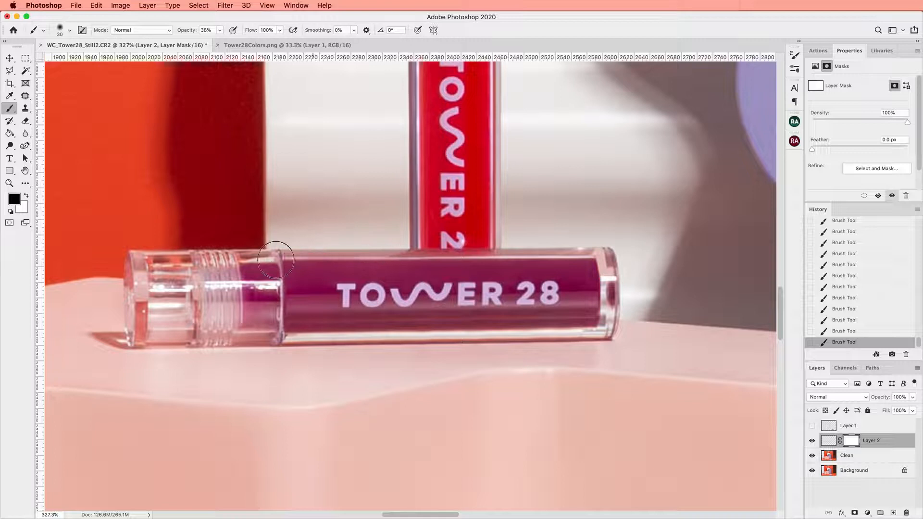
Try masking more of the purple copy's top edge and right end, and undo the last eight brush strokes.
left_click(860, 254)
left_click(456, 252)
left_click_drag(601, 307, 601, 328)
key("super+z")
key("super+z")
key("super+z")
key("super+z")
key("super+z")
key("super+z")
key("super+z")
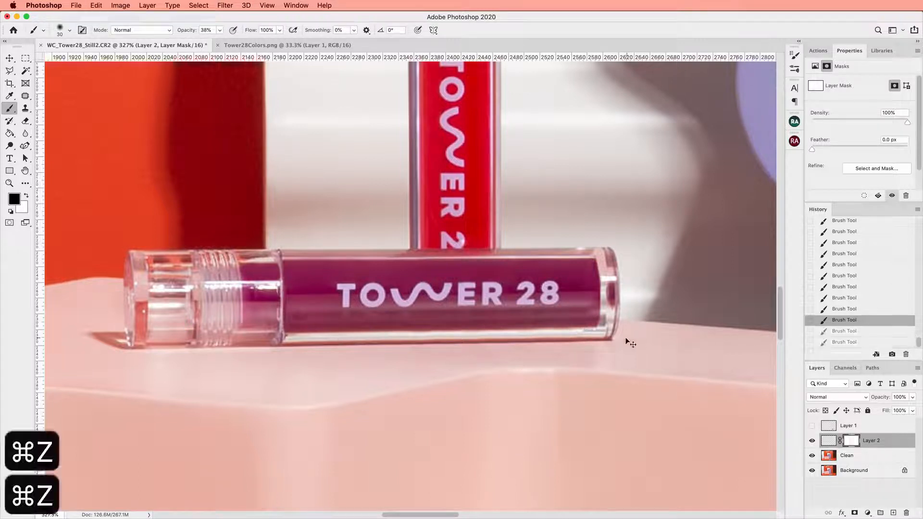
key("super+z")
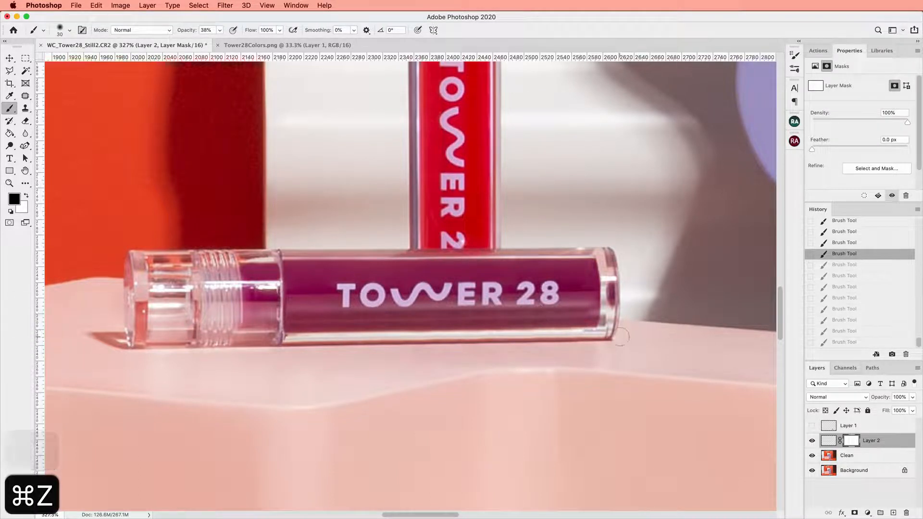
Mask the purple copy's lower right corner with a smaller brush and merge the layer down into Clean.
key("bracketleft")
key("bracketleft")
key("bracketleft")
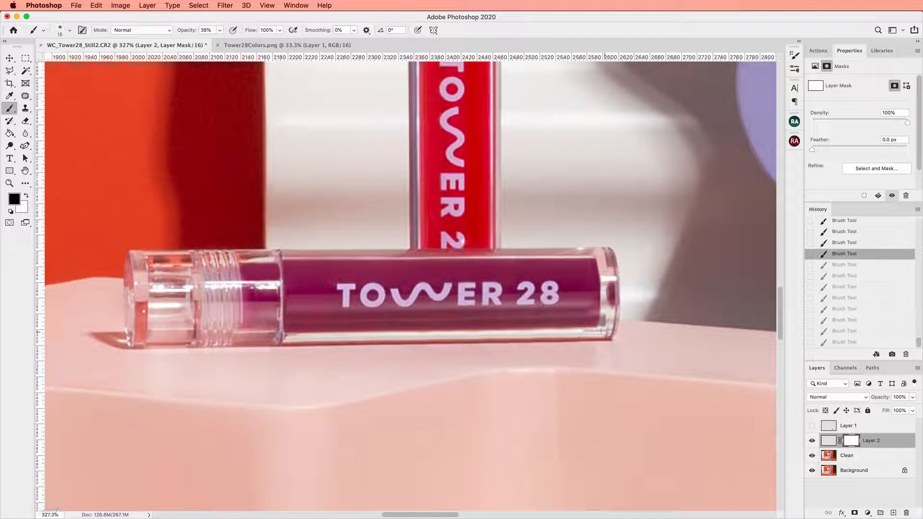
left_click_drag(603, 331, 593, 318)
key("bracketleft")
key("bracketleft")
key("bracketleft")
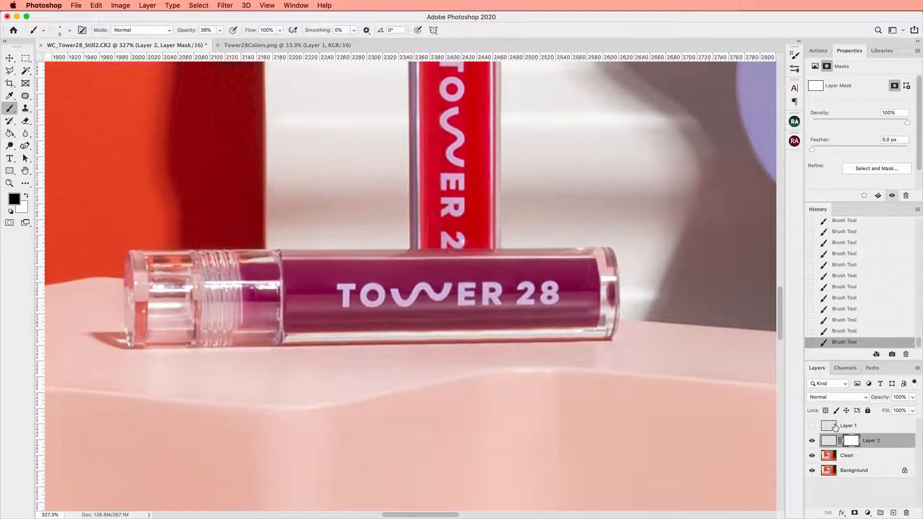
right_click(892, 443)
left_click(817, 383)
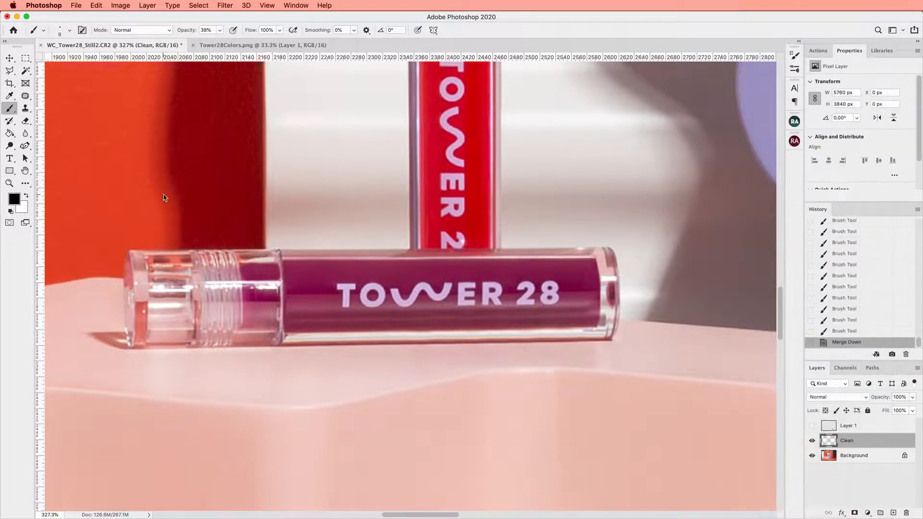
Patch the streaks in the purple gloss below the lettering with the Patch tool and deselect.
left_click(27, 98)
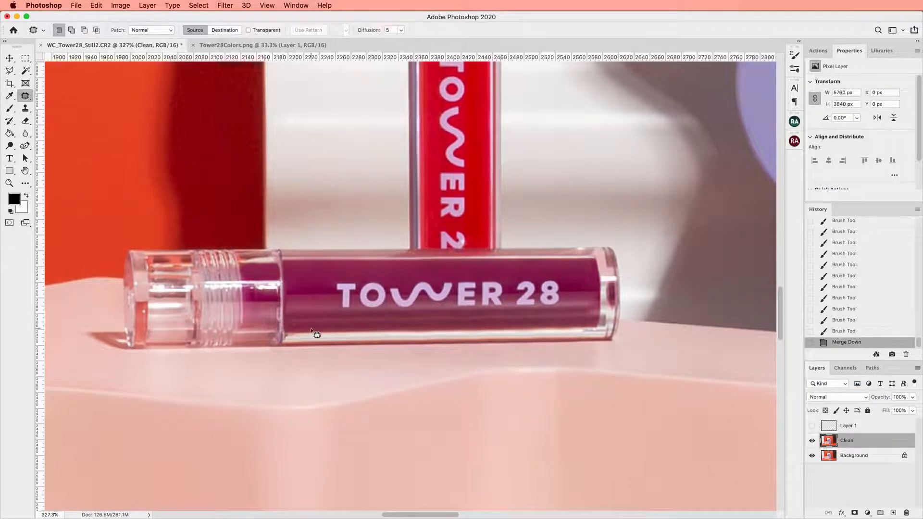
mouse_move(302, 323)
left_mouse_down()
mouse_move(371, 329)
mouse_move(346, 323)
left_mouse_up()
key("super+d")
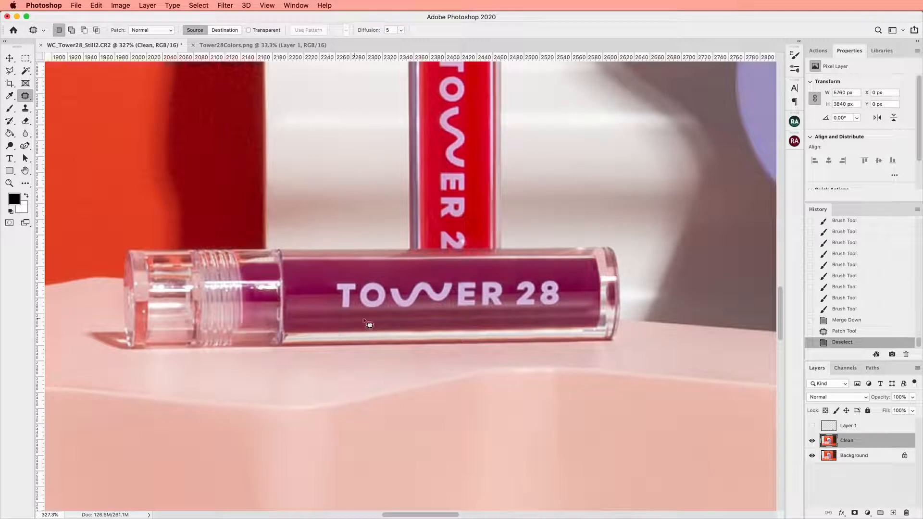
left_click_drag(305, 323, 512, 330)
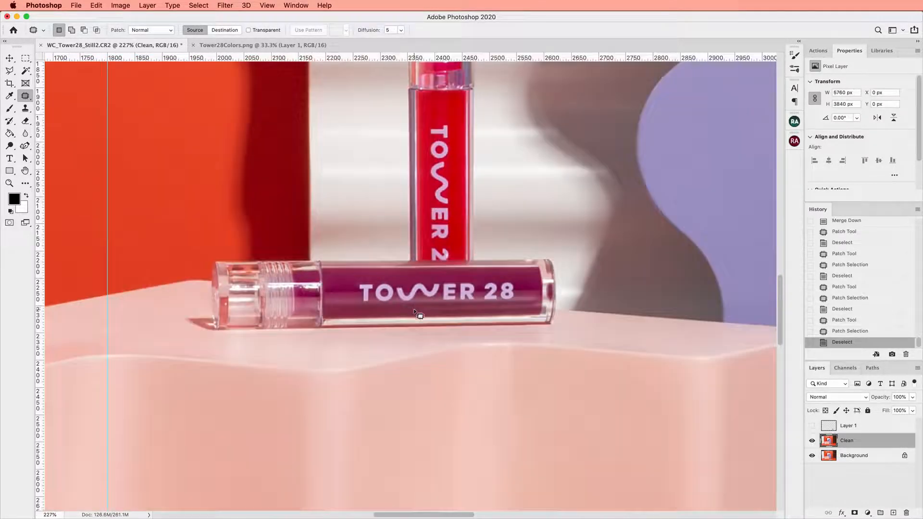
mouse_move(421, 310)
left_mouse_down()
mouse_move(395, 309)
mouse_move(535, 313)
mouse_move(541, 305)
mouse_move(593, 396)
mouse_move(668, 399)
left_mouse_up()
key("cmd+d")
Outline the purple gloss strip beneath the lettering on the lying tube with the Polygonal Lasso.
key("super+plus")
scroll(614, 324, "right", 3)
key("super+plus")
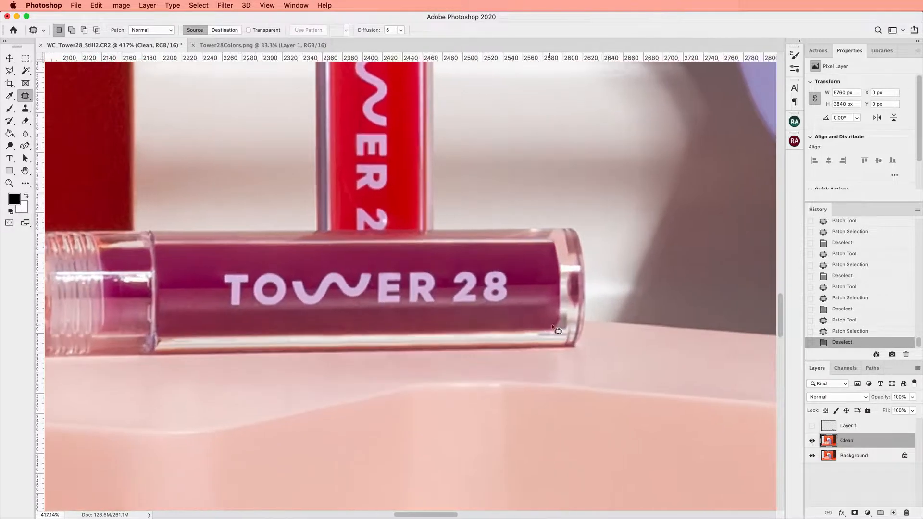
left_click(162, 306, "alt")
left_click(161, 334, "alt")
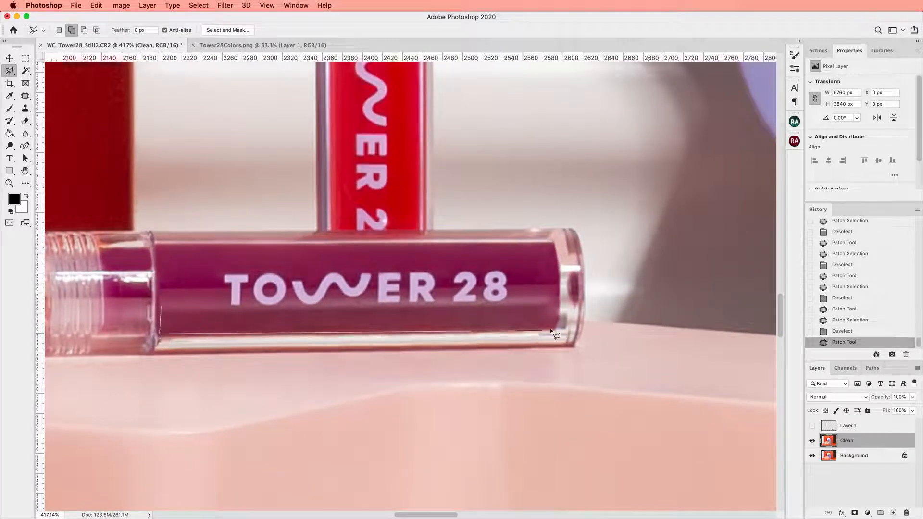
left_click(559, 305)
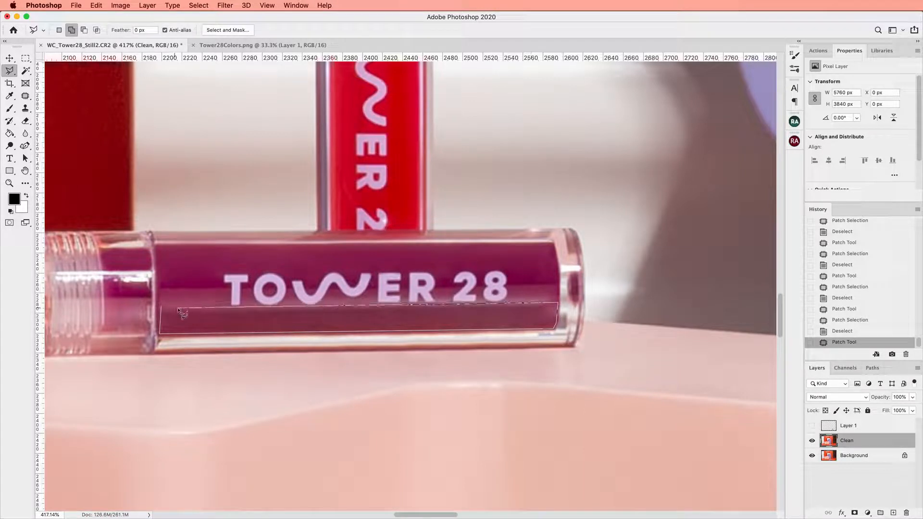
left_click(163, 310)
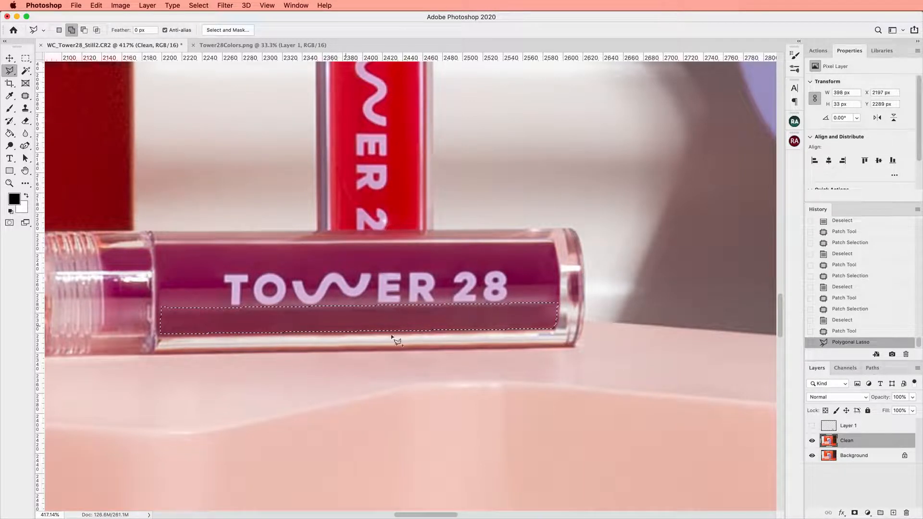
Add 1.63% noise to the selected purple gloss strip beneath the lettering and deselect.
left_click(225, 5)
mouse_move(276, 147)
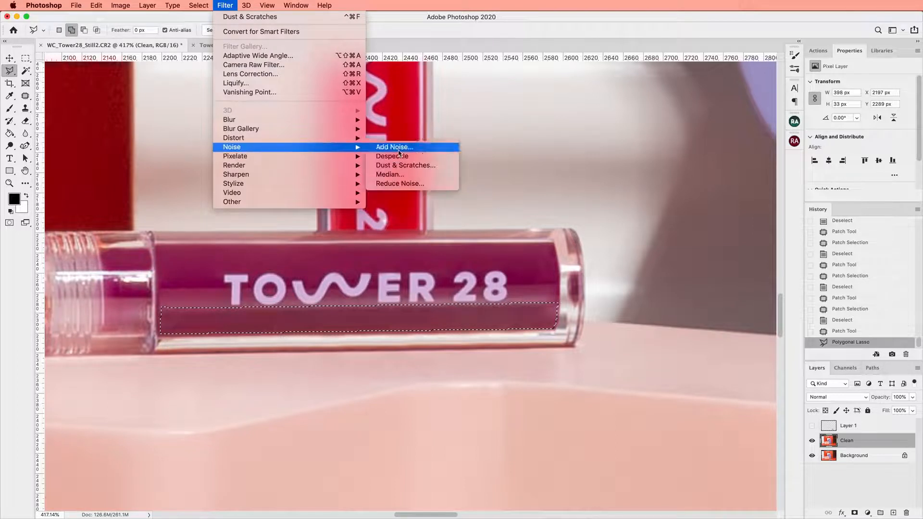
left_click(399, 147)
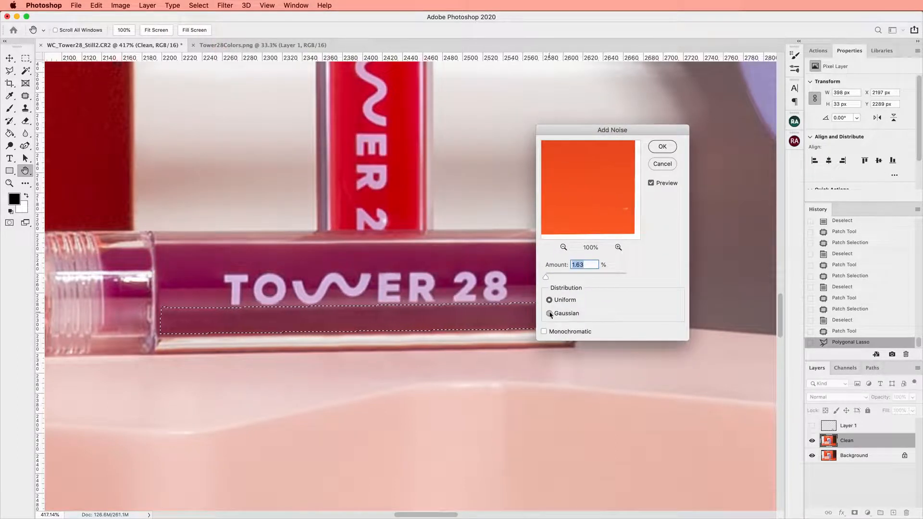
key("Return")
key("ctrl+d")
key("m")
Toggle the Clean layer's visibility off and on to compare the retouched tubes with the original photo.
scroll(478, 274, "down", 6)
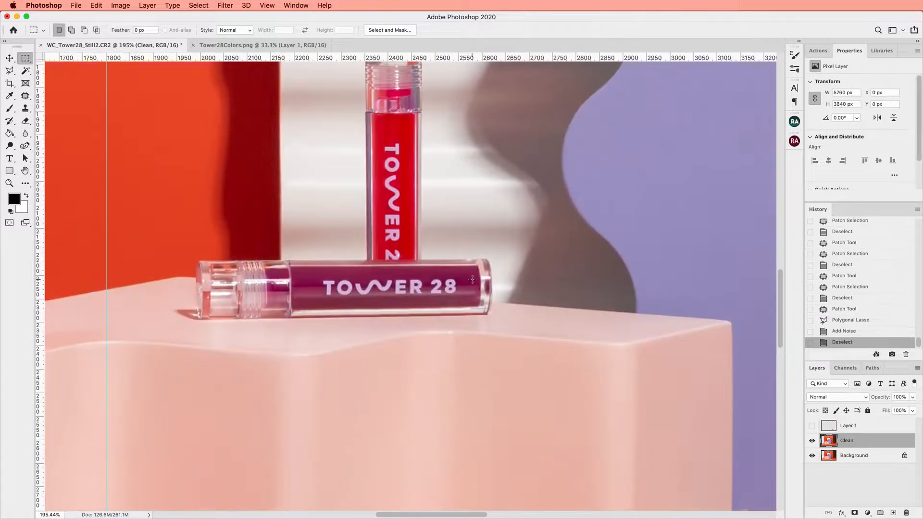
scroll(477, 274, "down", 4)
left_click(811, 441)
left_click(811, 440)
Patch two spots in the purple gloss beneath the lettering on the lying tube with the Patch tool and deselect.
scroll(553, 376, "up", 7)
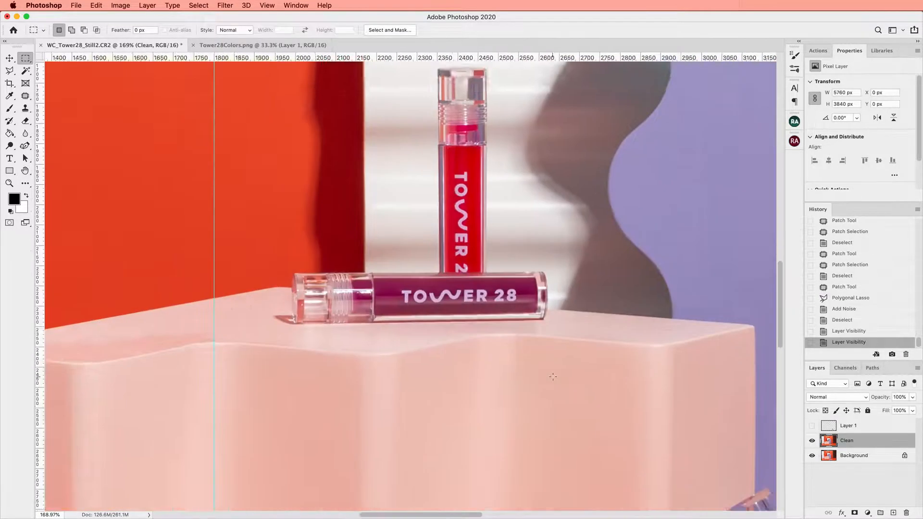
scroll(553, 377, "up", 3)
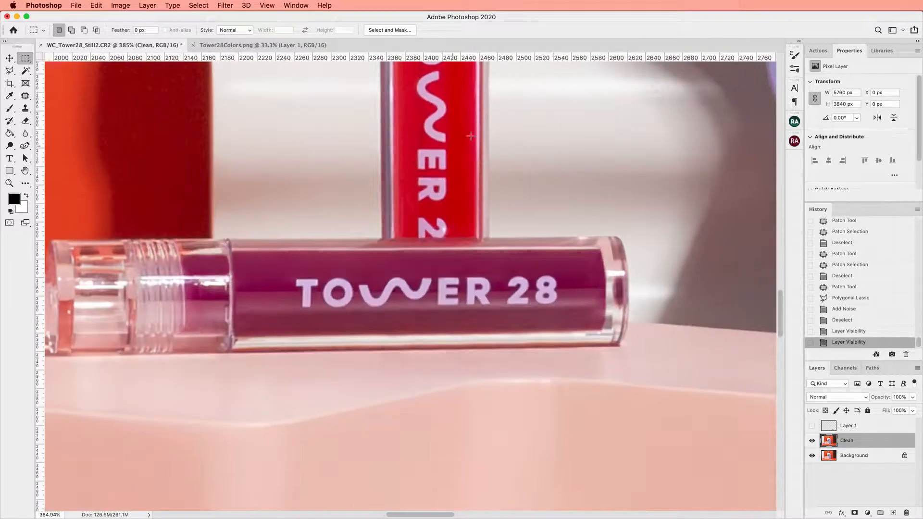
key("j")
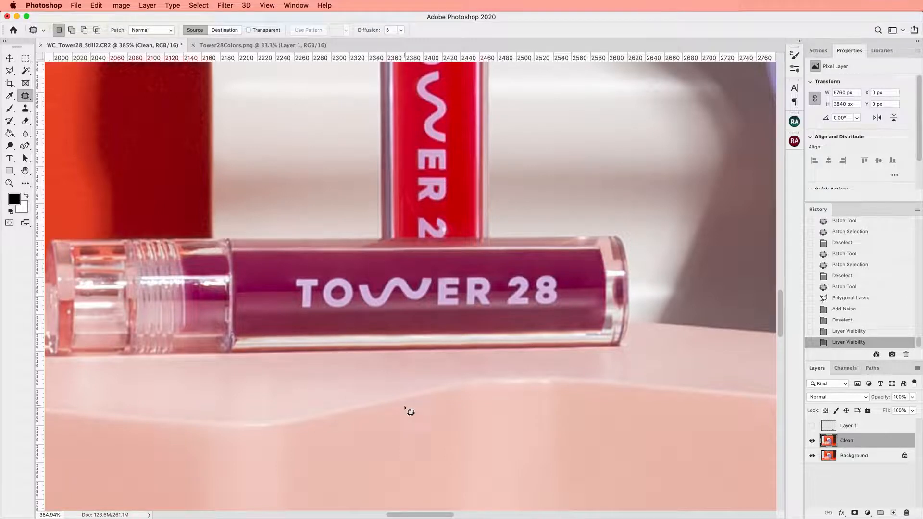
scroll(449, 268, "up", 3)
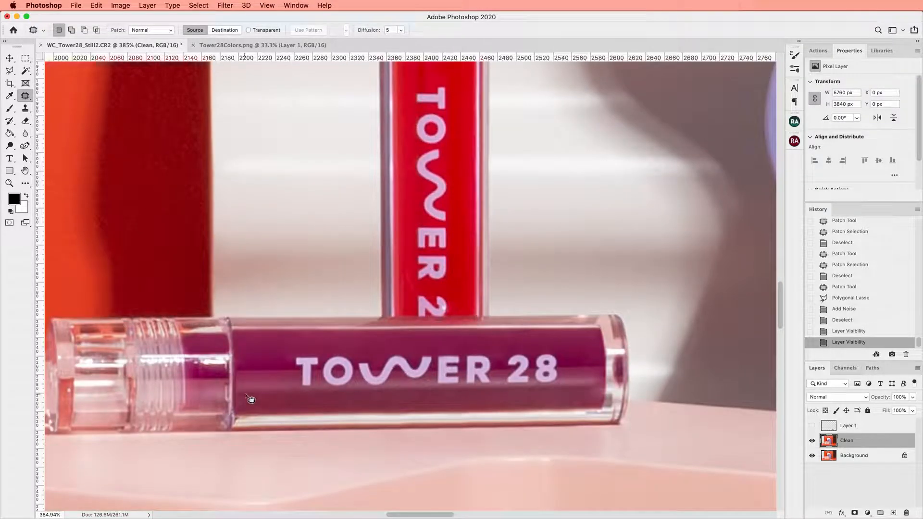
left_click_drag(242, 398, 354, 401)
left_click_drag(349, 400, 343, 272)
key("super+d")
left_click_drag(377, 405, 365, 387)
key("super+d")
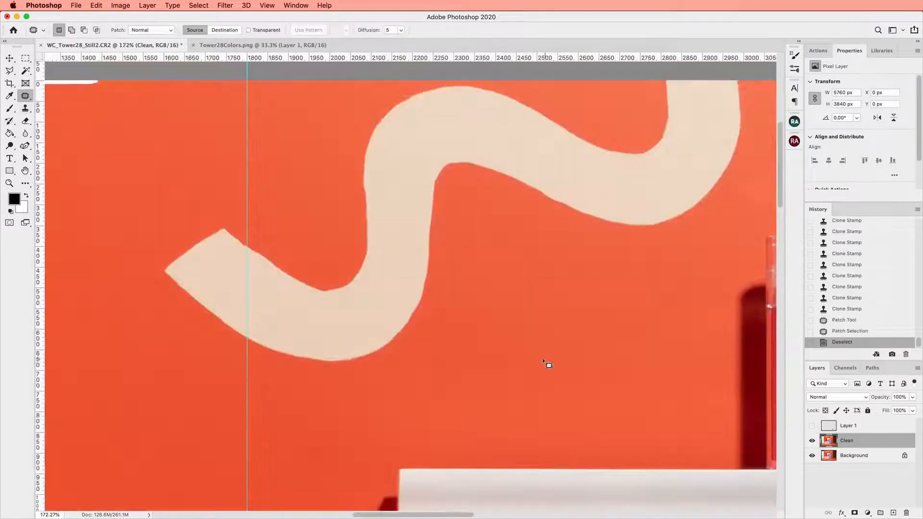
Patch the marks on the orange wall below the cream squiggle and beside the upright tube, clearing each selection.
left_click(422, 373)
left_click(581, 321)
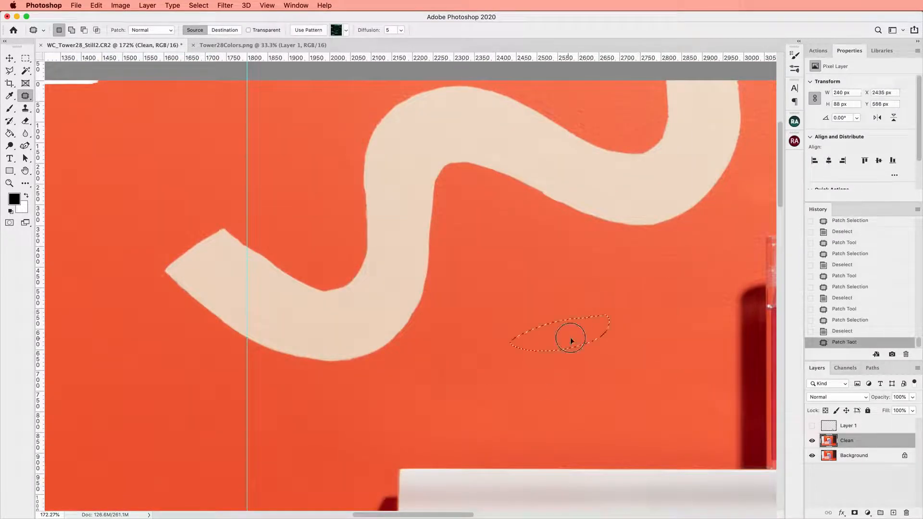
scroll(571, 334, "up", 2)
scroll(489, 315, "left", 3)
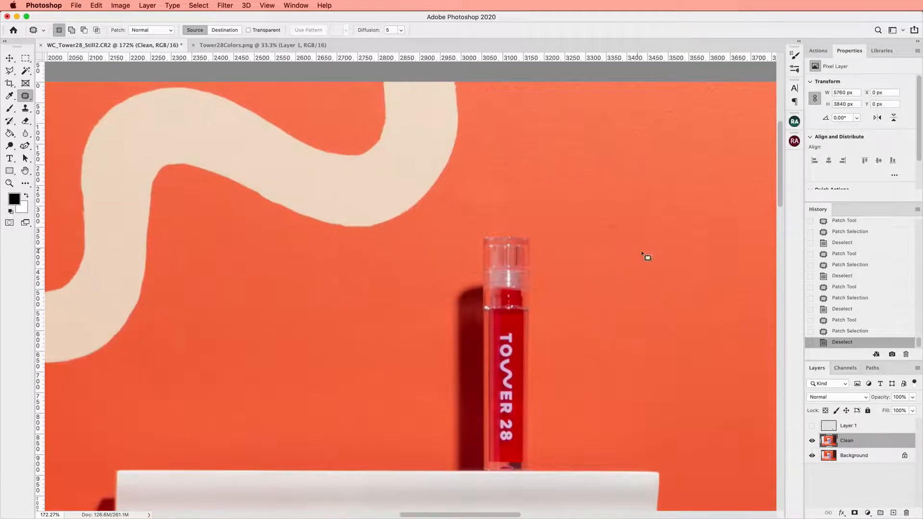
mouse_move(645, 256)
left_mouse_down()
mouse_move(670, 202)
mouse_move(673, 331)
left_mouse_up()
key("ctrl+d")
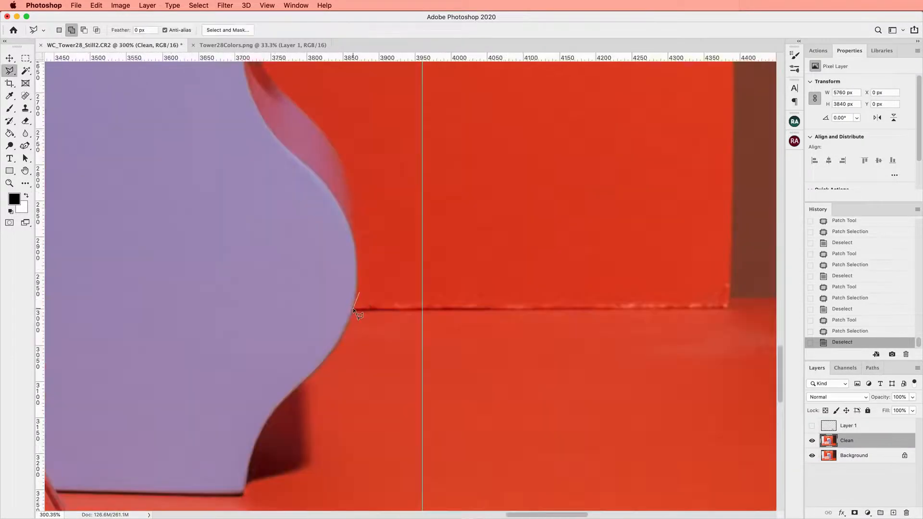
Outline a strip about 163 by 25 px along the red panel's base beside the purple block with the Polygonal Lasso.
left_click(353, 309)
left_click(460, 309)
left_click(469, 292)
left_click(359, 292)
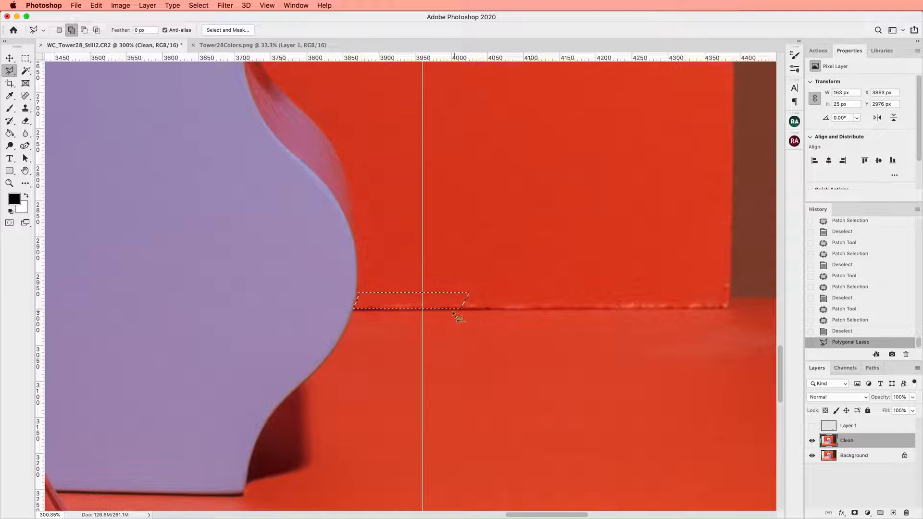
Refine the strip selection in Select and Mask with Smooth set to 6.
left_click(26, 58)
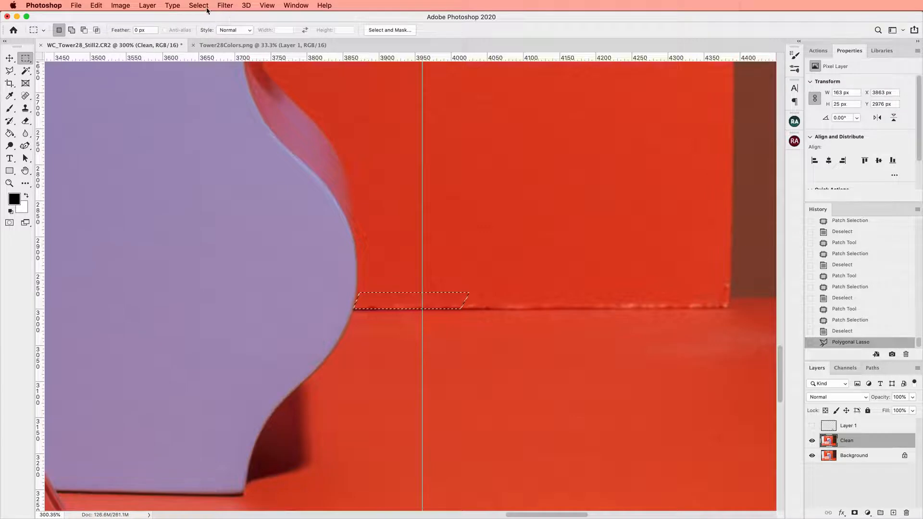
left_click(224, 5)
left_click(216, 134)
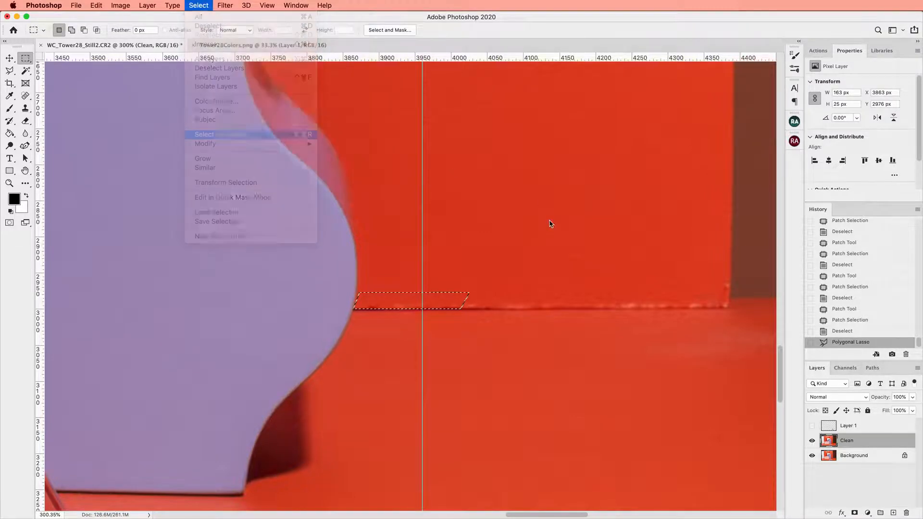
left_click(798, 284)
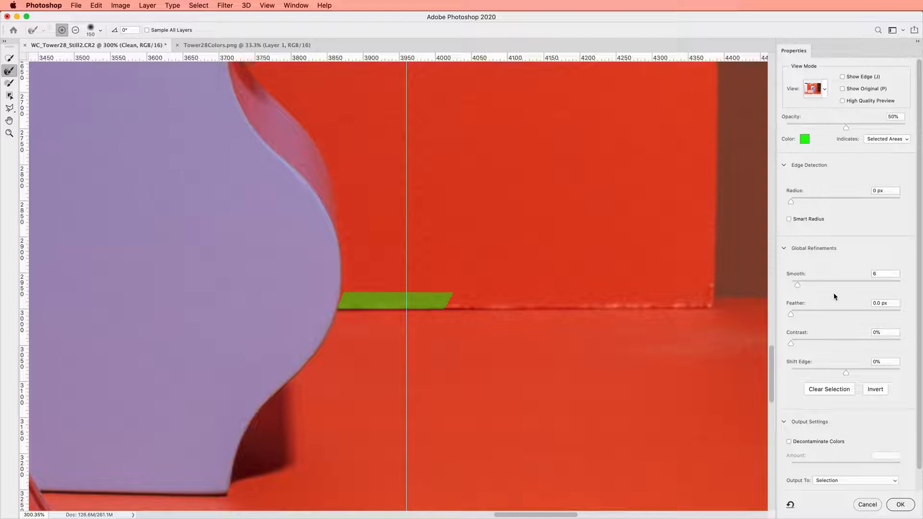
left_click(900, 504)
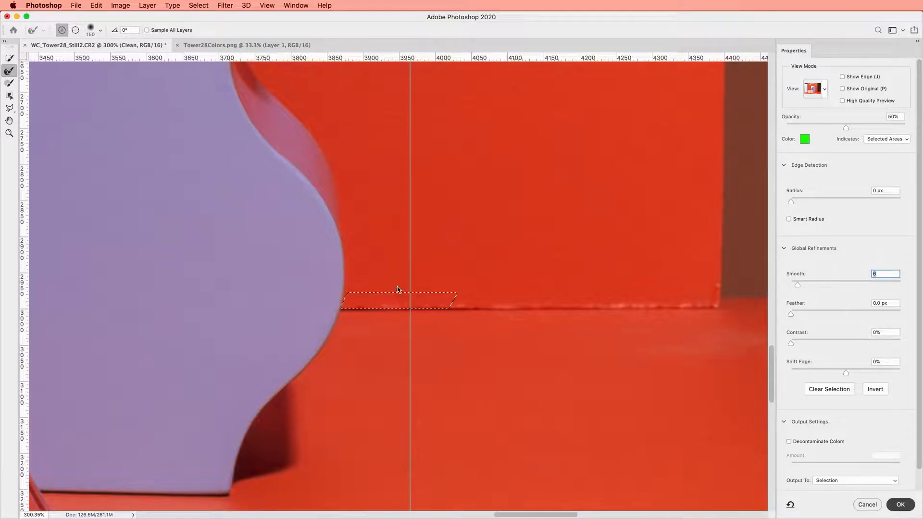
Shift the strip selection up onto clean red panel and paste a copy of that area as a new layer.
left_click_drag(394, 303, 398, 295)
key("super+c")
key("super+v")
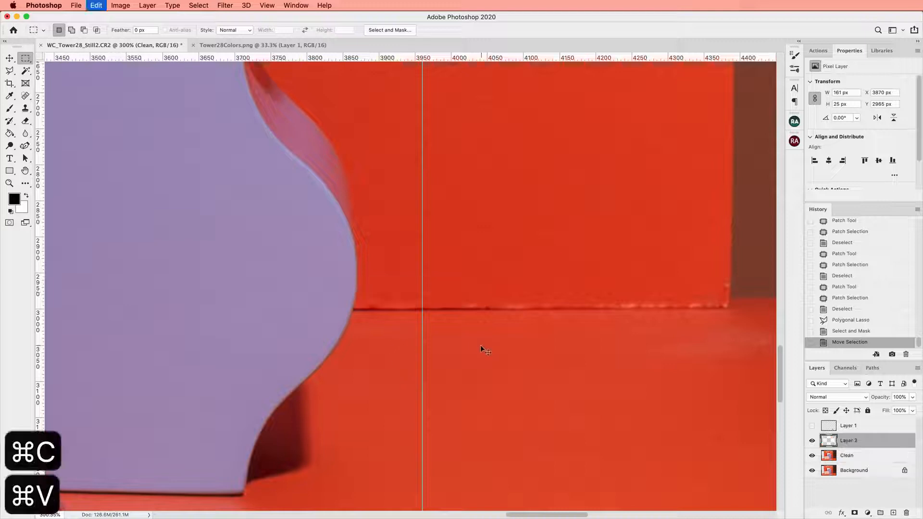
Move the copied strip down over the chipped base edge of the red panel and merge it down into Clean.
key("v")
left_click_drag(402, 281, 402, 290)
key("Down")
key("Down")
key("Down")
key("Down")
key("Down")
key("Left")
key("Left")
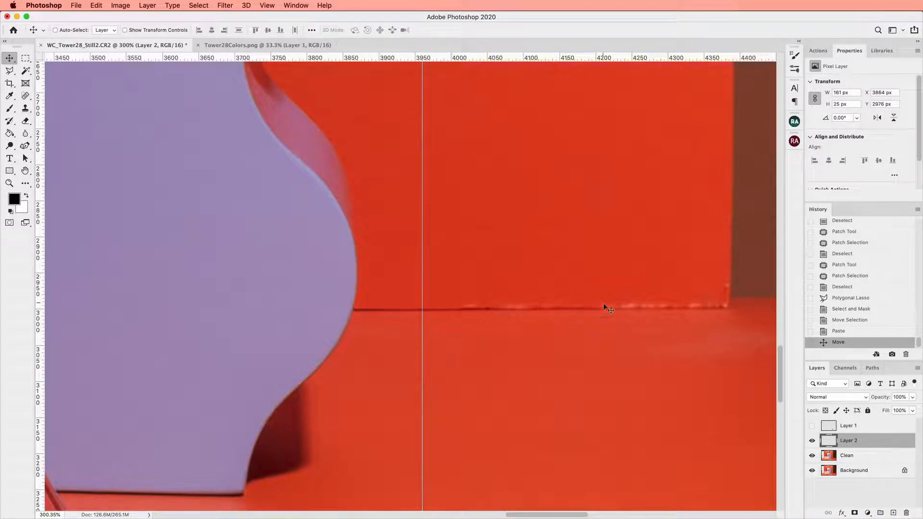
right_click(871, 443)
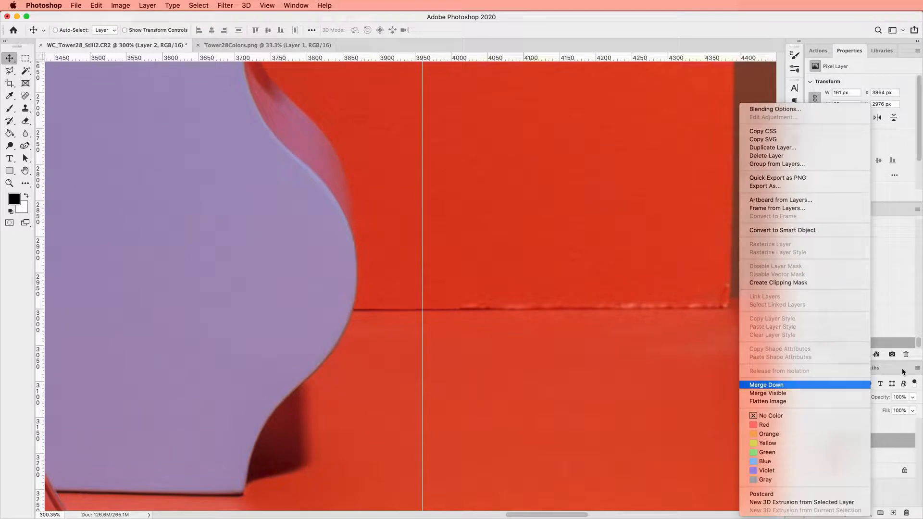
left_click(789, 381)
Soften the repaired seam along the red panel's base beside the purple block with the Blur tool.
key("l")
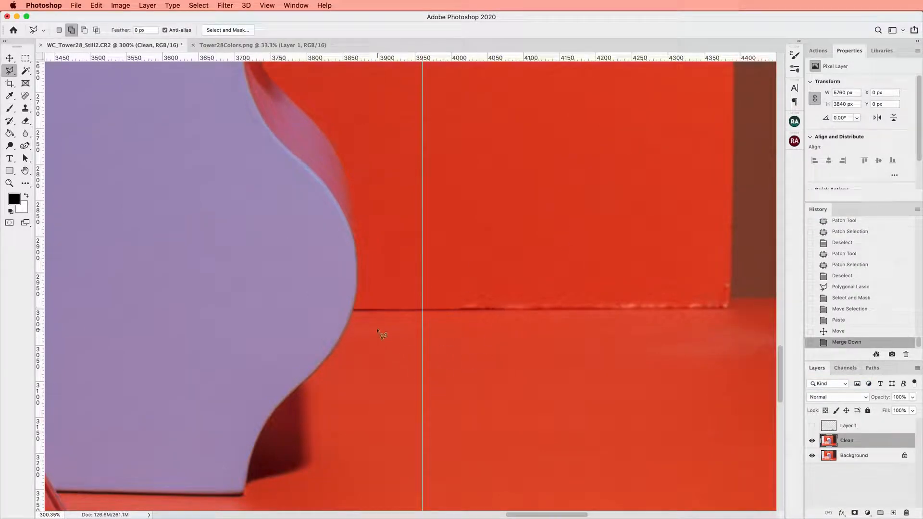
key("s")
key("r")
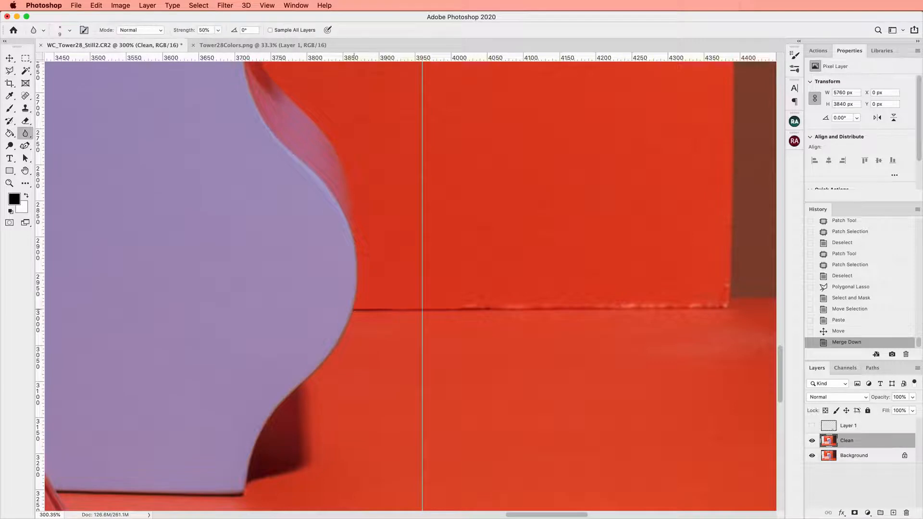
left_click_drag(381, 310, 466, 308)
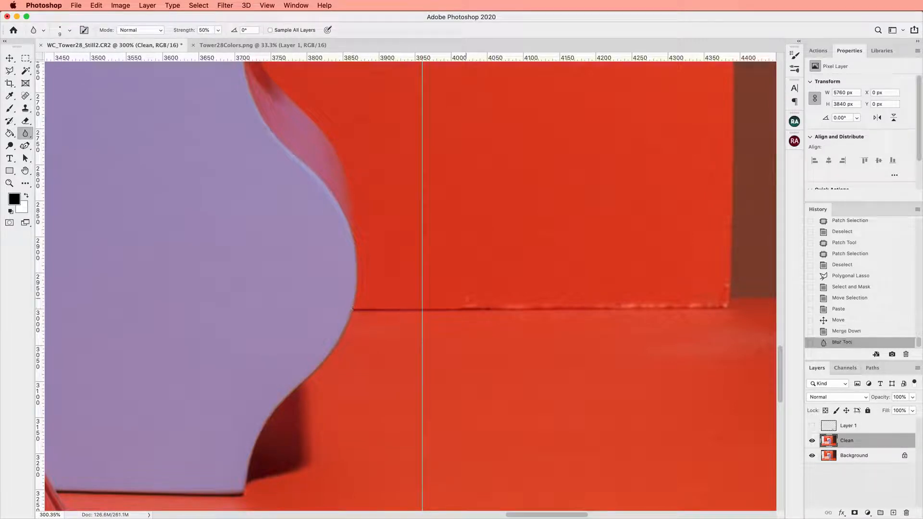
Clone Stamp along the repaired seam at the red panel's base, starting next to the purple block.
left_click(32, 109)
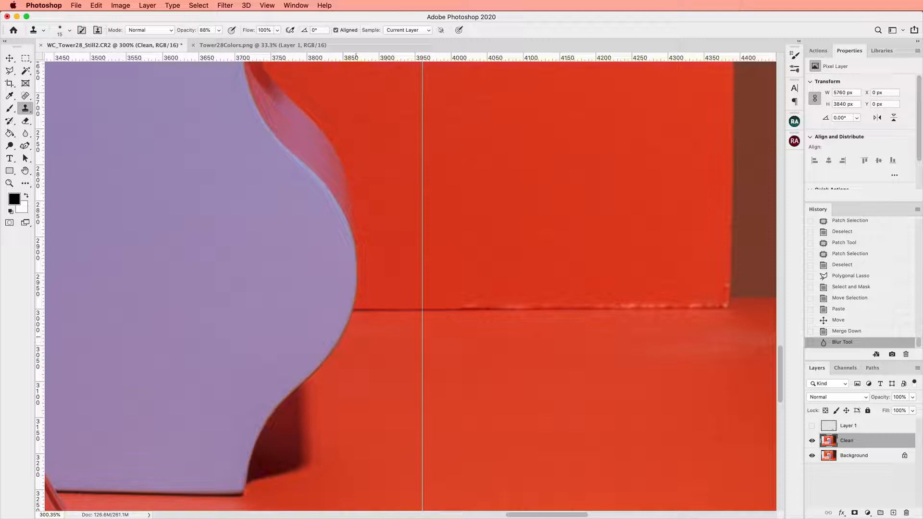
left_click(375, 310)
left_click(377, 310)
left_click(382, 310)
left_click(387, 311)
left_click(391, 311)
left_click(397, 311)
left_click(401, 311)
left_click(407, 312)
Patch the light blotch on the red floor just below the purple block's base and deselect.
key("super+plus")
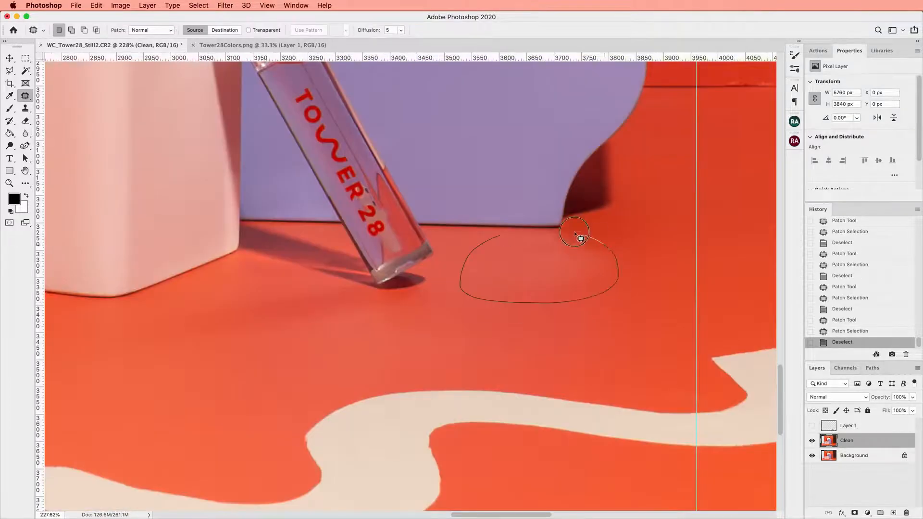
key("super+d")
key("super+minus")
key("super+minus")
scroll(556, 369, "up", 5)
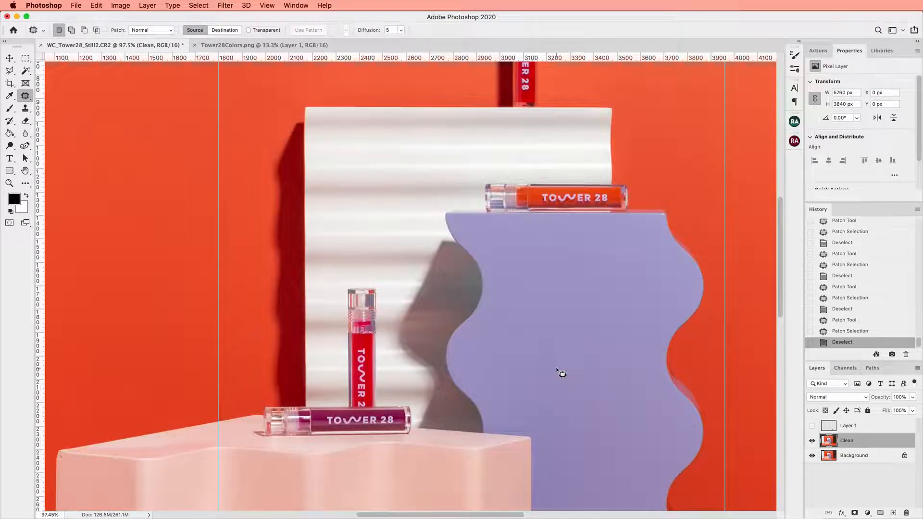
Select the purple block's whole grey shadow on the white corrugated panel with the Magic Wand at tolerance 15.
scroll(561, 373, "up", 2)
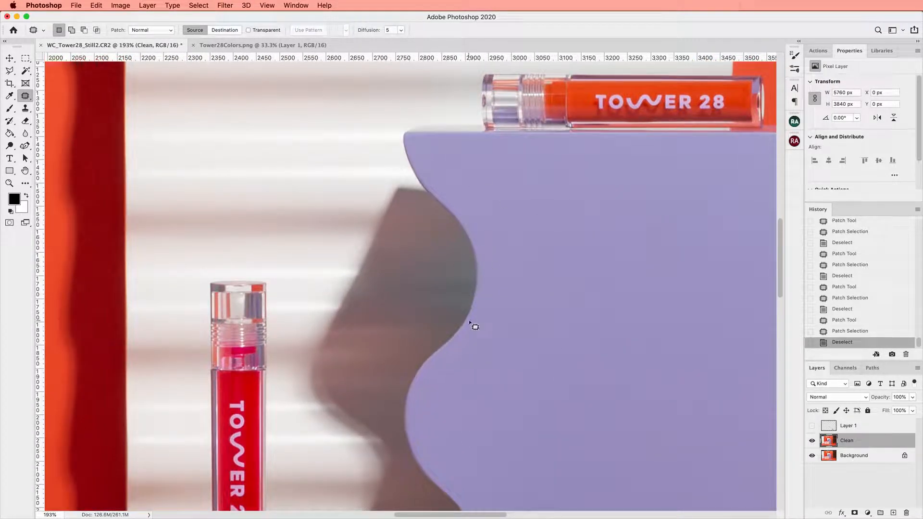
scroll(411, 284, "down", 3)
key("w")
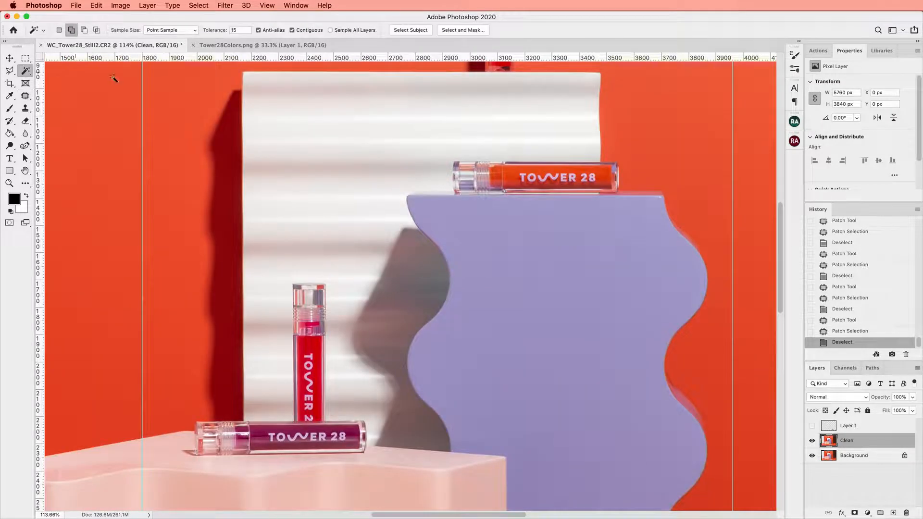
left_click(439, 295)
left_click(435, 277)
left_click(423, 265)
left_click(407, 247)
left_click(399, 408)
left_click(405, 383)
left_click(416, 330)
left_click(428, 429)
left_click(432, 432)
left_click(402, 391)
left_click(370, 332)
left_click(365, 327)
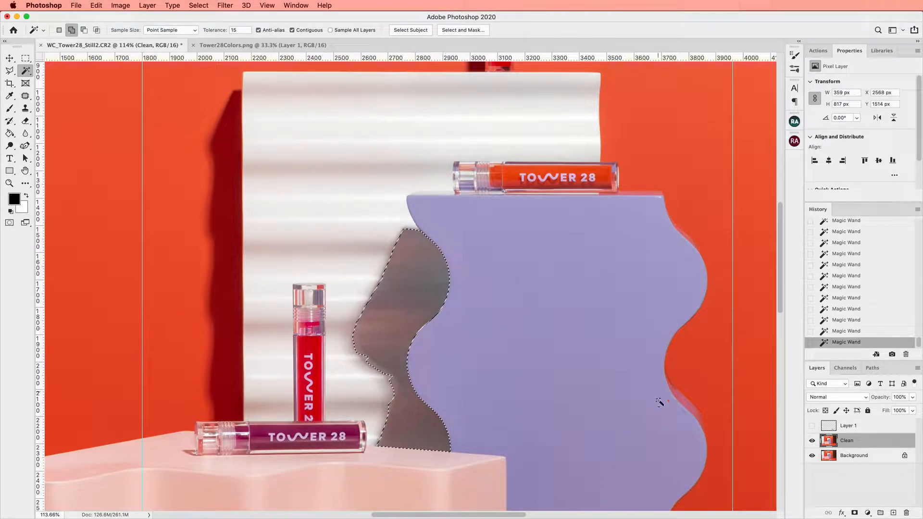
Refine the shadow selection in Select and Mask with Radius 6 px, Smooth 8 and Feather 0.9 px.
left_click(147, 6)
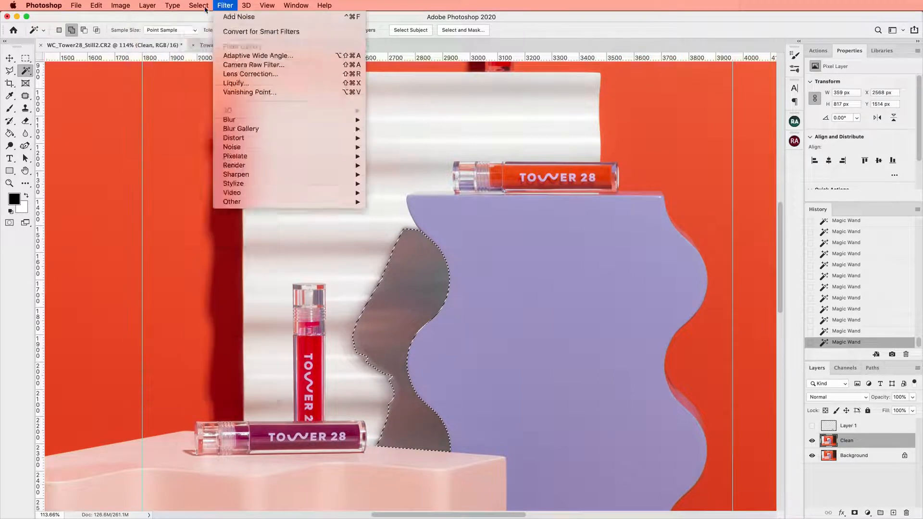
left_click(231, 136)
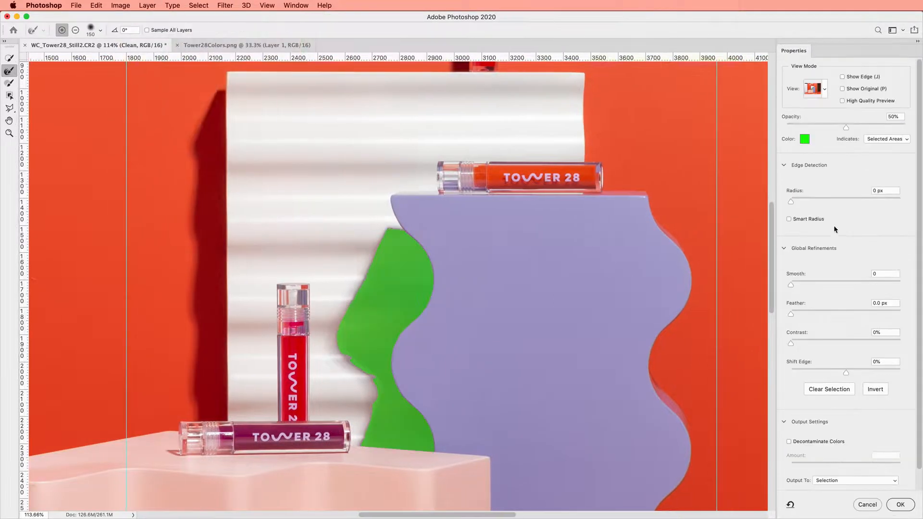
left_click(823, 200)
key("Tab")
key("Tab")
key("Return")
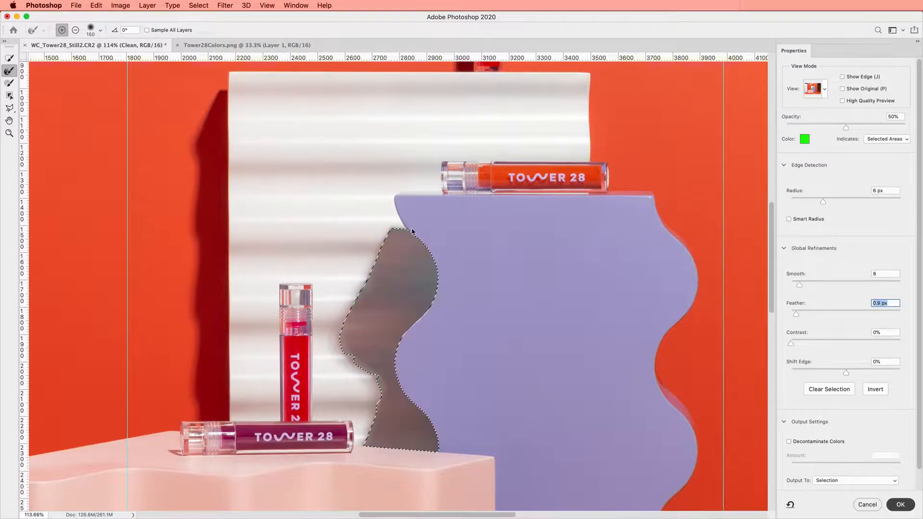
Add a Hue/Saturation adjustment layer masked to the selected shadow, keeping the default name and options.
left_click(147, 7)
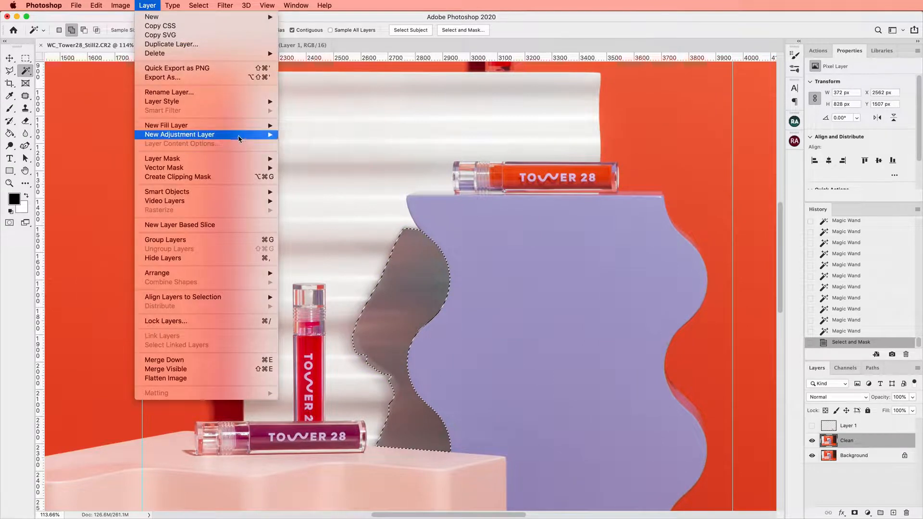
mouse_move(243, 136)
left_click(314, 185)
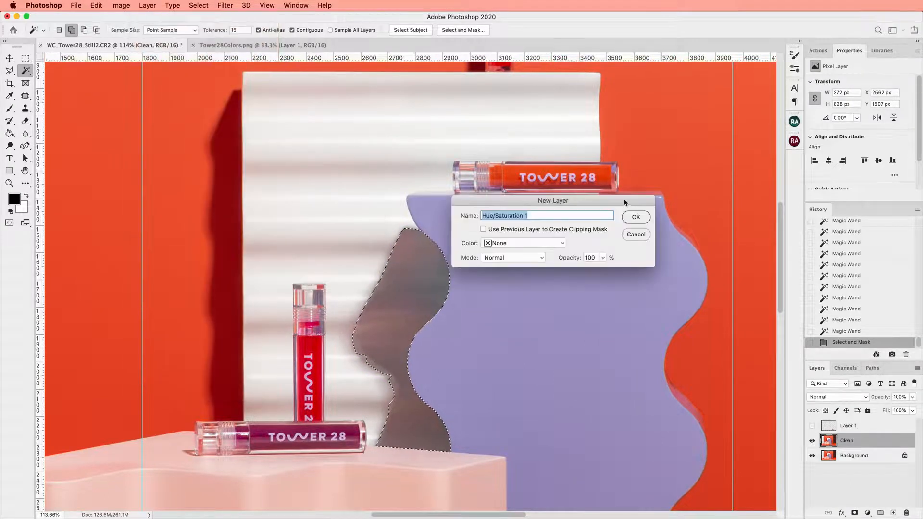
key("Return")
Set the saturation of the Blues range to -100 in the shadow's Hue/Saturation adjustment.
left_click(857, 101)
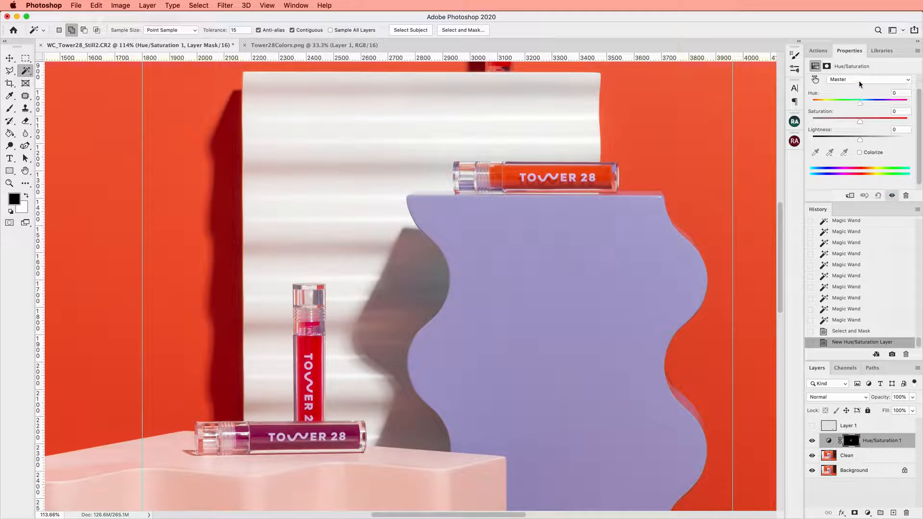
left_click(874, 134)
left_click_drag(860, 123, 781, 137)
left_click(860, 79)
left_click(859, 87)
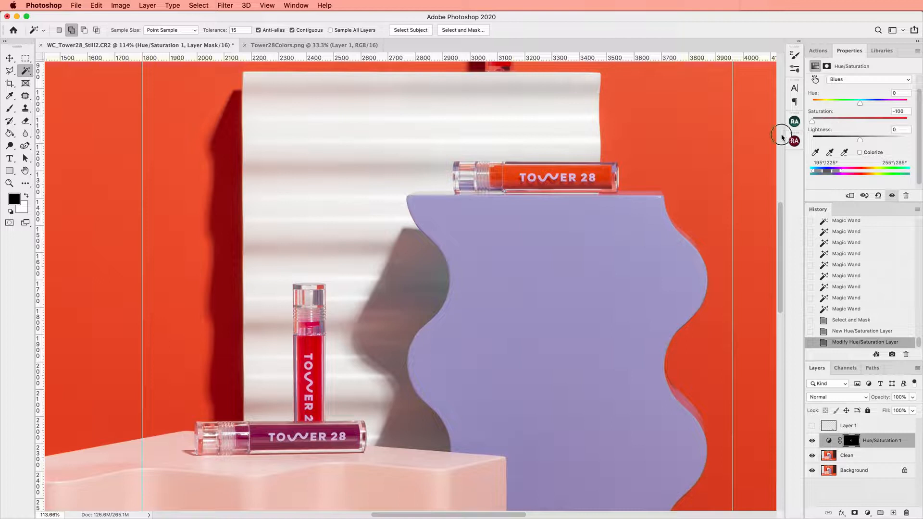
Set the Master saturation of the shadow's Hue/Saturation adjustment to -44.
left_click(859, 80)
left_click(855, 36)
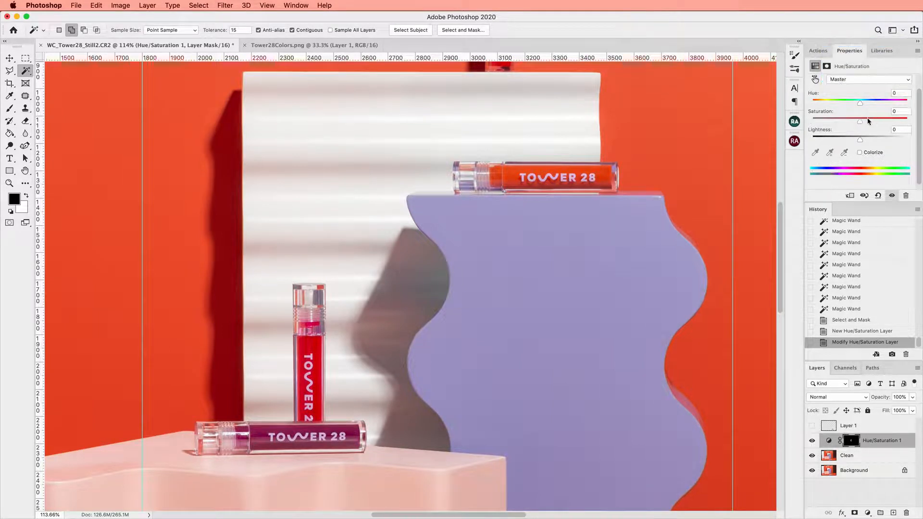
left_click_drag(861, 123, 840, 123)
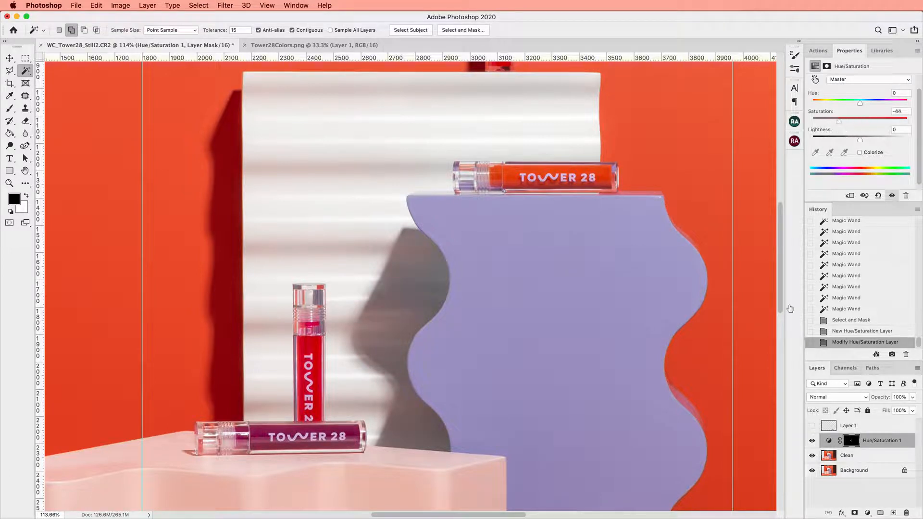
Compare the purple block's shadow with and without the Hue/Saturation adjustment, both in full and close up.
key("m")
left_click(812, 441)
left_click(812, 441)
left_click(812, 441)
left_click(812, 441)
left_click(812, 440)
left_click(812, 440)
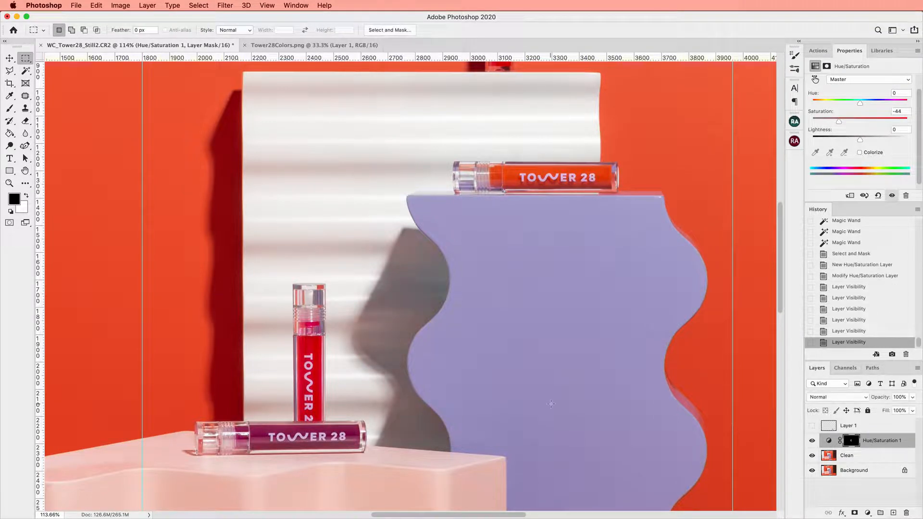
key("super+0")
key("super+plus")
left_click(811, 440)
left_click(812, 440)
left_click(812, 440)
left_click(812, 440)
Set the shadow's Hue/Saturation adjustment to a Master saturation of -8 and a Blues saturation of -100.
mouse_move(842, 125)
left_mouse_down()
mouse_move(861, 119)
mouse_move(850, 123)
left_mouse_up()
left_click(848, 80)
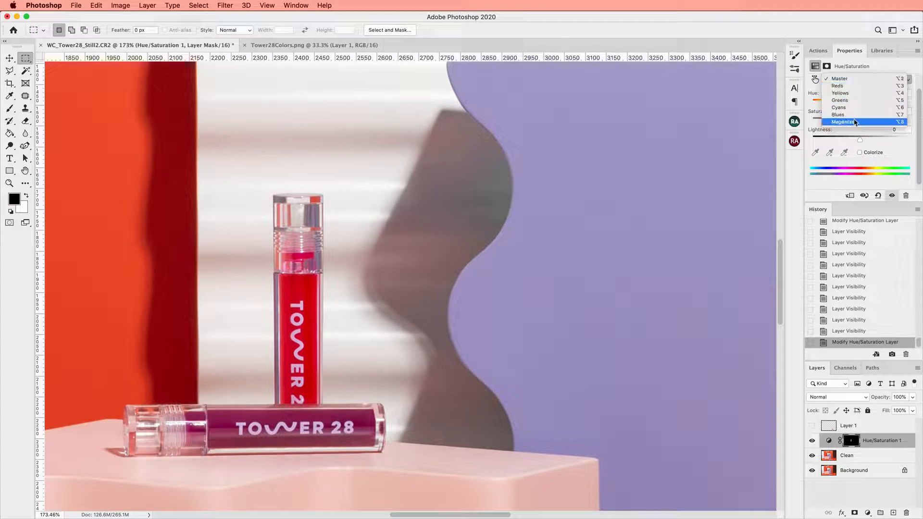
left_click(868, 129)
left_click_drag(859, 122, 784, 126)
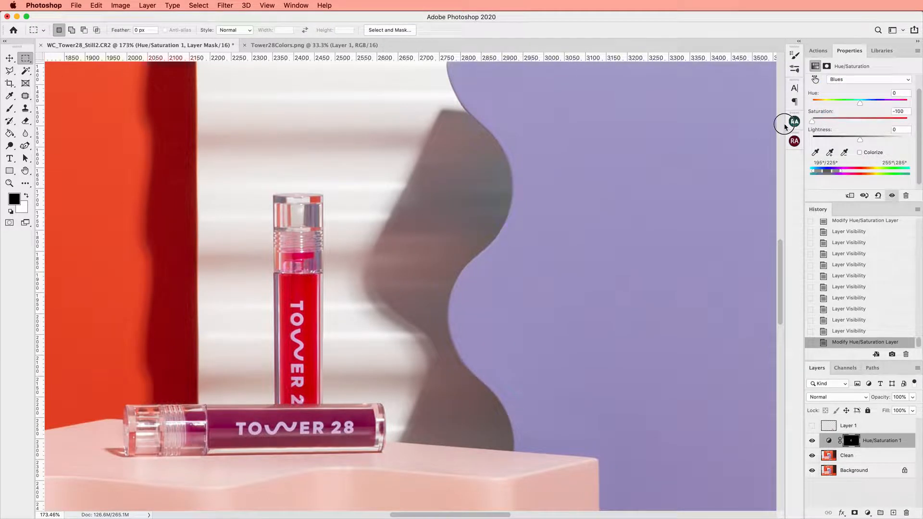
left_click(868, 80)
left_click(865, 71)
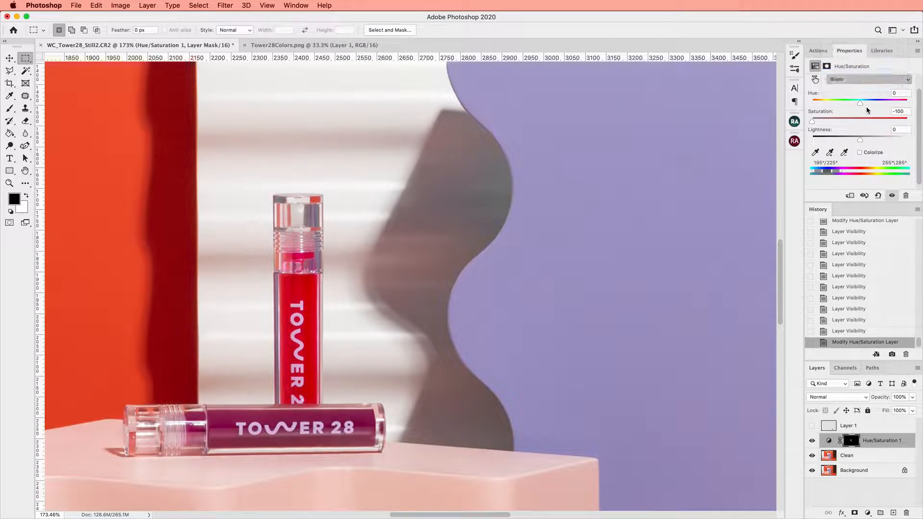
left_click_drag(834, 124, 794, 123)
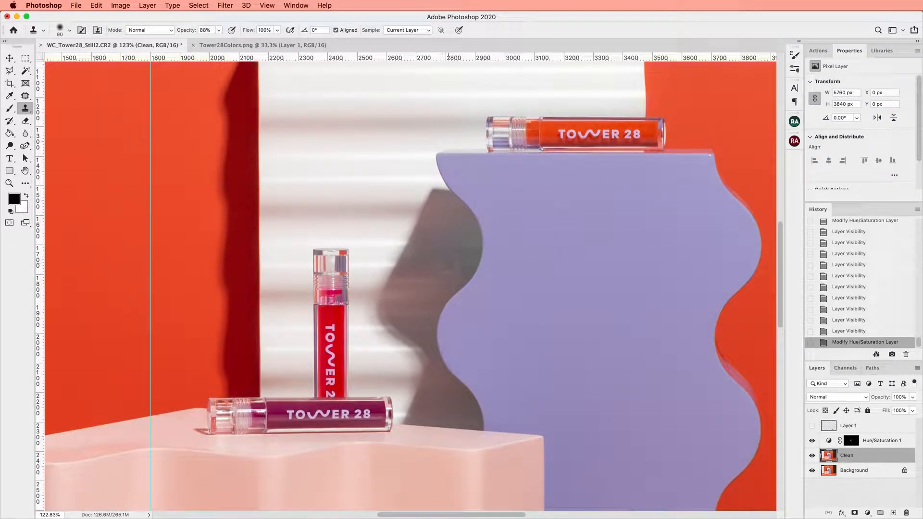
Even out the discoloured area of the purple block's shadow on the Clean layer with the Clone Stamp at 88% opacity.
left_click(454, 264)
left_click(458, 264)
left_click(463, 264)
left_click(468, 266)
left_click(468, 262)
left_click(449, 255)
left_click(449, 253)
left_click(451, 249)
left_click(442, 247)
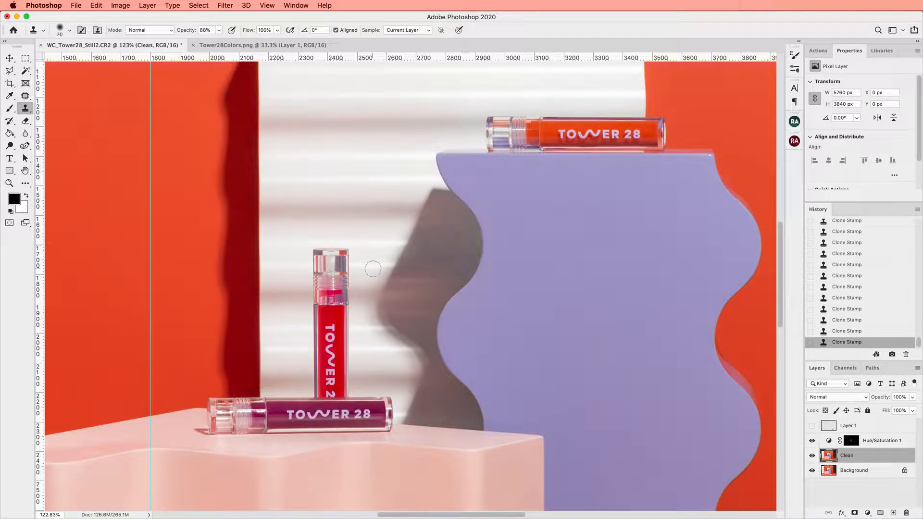
Choose a different Clone Stamp brush and retouch the shadow close to the purple block's upper curve.
left_click(68, 31)
left_click(98, 187)
key("Return")
mouse_move(462, 220)
left_mouse_down()
mouse_move(471, 244)
mouse_move(459, 272)
mouse_move(471, 257)
mouse_move(457, 210)
left_mouse_up()
Patch the remaining uneven spots in the upper part of the purple block's shadow.
key("j")
mouse_move(455, 222)
left_mouse_down()
mouse_move(442, 293)
mouse_move(467, 284)
mouse_move(463, 258)
mouse_move(445, 276)
left_mouse_up()
key("super+d")
key("super+d")
mouse_move(466, 208)
left_mouse_down()
mouse_move(472, 224)
mouse_move(465, 210)
left_mouse_up()
key("super+d")
mouse_move(469, 219)
left_mouse_down()
mouse_move(458, 221)
mouse_move(466, 212)
left_mouse_up()
left_click_drag(457, 209, 451, 214)
key("super+d")
key("super+plus")
Compare the retouched shadow before and after its colour correction, and select the Hue/Saturation layer's mask.
left_click(812, 442)
left_click(813, 441)
left_click(813, 441)
left_click(813, 441)
left_click(812, 441)
left_click(813, 442)
left_click(811, 442)
left_click(812, 442)
left_click(812, 442)
left_click(812, 442)
left_click(851, 440)
Examine the pink block, the upper wall and the cream squiggle for areas that still need cleaning.
scroll(566, 345, "down", 5)
scroll(566, 344, "up", 5)
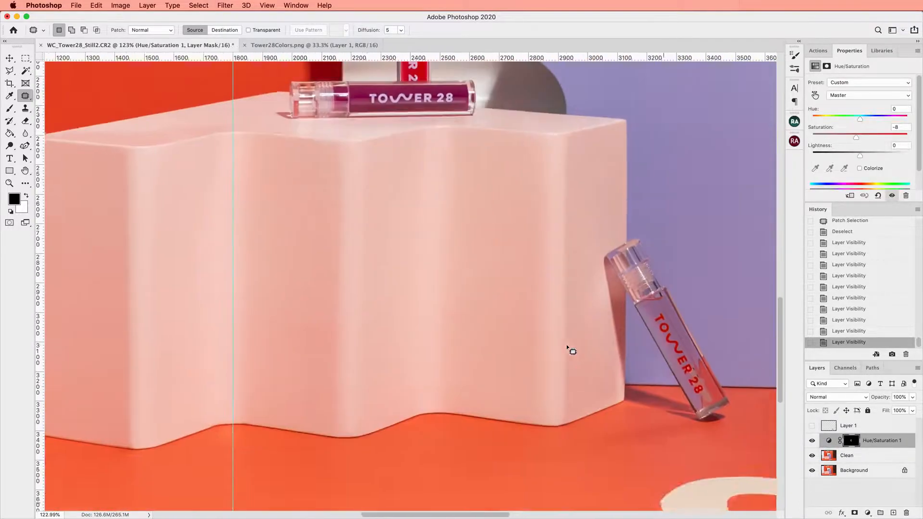
scroll(566, 344, "up", 15)
scroll(567, 345, "right", 5)
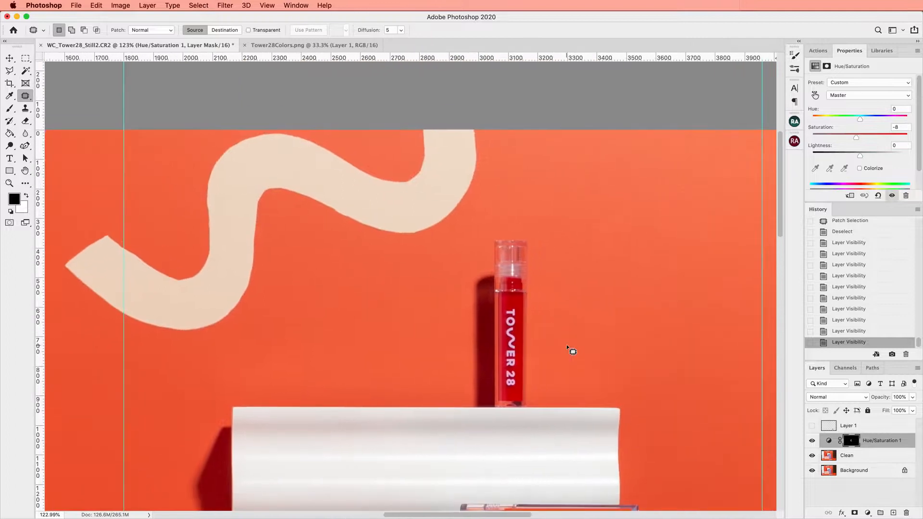
scroll(567, 345, "right", 5)
scroll(566, 344, "left", 10)
scroll(566, 344, "up", 3)
scroll(566, 344, "down", 5)
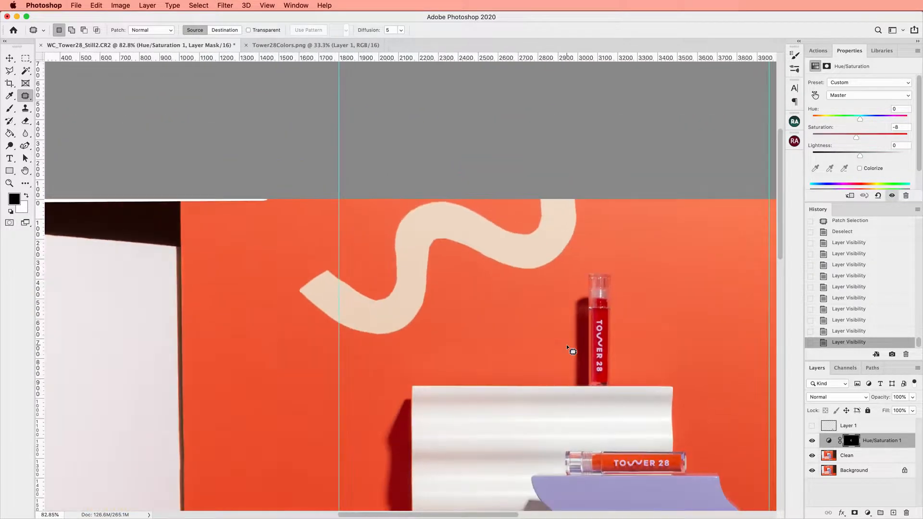
scroll(567, 344, "down", 4)
scroll(566, 344, "up", 4)
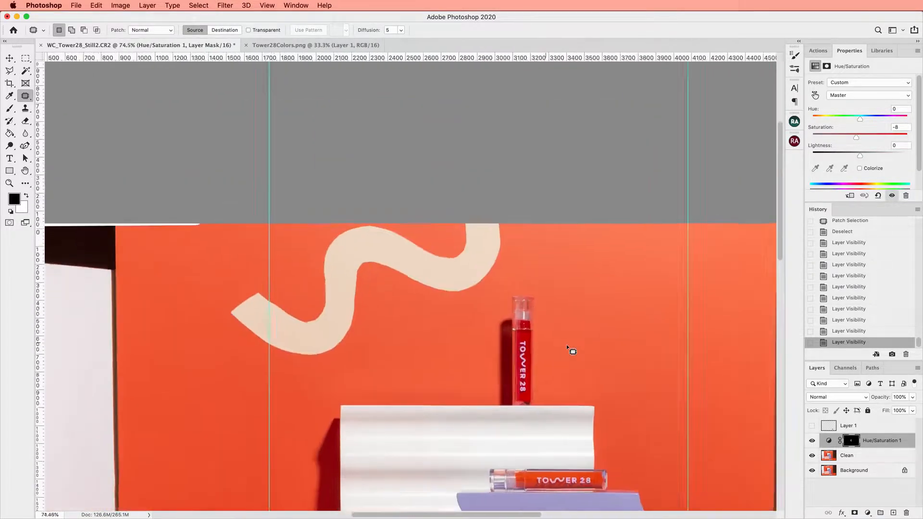
scroll(566, 345, "up", 2)
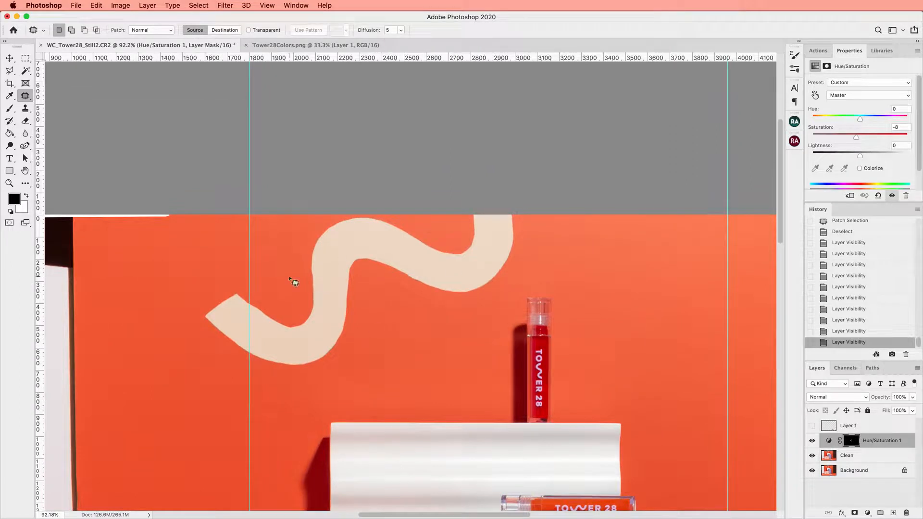
Patch blemishes beside the cream squiggle's left tip and along its lower curve on the Clean layer.
key("alt+bracketleft")
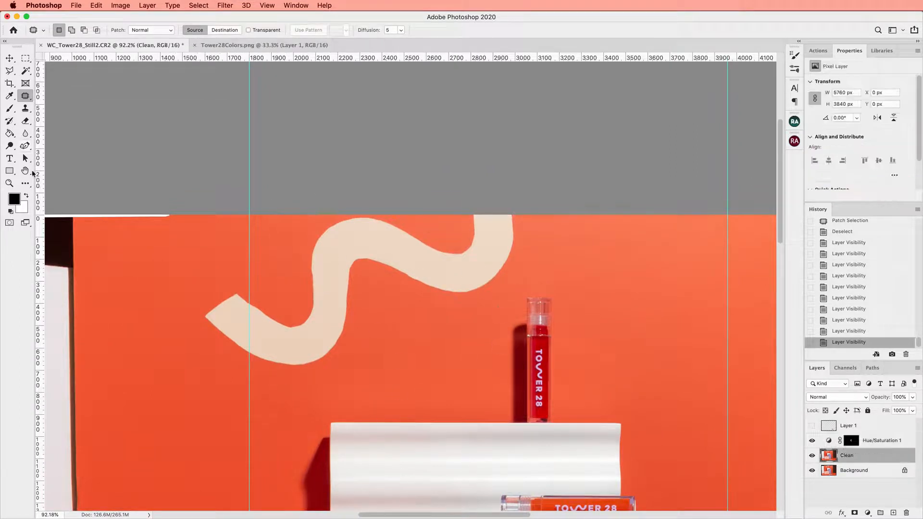
left_click(25, 147)
scroll(336, 315, "up", 3)
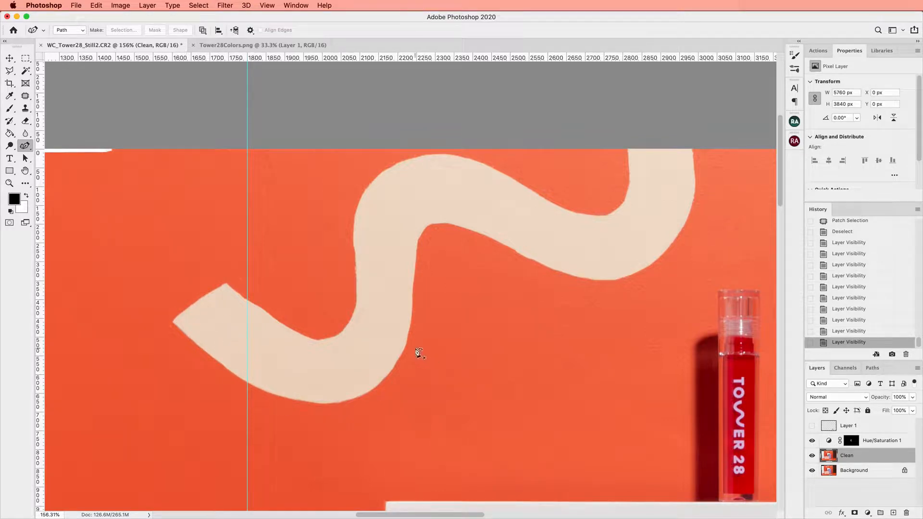
left_click(24, 97)
left_click(60, 113)
left_click_drag(150, 330, 131, 340)
key("super+d")
mouse_move(233, 339)
left_mouse_down()
mouse_move(254, 367)
mouse_move(286, 351)
mouse_move(337, 373)
left_mouse_up()
key("super+d")
key("super+d")
mouse_move(330, 370)
left_mouse_down()
mouse_move(377, 375)
mouse_move(356, 358)
left_mouse_up()
key("super+d")
key("super+d")
Patch the marks in the middle stretch of the cream squiggle on the Clean layer.
scroll(355, 357, "up", 1)
mouse_move(487, 242)
left_mouse_down()
mouse_move(501, 264)
mouse_move(557, 254)
mouse_move(514, 244)
left_mouse_up()
key("super+d")
key("super+d")
left_click_drag(461, 190, 460, 191)
left_click_drag(449, 204, 521, 213)
key("super+d")
mouse_move(521, 215)
left_mouse_down()
mouse_move(525, 249)
mouse_move(535, 237)
left_mouse_up()
left_click_drag(505, 224, 517, 237)
key("super+d")
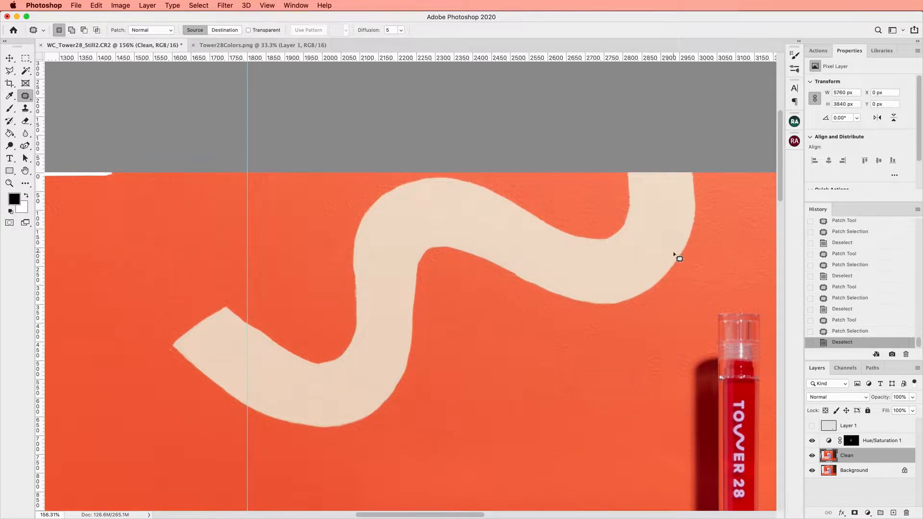
Trace the cream squiggle's lower edge with the Curvature Pen, from its left tip to the top border of the photo.
scroll(368, 245, "down", 2)
key("p")
left_click(207, 304)
left_click(258, 346)
left_click(297, 364)
left_click(344, 369)
left_click(372, 355)
left_click(395, 329)
left_click(403, 279)
left_click(405, 237)
left_click(422, 219)
left_click(448, 221)
left_click(486, 239)
left_click(524, 259)
left_click(559, 268)
left_click(599, 256)
left_click(623, 231)
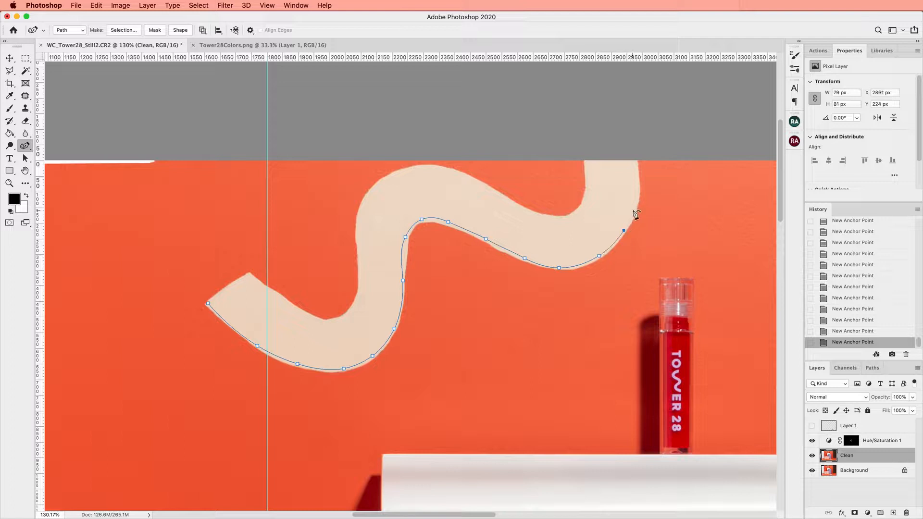
left_click(636, 202)
left_click(637, 168)
double_click(636, 158)
Continue the path across the squiggle's cut-off top end and back along its upper edge around the large bend.
left_click(586, 156)
double_click(587, 156)
left_click(586, 169)
left_click(587, 186)
left_click(586, 200)
left_click(573, 215)
left_click(546, 219)
left_click(521, 208)
left_click(490, 189)
left_click(470, 178)
left_click(450, 171)
left_click(432, 167)
left_click(414, 167)
left_click(398, 173)
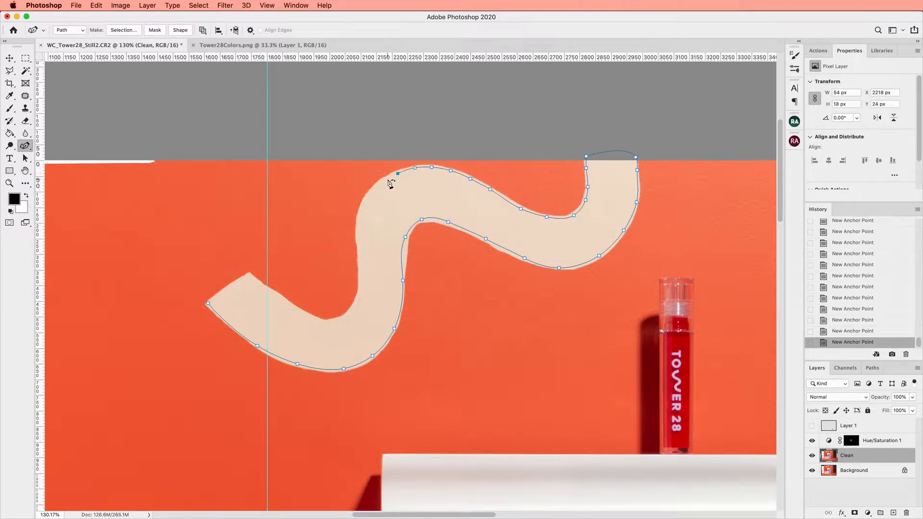
left_click(360, 218)
left_click(359, 242)
left_click(361, 267)
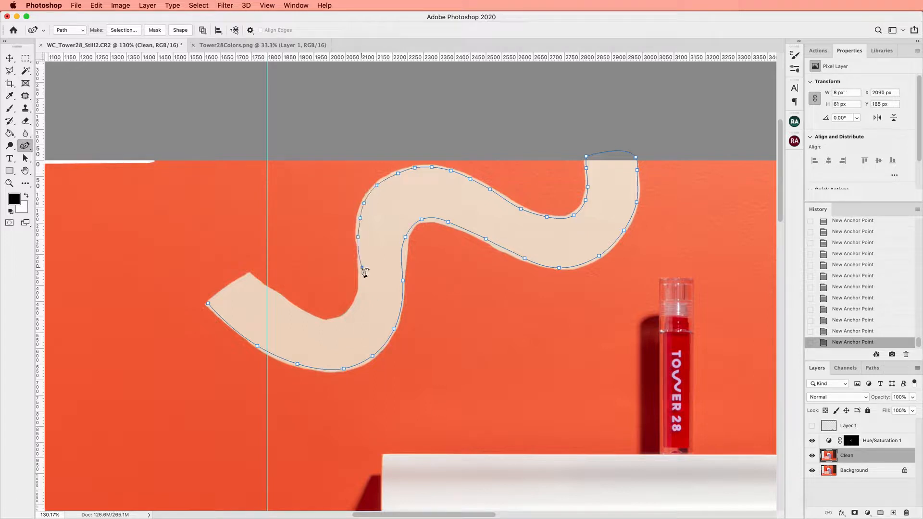
Trace the squiggle's last inner curve and straight left end with corner points, closing the path at its start.
left_click(360, 295)
left_click(346, 316)
left_click(327, 322)
left_click(307, 317)
left_click(248, 275)
double_click(249, 275)
left_click(208, 303)
double_click(208, 304)
left_click(208, 304)
Reposition the anchor points along the squiggle's lower edge so the path follows a smooth curve just inside it.
left_click_drag(257, 346, 247, 336)
left_click_drag(297, 364, 290, 361)
left_click_drag(343, 369, 341, 369)
left_click_drag(394, 328, 392, 329)
mouse_move(403, 281)
left_mouse_down()
mouse_move(400, 299)
mouse_move(405, 253)
mouse_move(401, 289)
left_mouse_up()
key("super+z")
left_click_drag(405, 237, 426, 218)
left_click_drag(448, 222, 442, 220)
left_click_drag(524, 258, 540, 264)
left_click_drag(485, 239, 478, 235)
left_click_drag(559, 267, 573, 265)
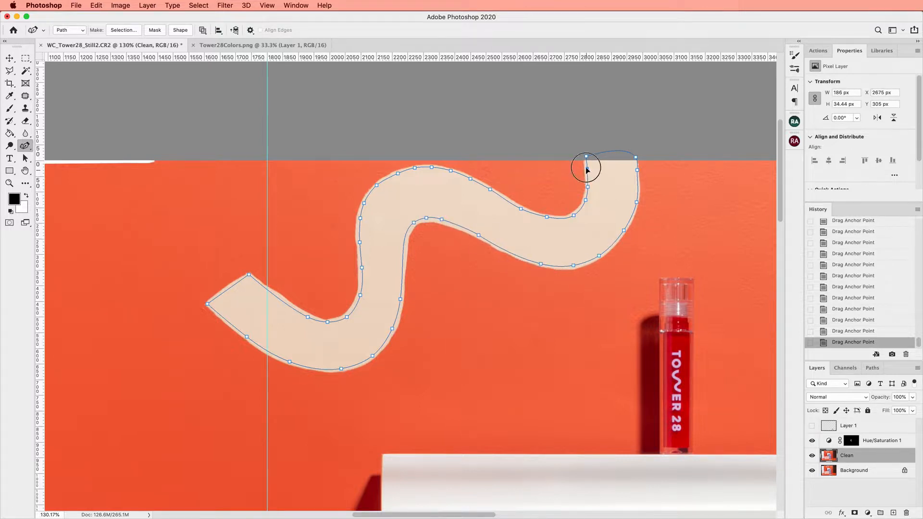
Convert the squiggle path into a new anti-aliased selection with a 0 px feather radius.
scroll(480, 240, "down", 1)
right_click(346, 313)
left_click(408, 368)
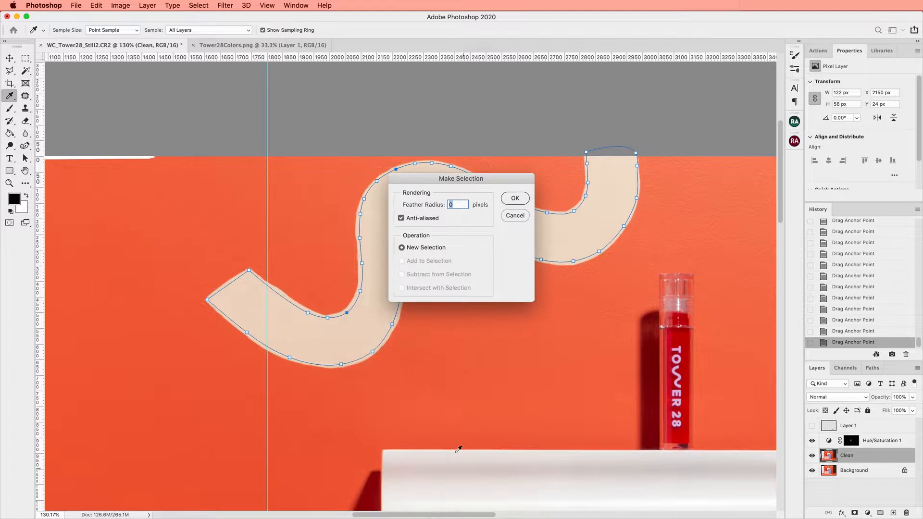
left_click(520, 205)
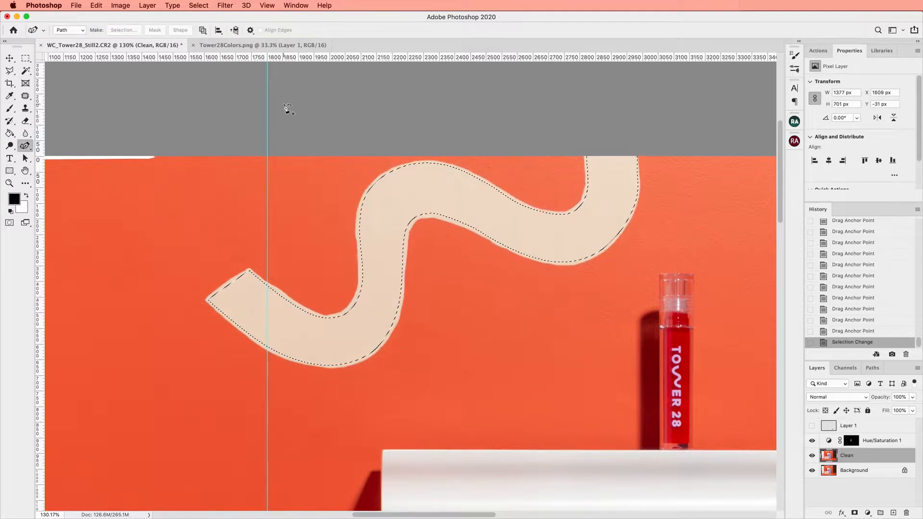
Refine the squiggle selection in Select and Mask with Smooth 9 and a slight feather, output as a selection.
left_click(199, 6)
left_click(226, 135)
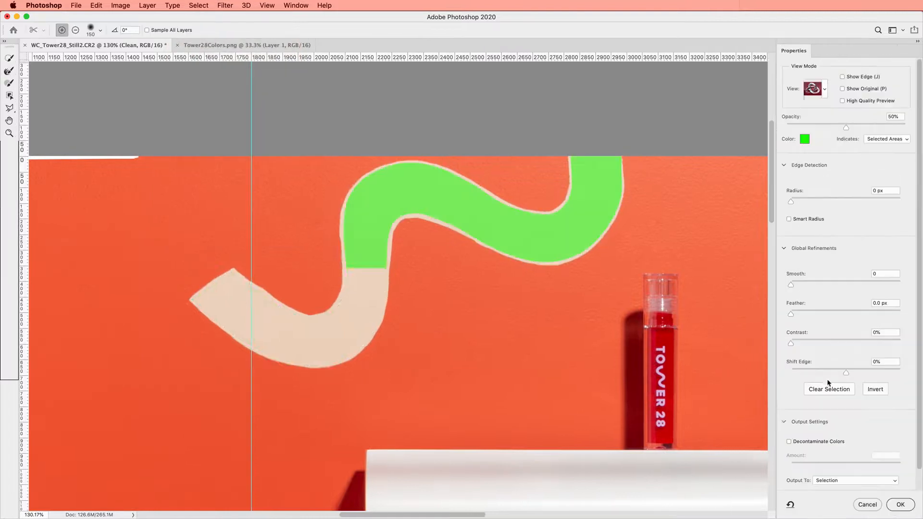
left_click(801, 284)
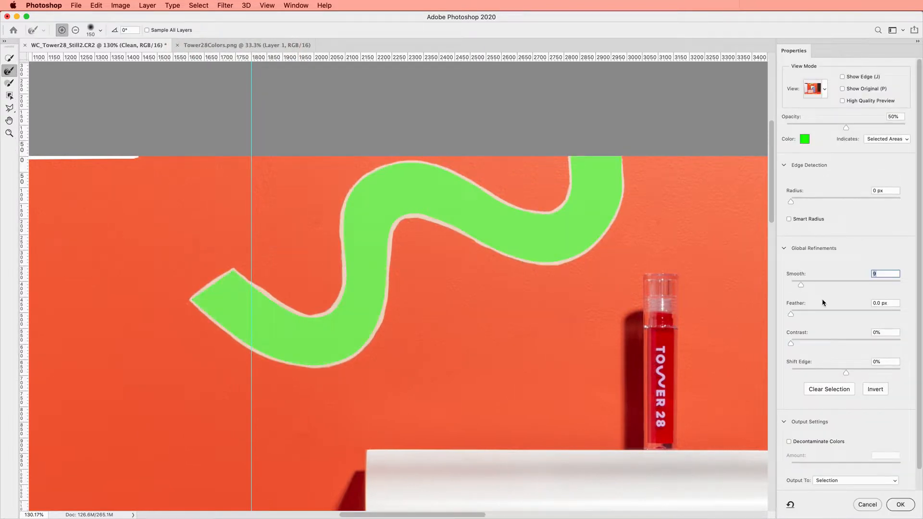
left_click_drag(791, 313, 794, 314)
left_click(901, 505)
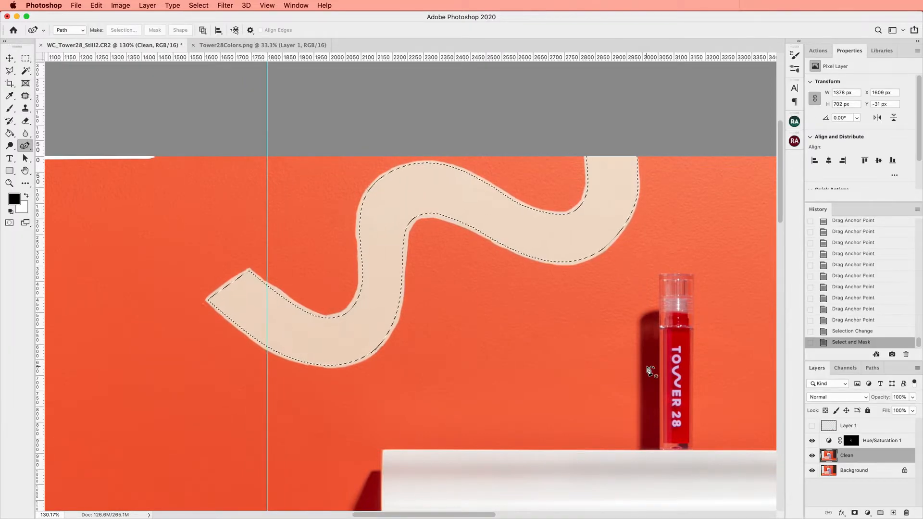
Copy the selected squiggle onto its own layer, offset it slightly down and to the right, and open it for free transformation.
key("super+c")
key("super+v")
key("v")
left_click_drag(473, 209, 477, 224)
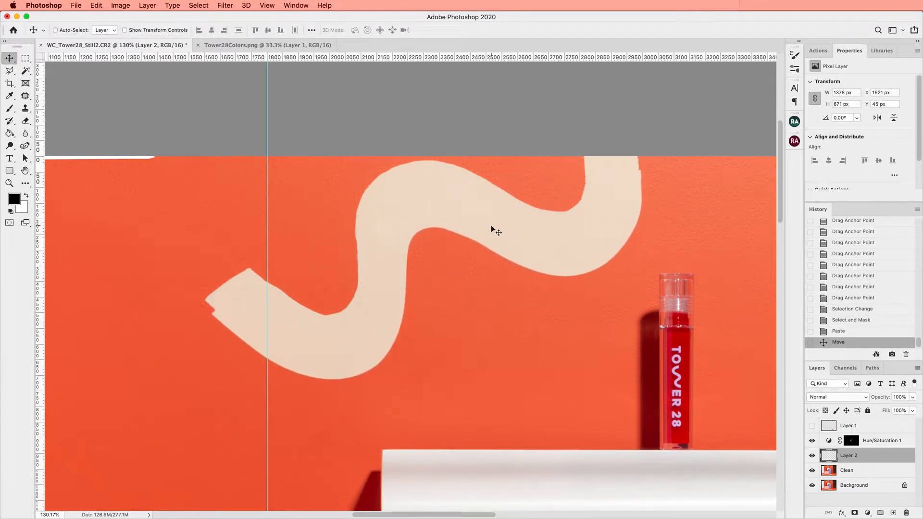
key("super+t")
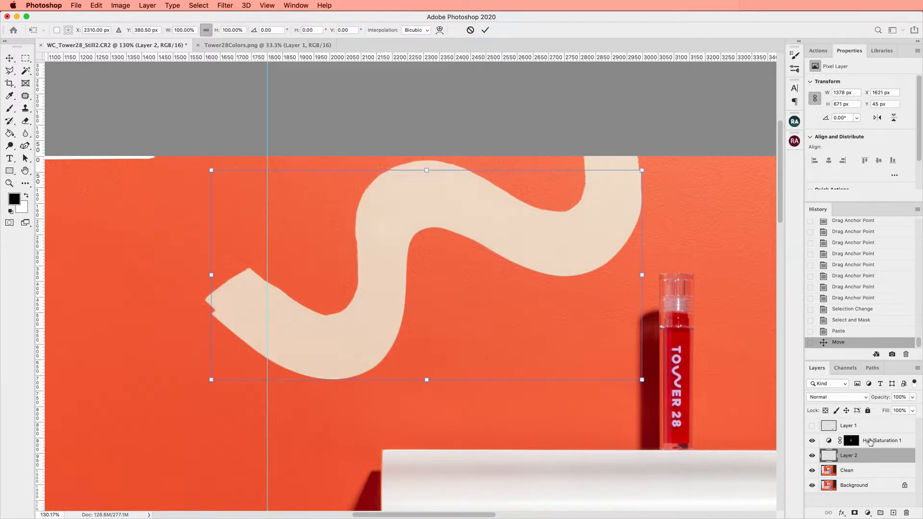
right_click(440, 251)
left_click_drag(426, 173, 428, 158)
left_click_drag(213, 157, 198, 141)
key("super+z")
key("super+z")
Nudge the squiggle copy up four steps over the original squiggle while it is being transformed.
mouse_move(511, 227)
left_mouse_down()
mouse_move(503, 216)
mouse_move(501, 247)
mouse_move(500, 238)
mouse_move(456, 253)
left_mouse_up()
key("super+minus")
key("Up")
key("Up")
key("Up")
key("Up")
Warp the squiggle copy outward at its upper-right and lower-left ends and along its curves to cover the original's rough edges, and apply it.
right_click(544, 229)
left_click(562, 294)
left_click_drag(571, 202, 574, 195)
left_click_drag(275, 348, 256, 327)
left_click_drag(354, 326, 363, 354)
mouse_move(273, 203)
left_mouse_down()
mouse_move(272, 185)
mouse_move(288, 171)
left_mouse_up()
key("super+z")
left_click_drag(425, 236, 428, 234)
left_click_drag(574, 197, 573, 189)
key("Return")
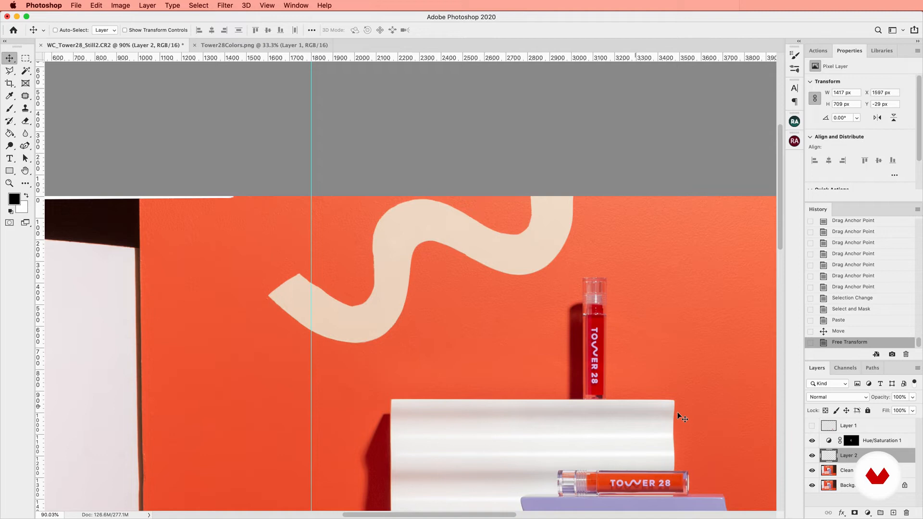